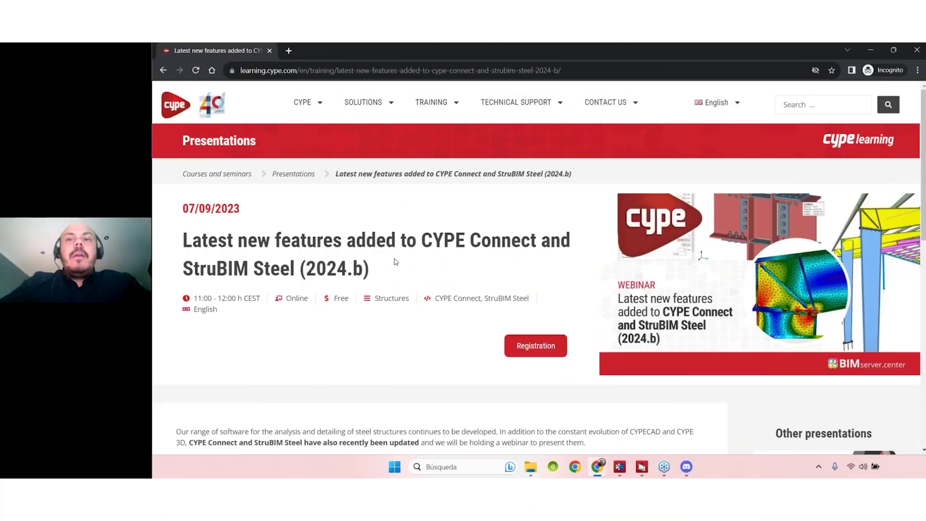
- Switch to the PEB Warehouse model in StruBIM Steel and examine the blue tapered columns and their rafter joints
mouse_move(642, 468)
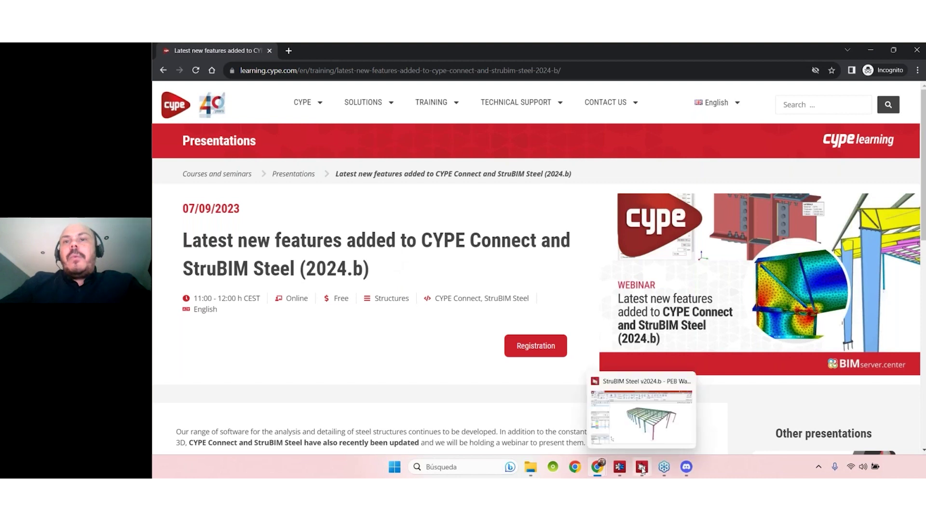
click(660, 438)
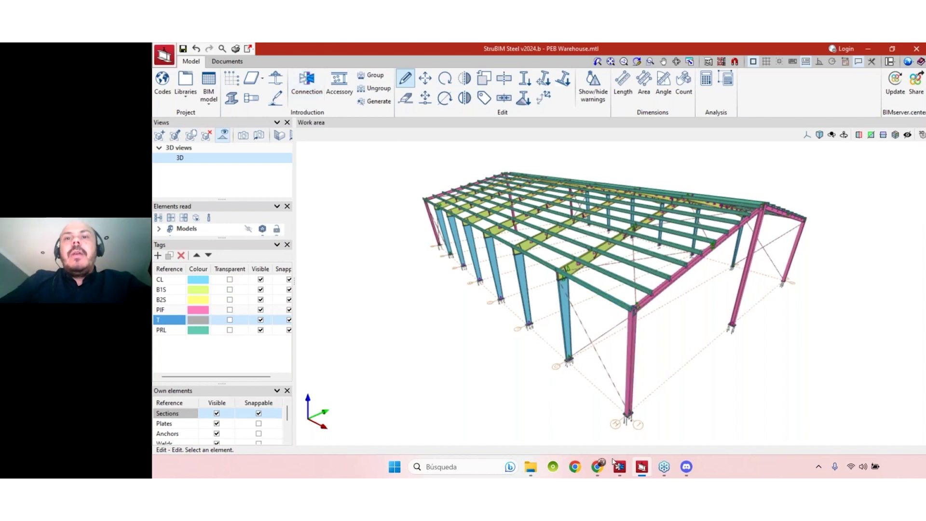
mouse_move(603, 471)
click(542, 415)
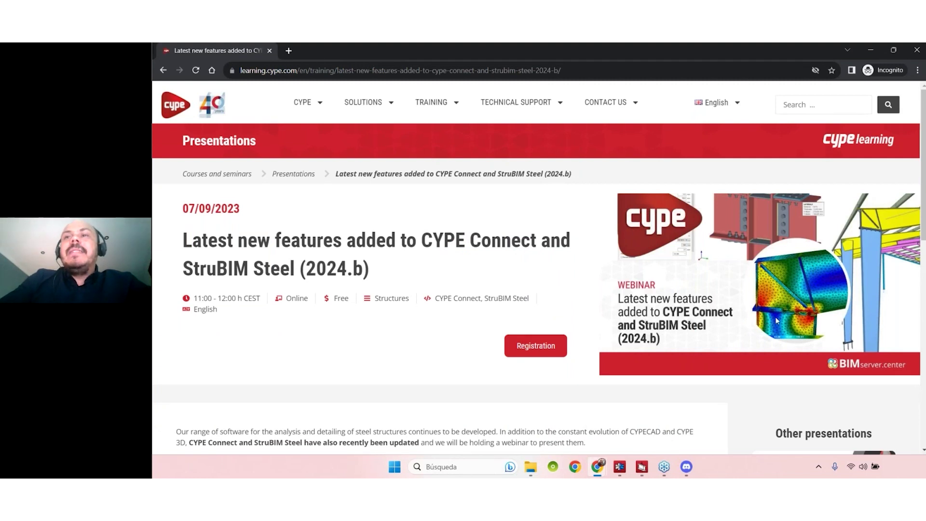
click(649, 470)
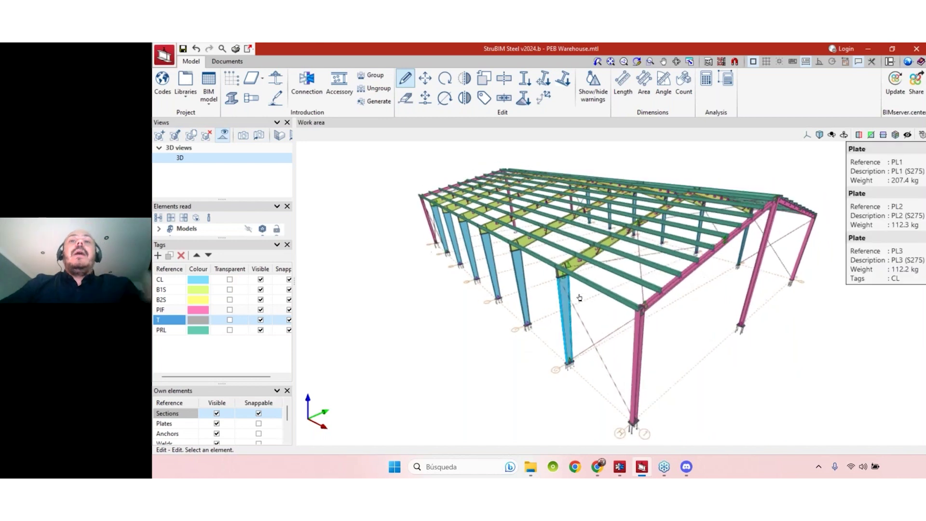
scroll(571, 299, up, 2)
scroll(571, 300, up, 4)
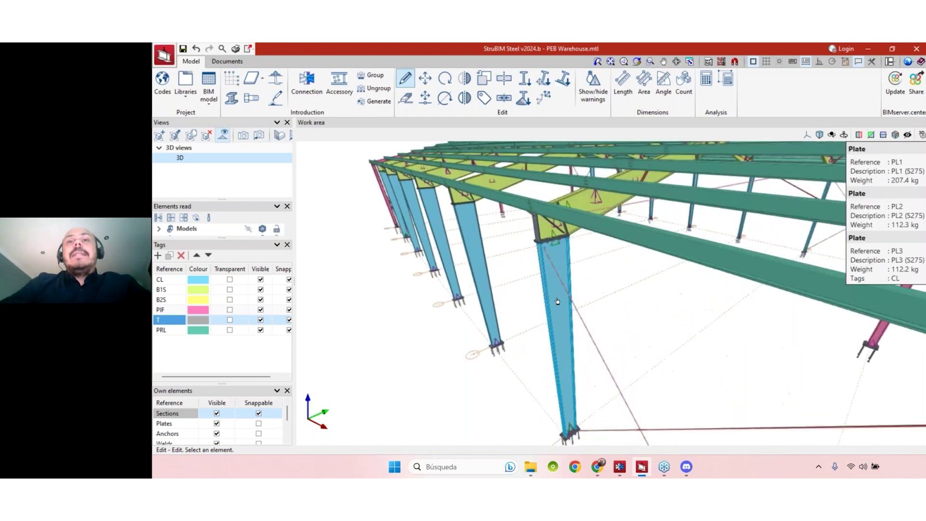
scroll(560, 293, up, 3)
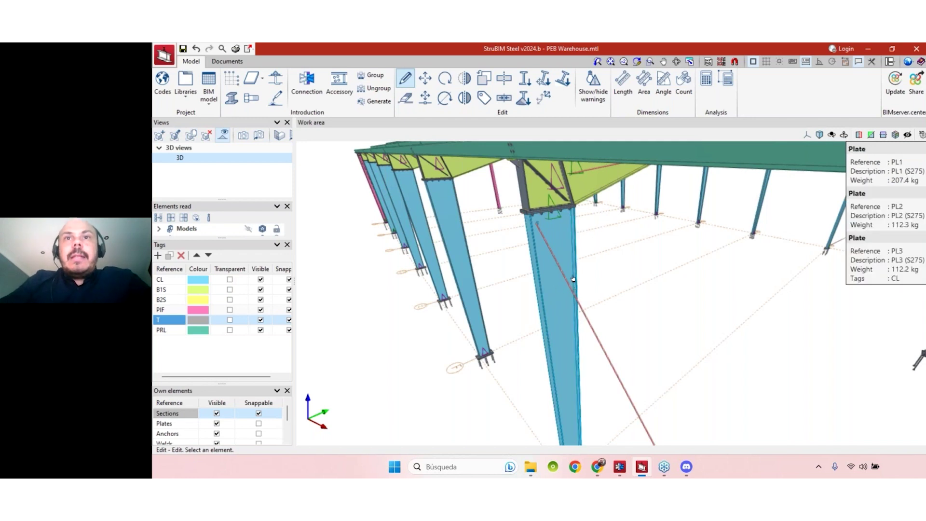
middle_drag(583, 278, 607, 306)
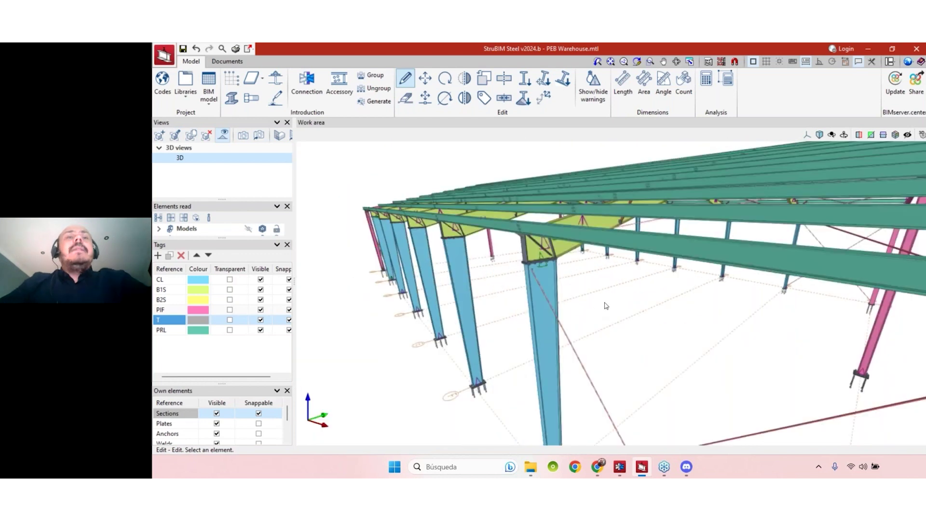
- Start a new section of the type built-up section with rolled steel plates, using the box shape
click(231, 99)
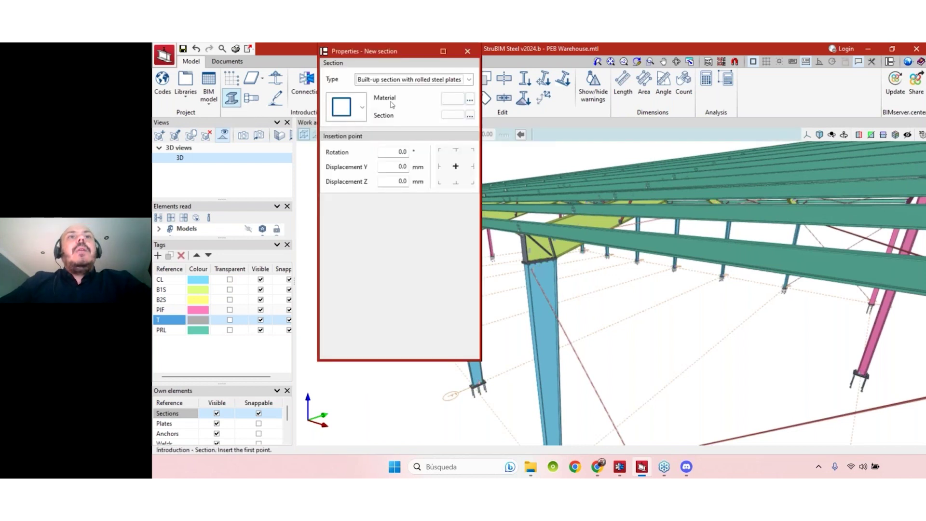
click(429, 82)
click(427, 81)
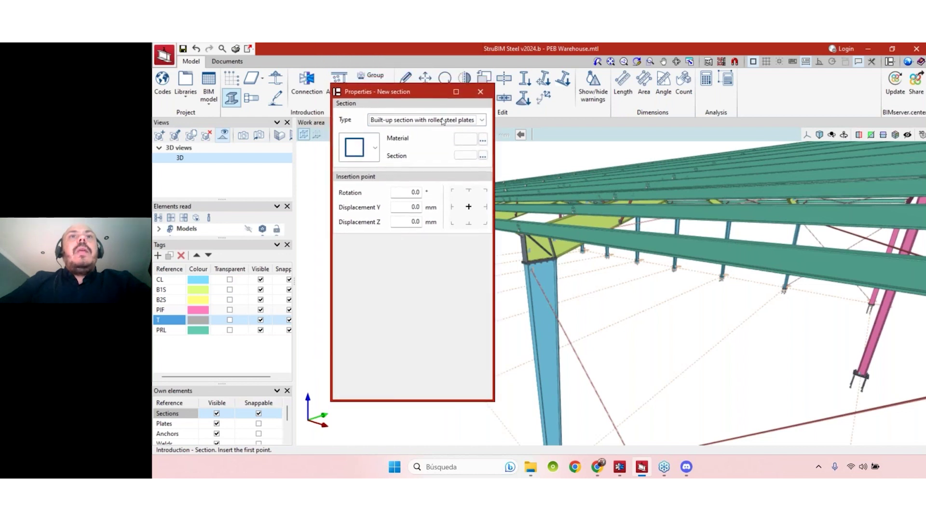
click(442, 121)
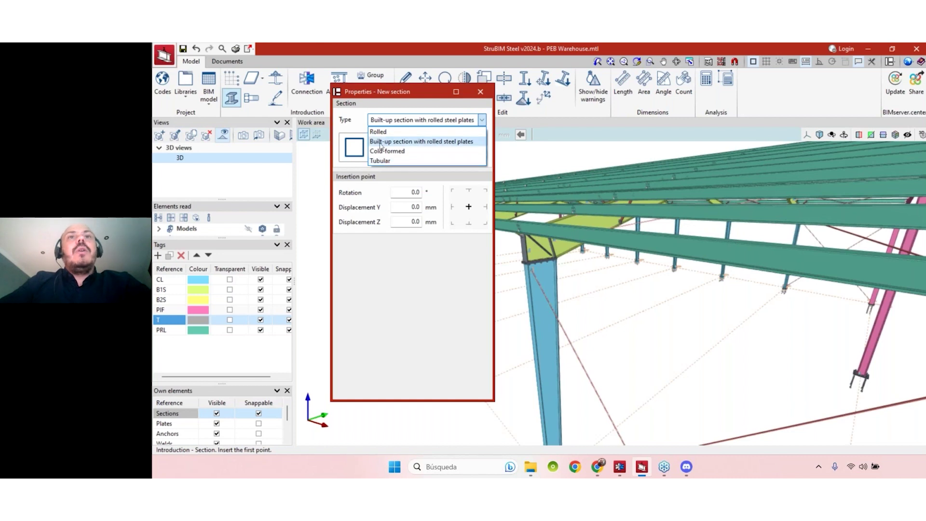
click(445, 143)
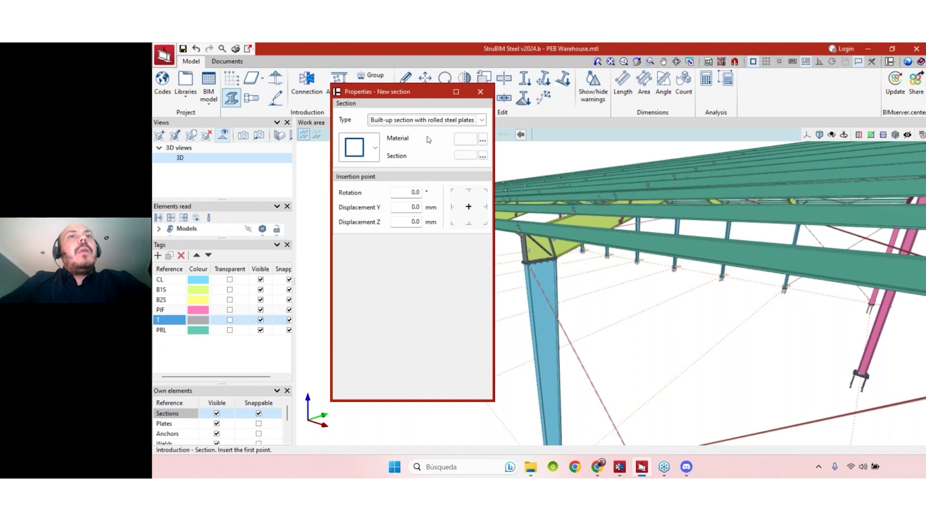
click(375, 146)
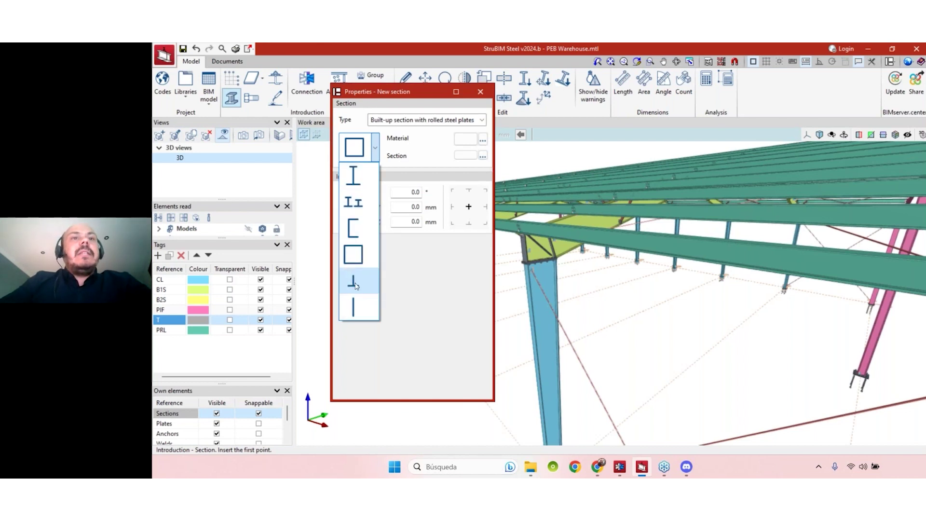
click(353, 255)
- Set the new box section's material to S275 and view its dimension and plate thickness settings without creating it
click(482, 140)
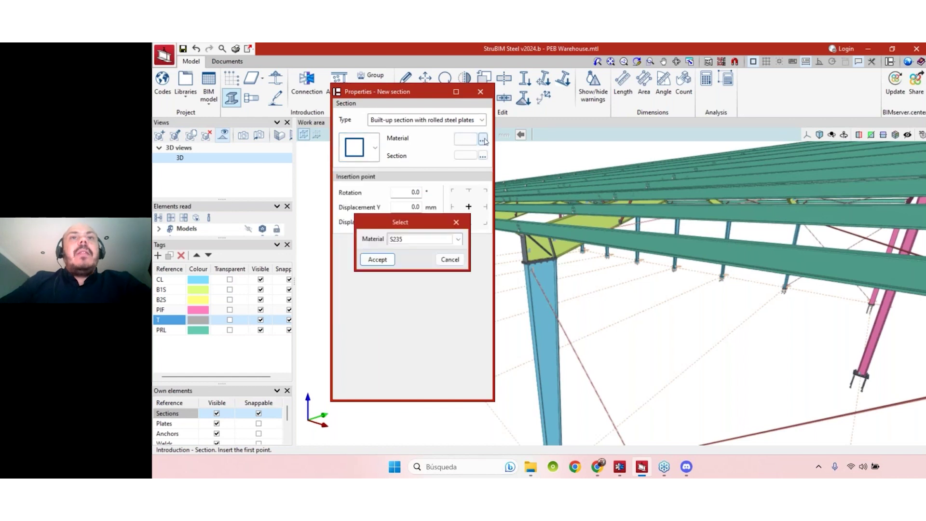
click(418, 239)
click(420, 261)
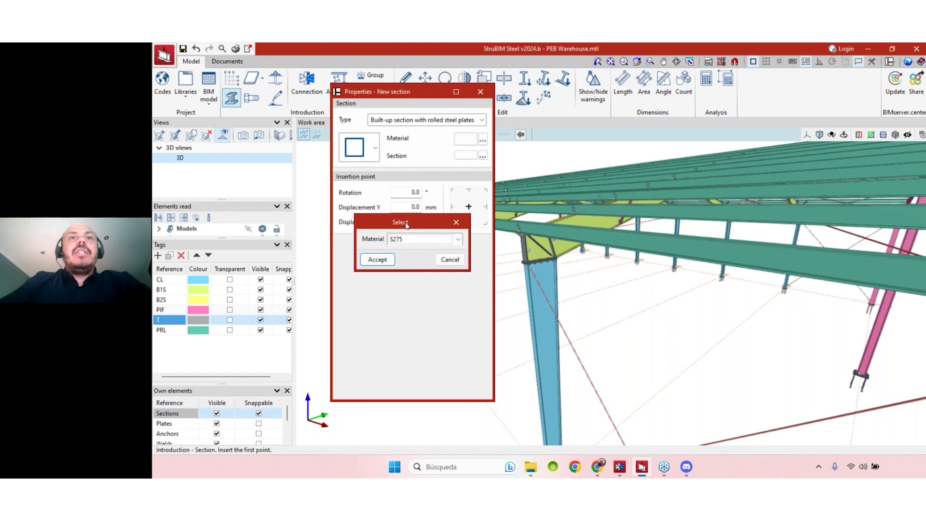
click(384, 259)
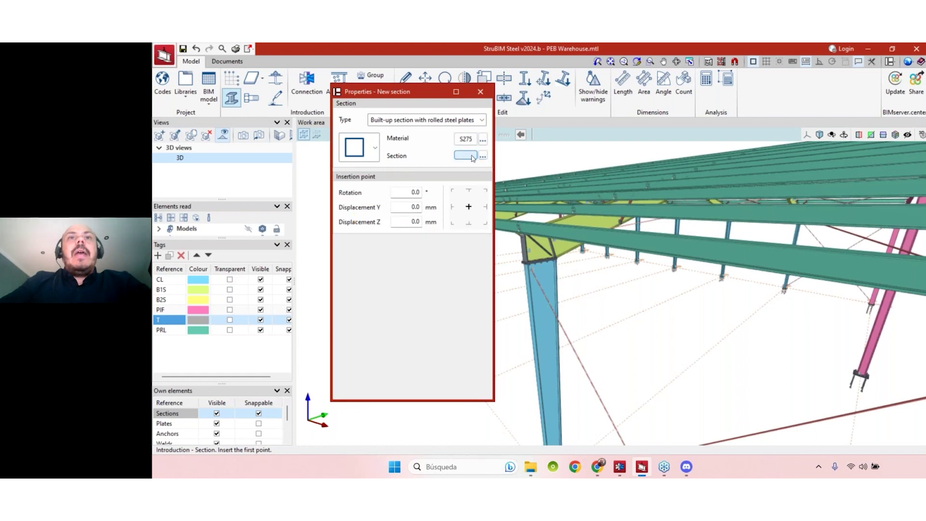
click(482, 156)
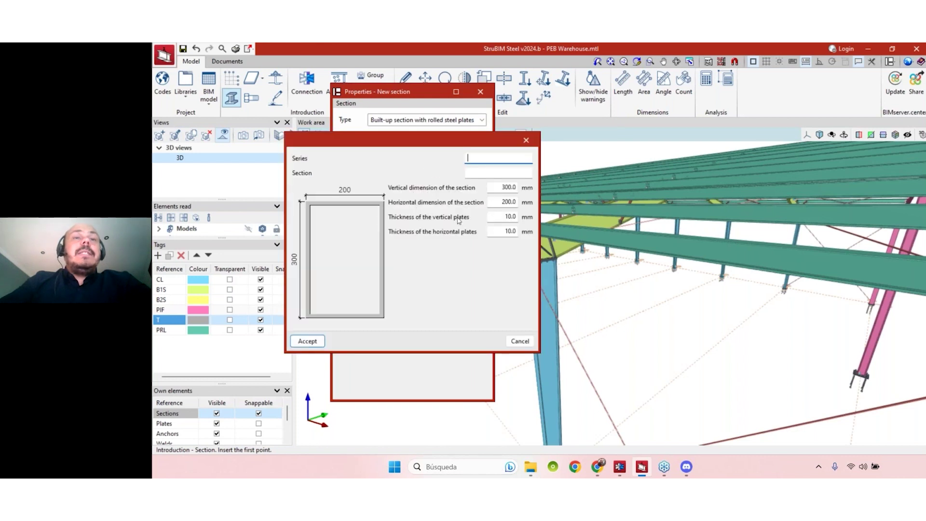
drag(471, 143, 621, 198)
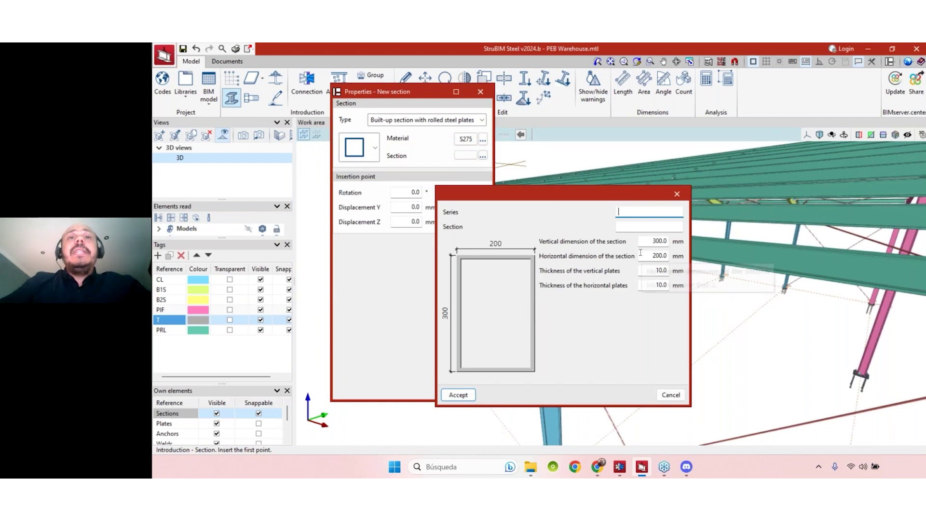
click(677, 193)
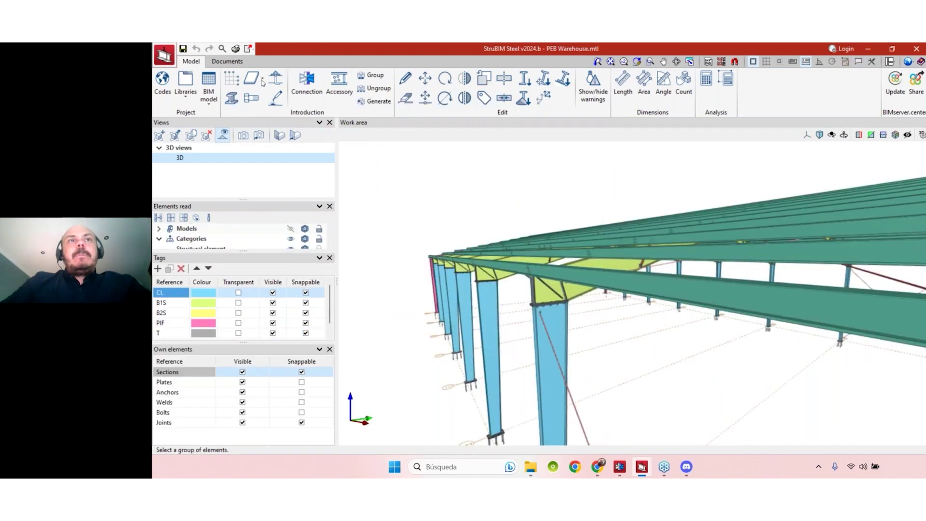
- Examine the warehouse's portal frames, tapered columns, haunched rafters and knee joints from outside and inside
middle_drag(641, 343, 611, 320)
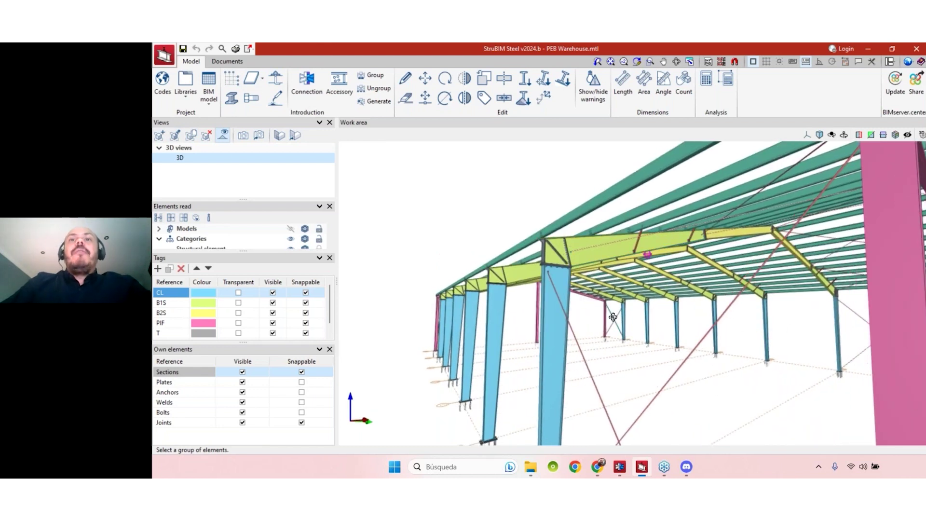
middle_drag(613, 317, 592, 331)
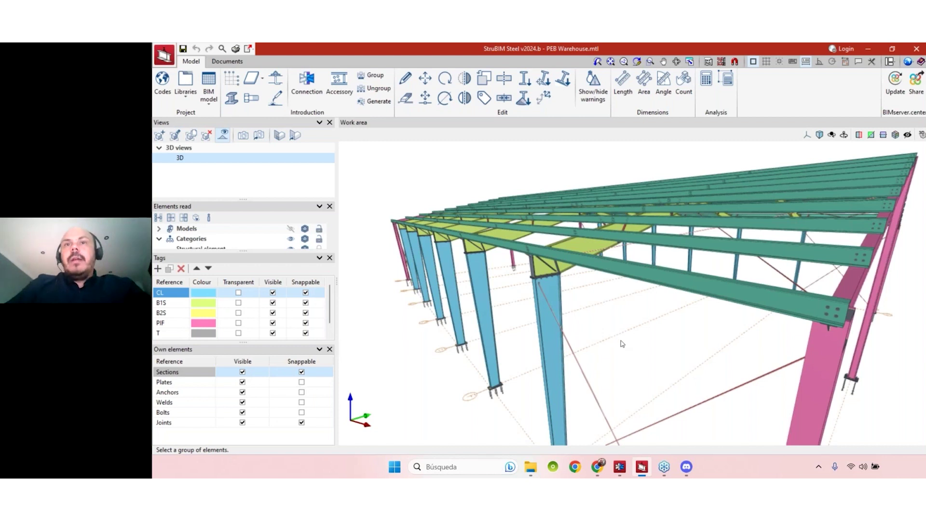
scroll(621, 343, down, 2)
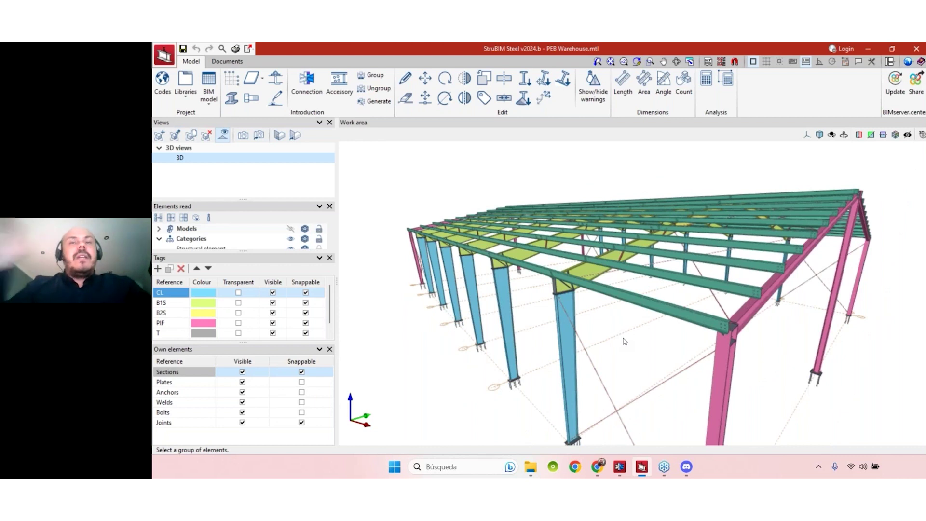
middle_drag(621, 341, 407, 348)
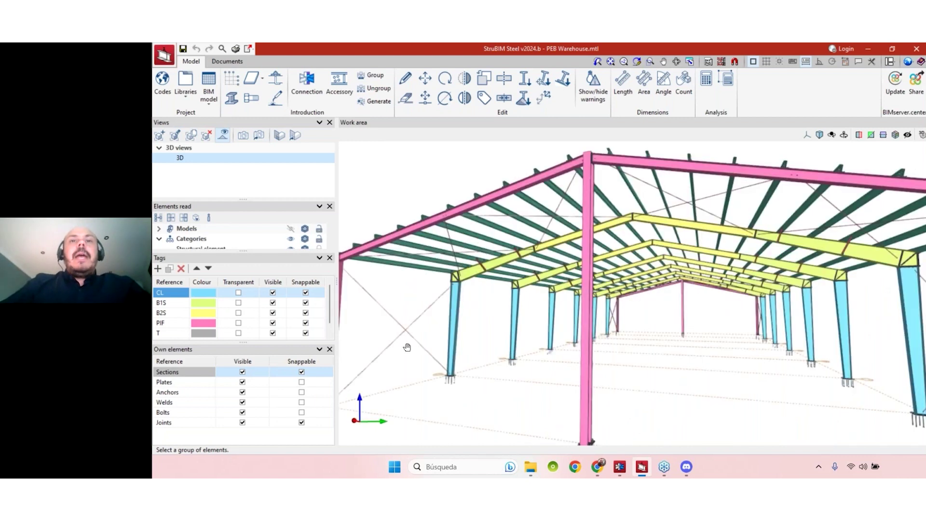
scroll(408, 347, up, 3)
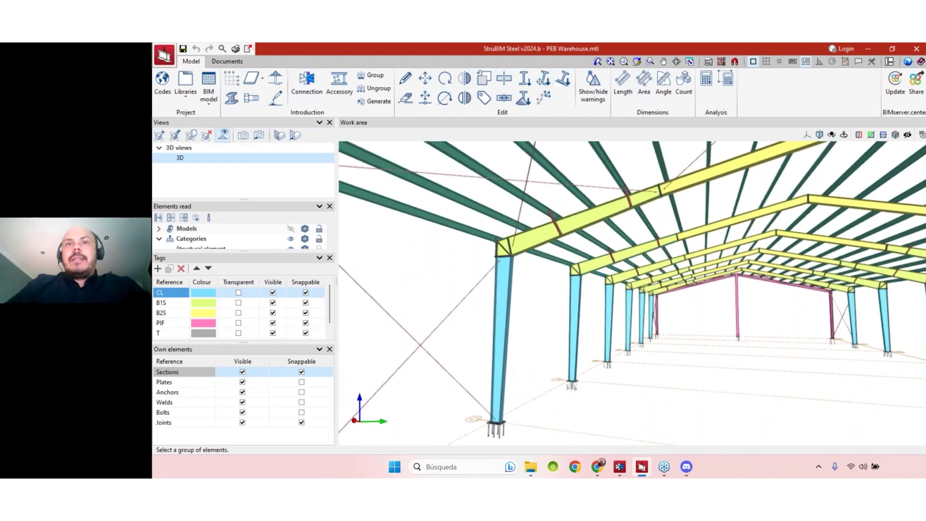
shift+middle_drag(641, 371, 668, 362)
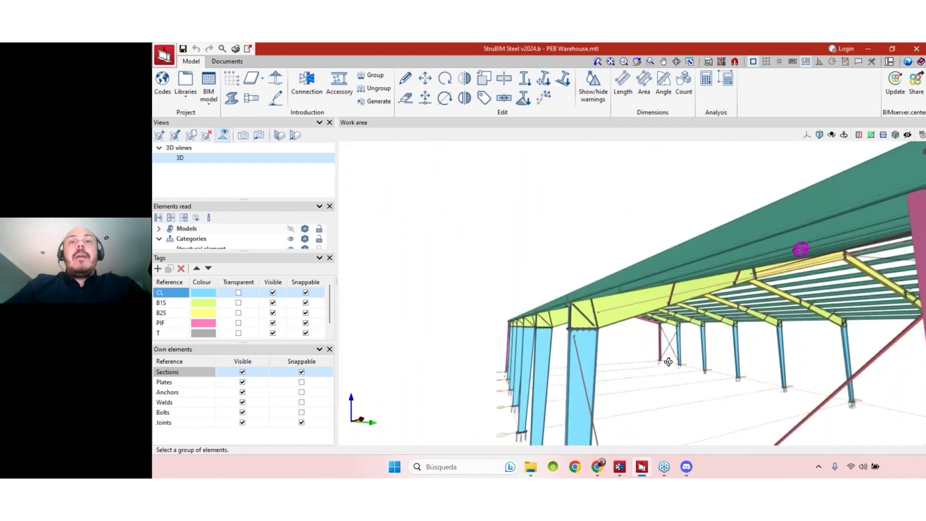
scroll(585, 287, up, 3)
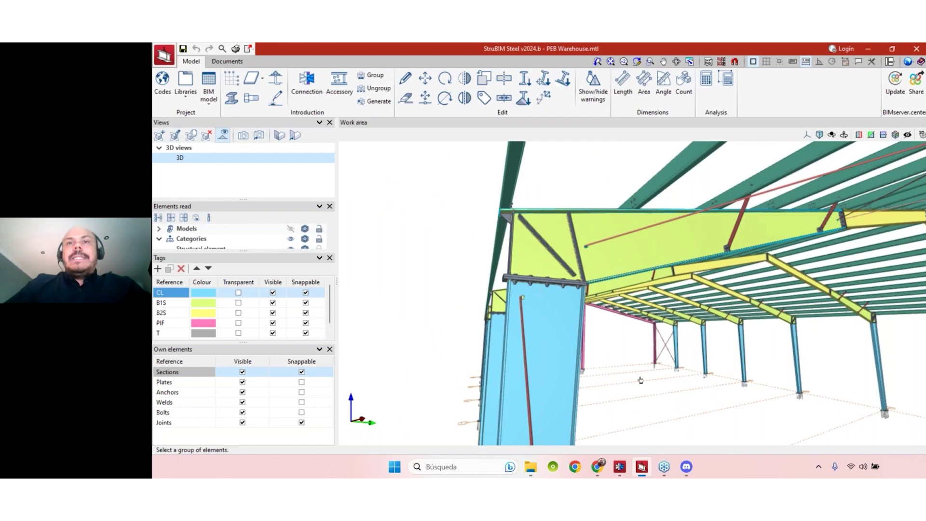
shift+middle_drag(646, 382, 677, 318)
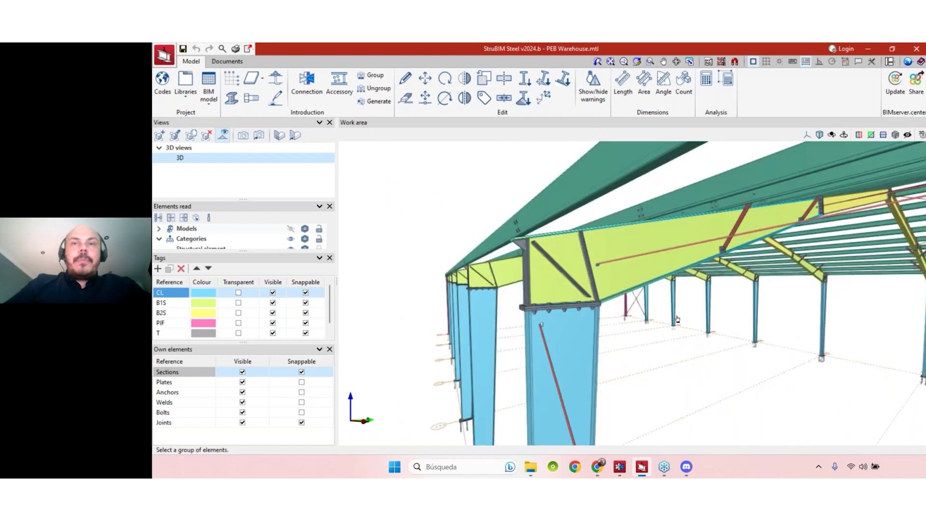
scroll(646, 321, down, 3)
shift+middle_drag(618, 322, 622, 296)
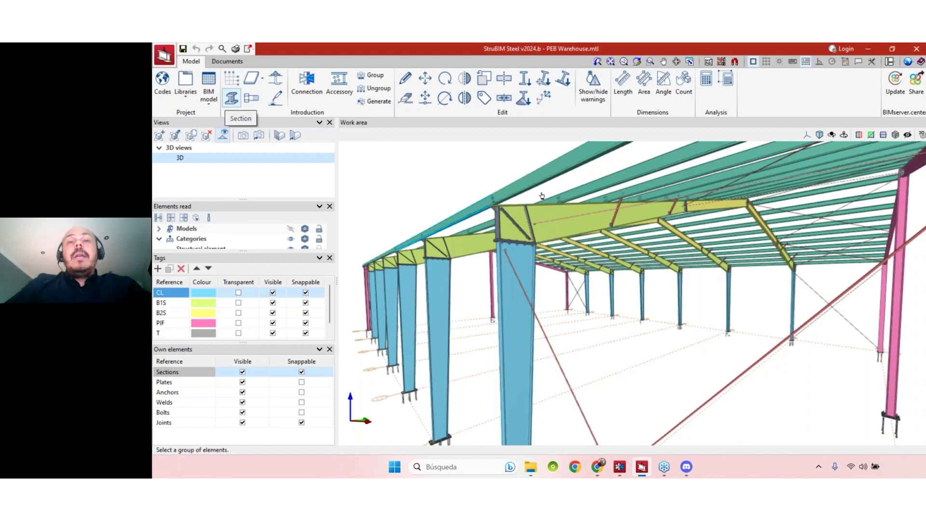
- Switch to CYPE Connect and add a new node with the reference Node 3
mouse_move(641, 468)
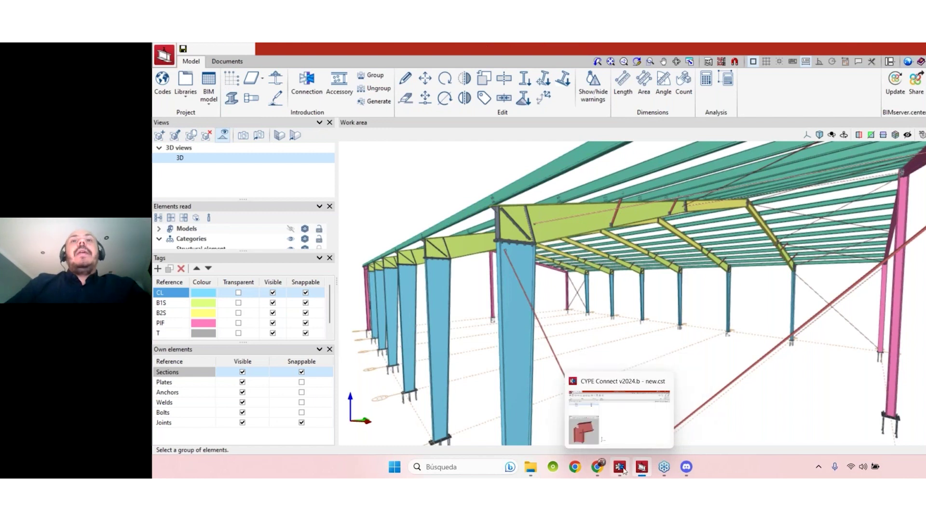
click(622, 469)
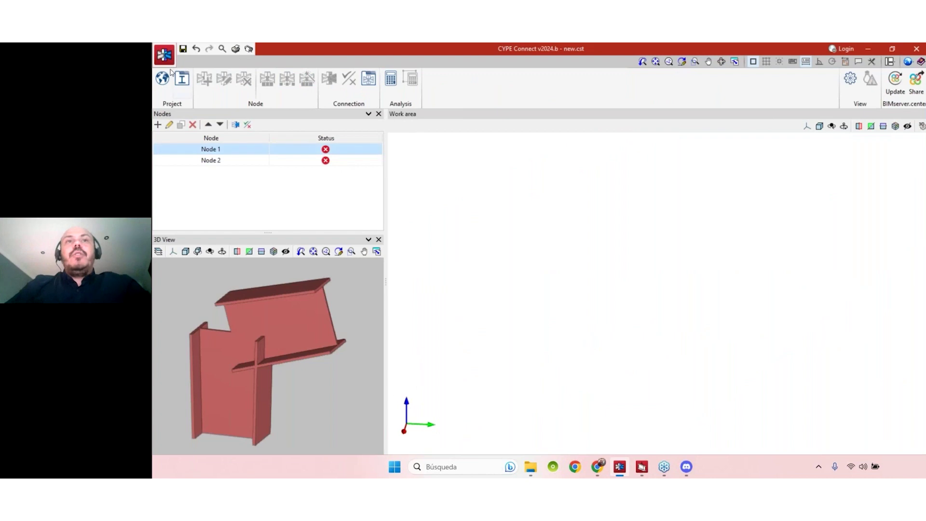
click(158, 124)
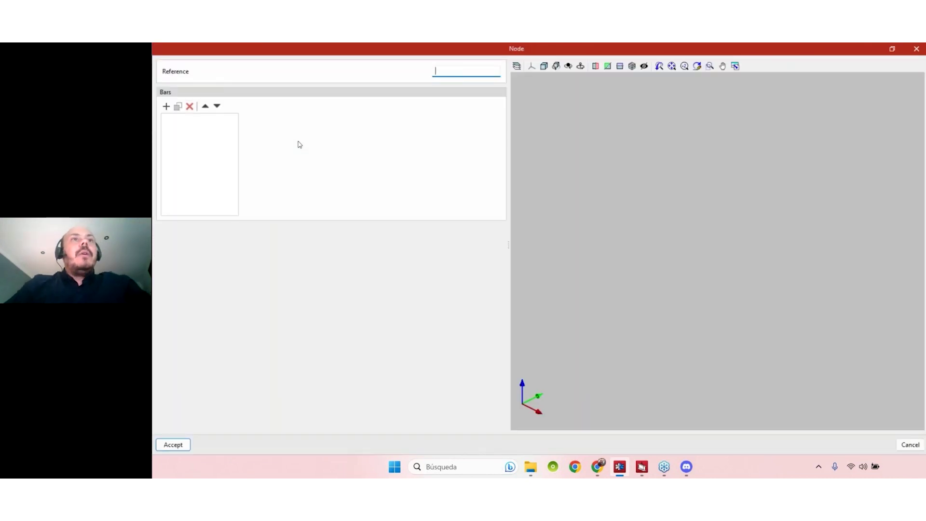
text(n0)
key(BackSpace)
key(BackSpace)
text(Node)
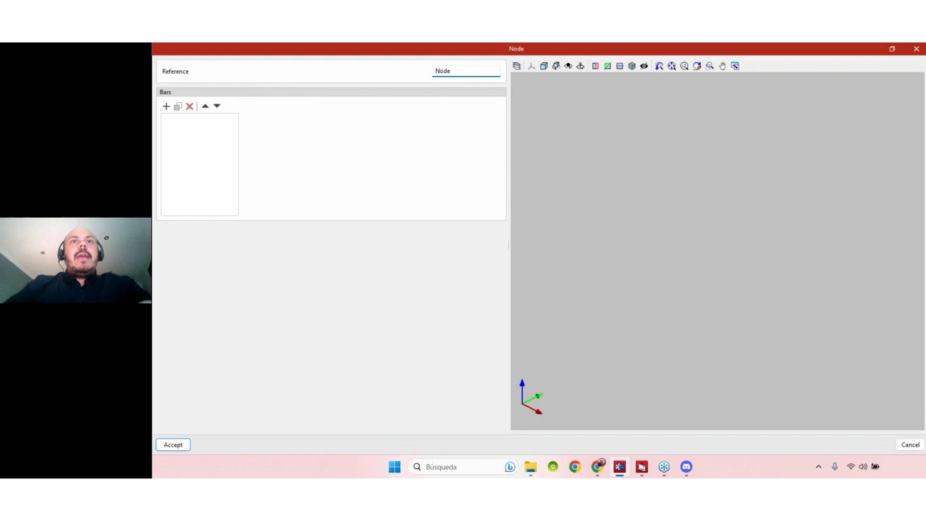
text( 3)
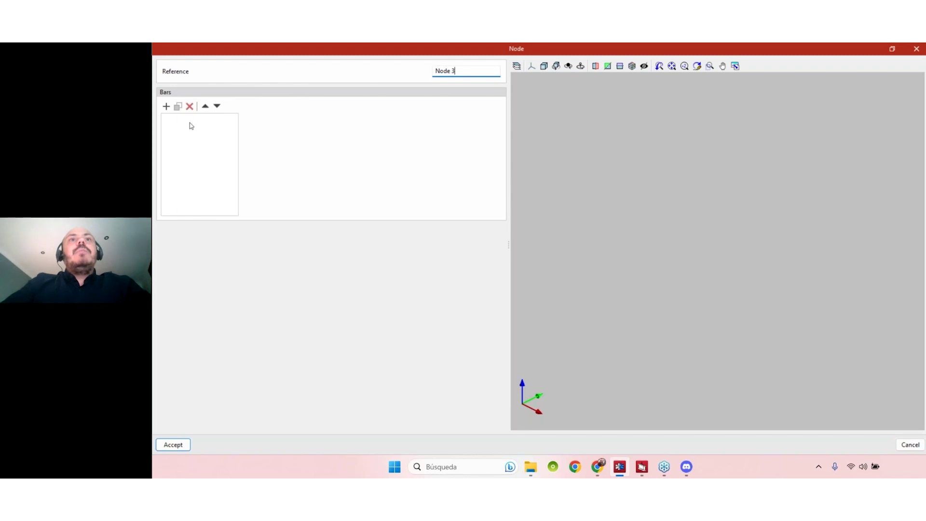
- Add a bar with the reference B1 and set its type to built-up section with rolled steel plates
click(167, 106)
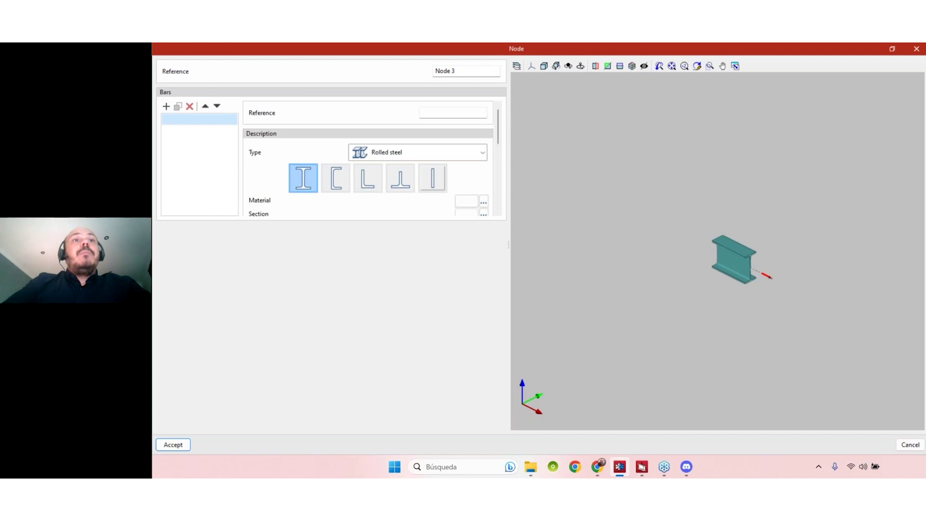
text(B1)
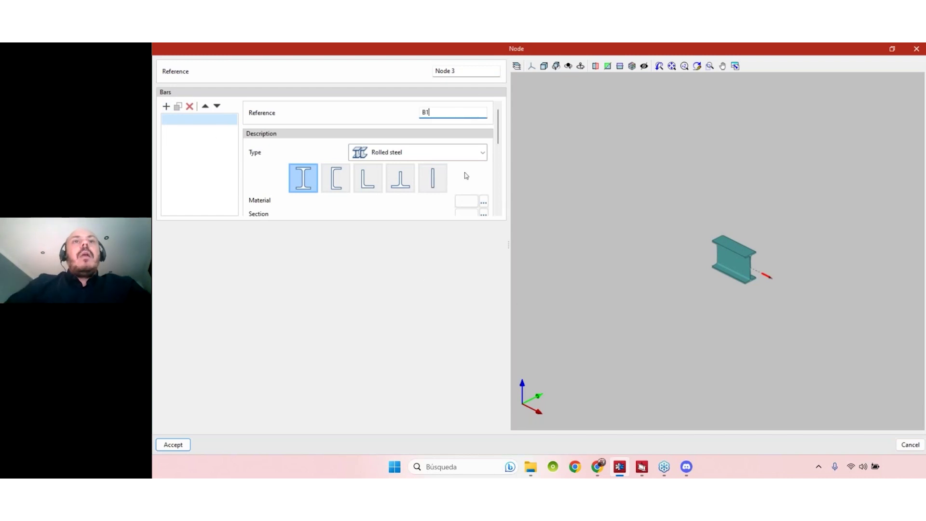
click(480, 156)
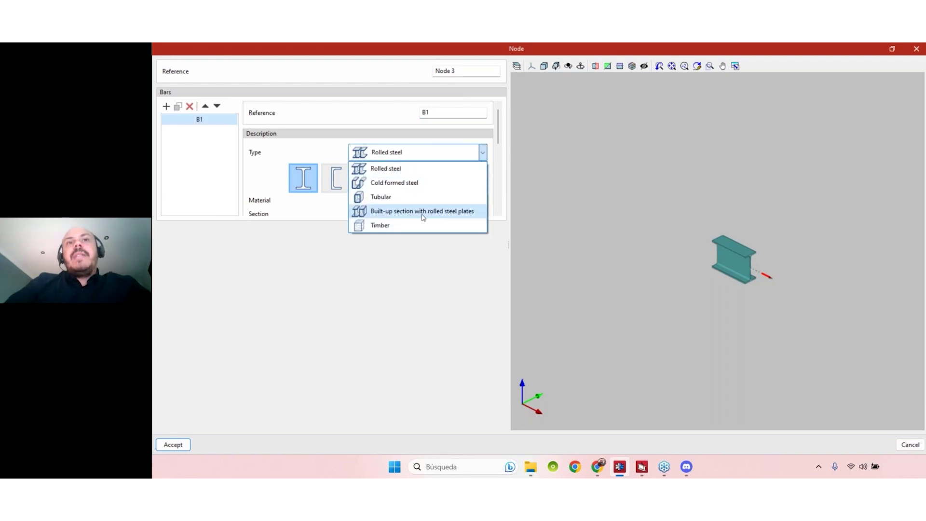
click(456, 212)
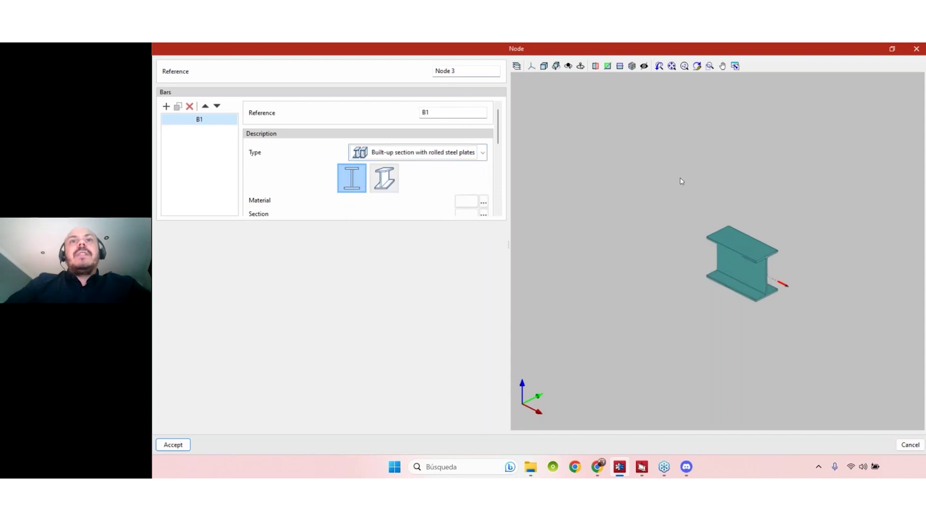
scroll(500, 134, down, 1)
scroll(501, 134, up, 1)
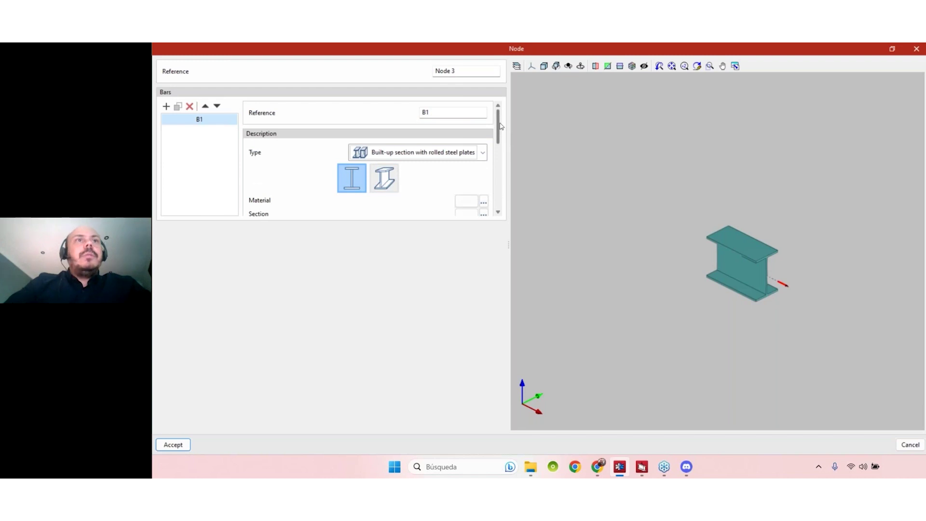
scroll(499, 124, down, 1)
scroll(499, 122, up, 1)
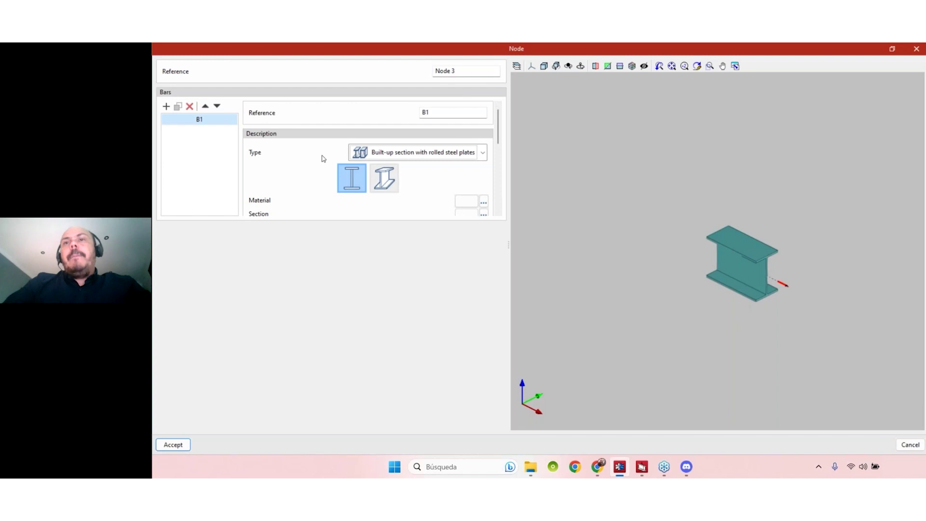
- Duplicate bar B1 and change the copy's reference to C1
click(177, 106)
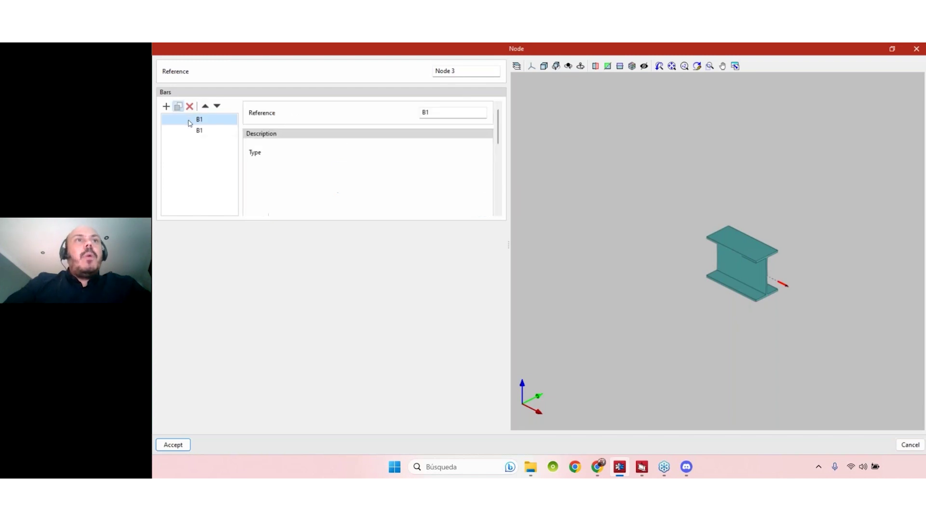
click(200, 130)
click(414, 112)
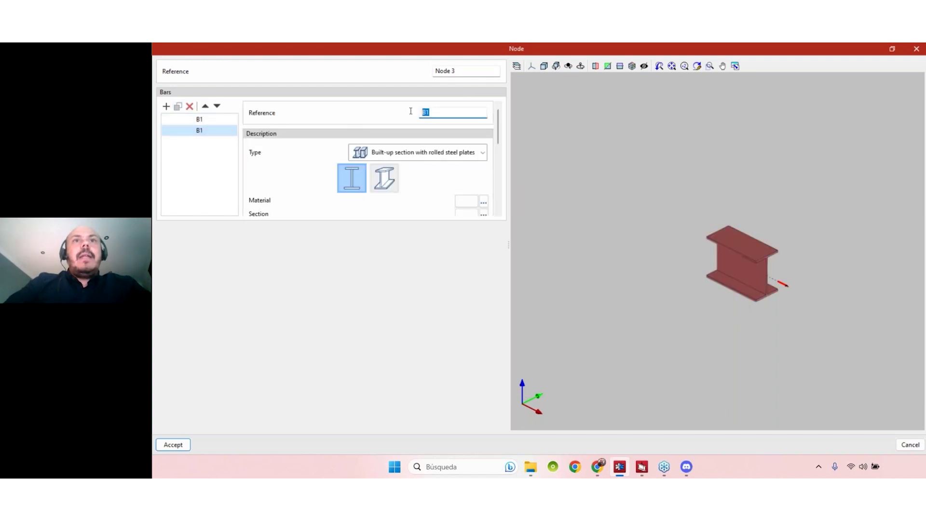
text(C1)
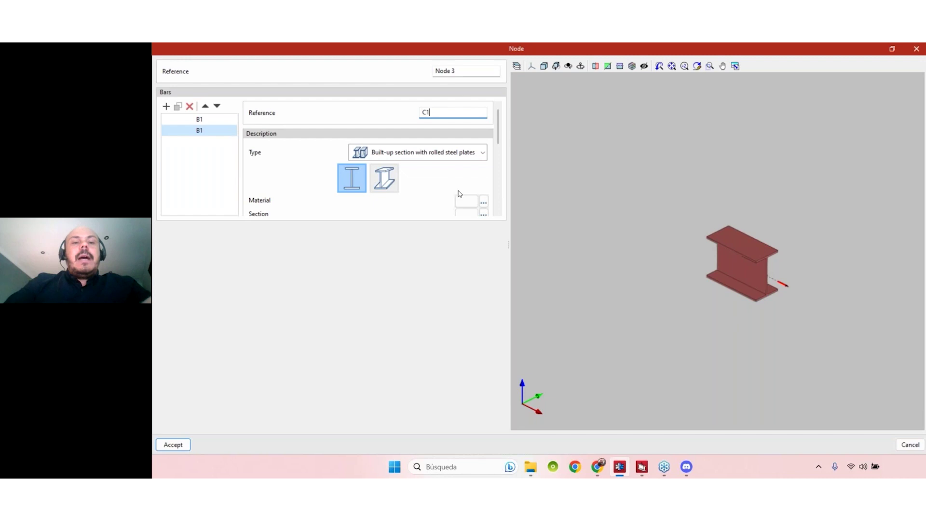
click(211, 132)
- Set bar C1's angle with respect to the XY plane to 90° and check both bars in the 3D view
drag(498, 143, 496, 209)
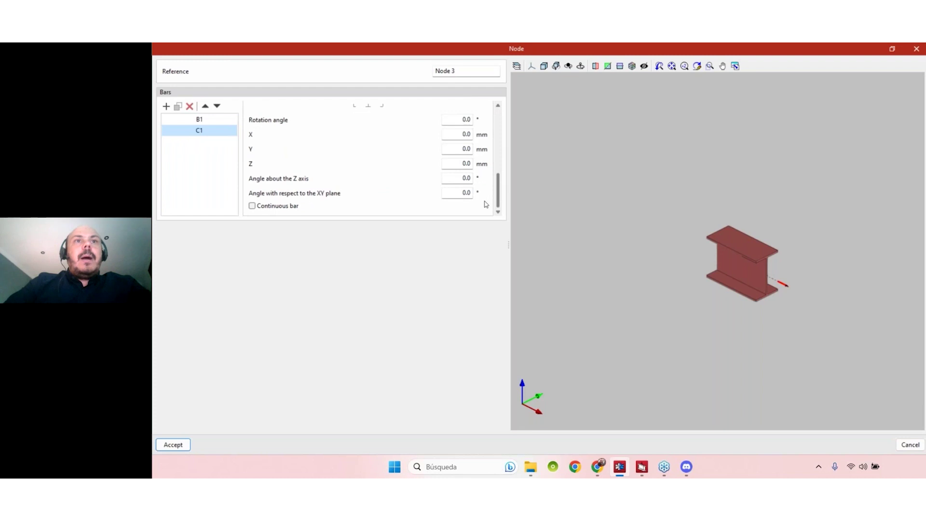
double_click(463, 193)
text(90)
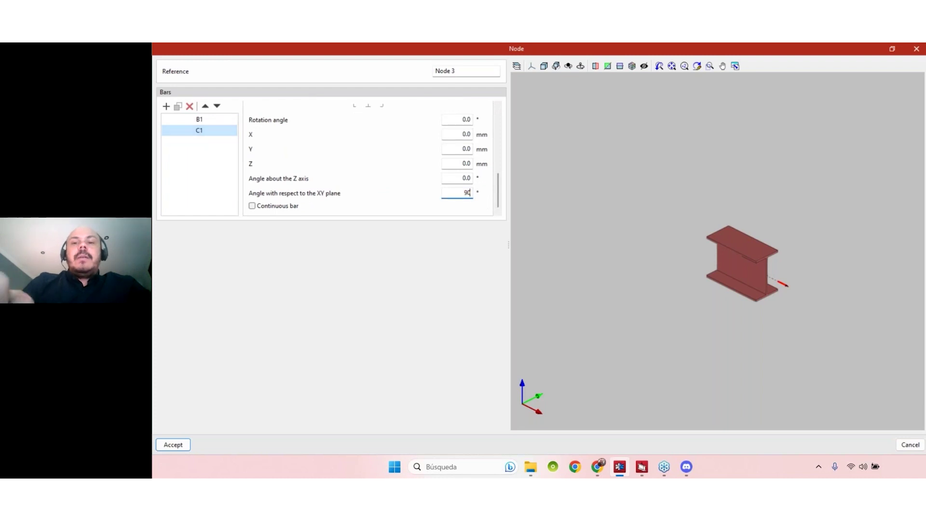
key(Tab)
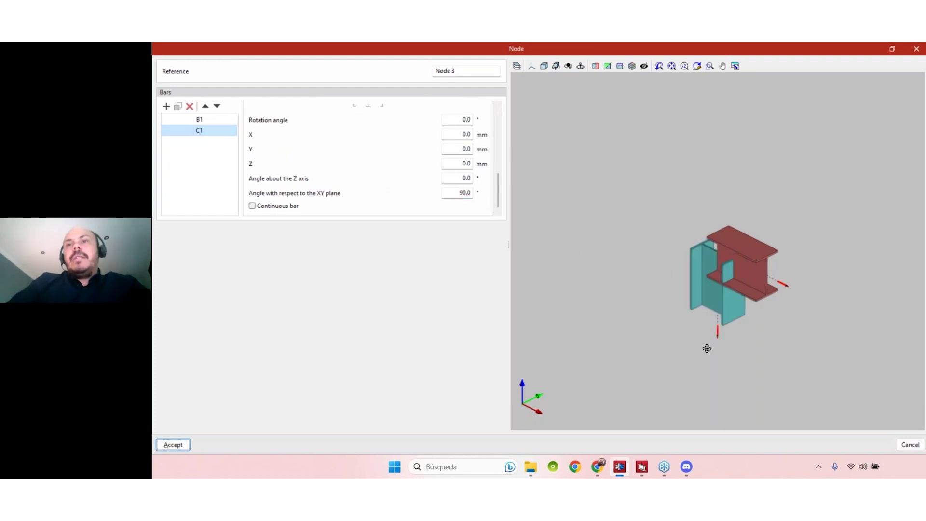
middle_drag(707, 348, 711, 313)
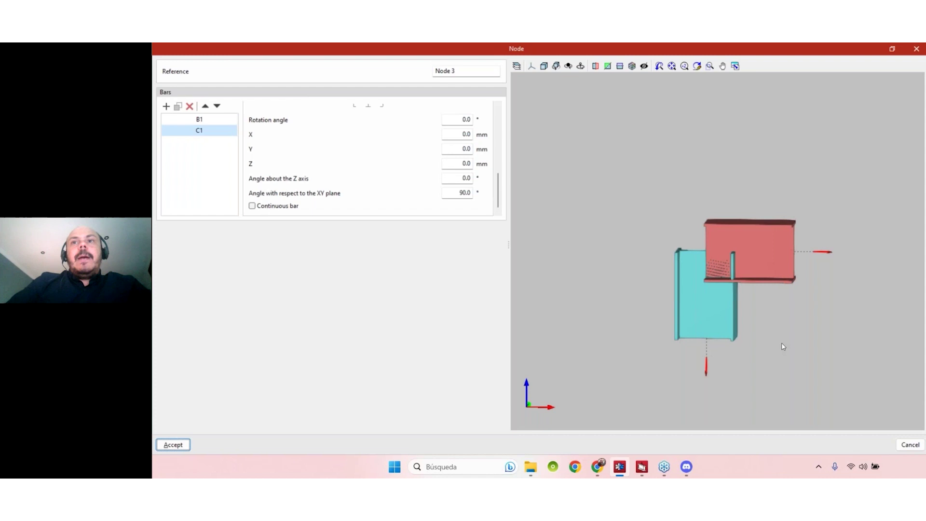
middle_drag(782, 346, 792, 261)
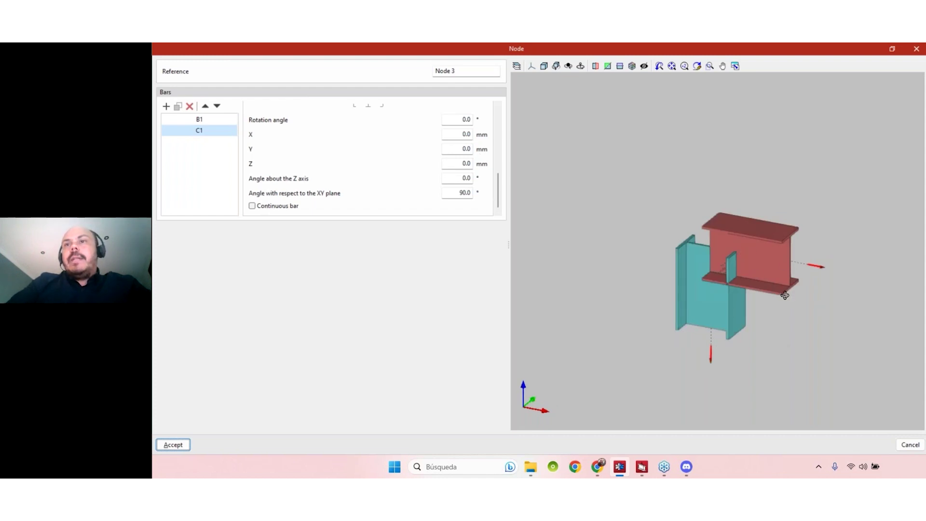
middle_drag(785, 296, 735, 213)
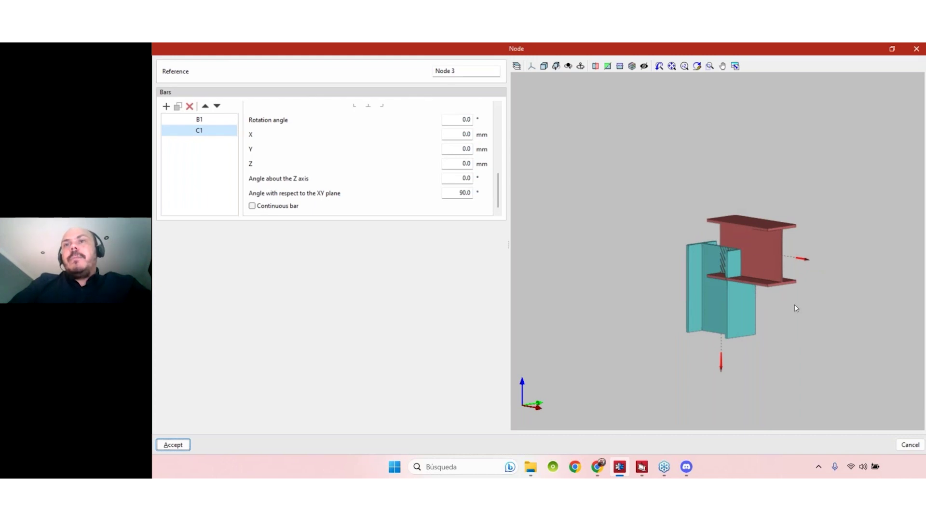
middle_drag(796, 307, 783, 245)
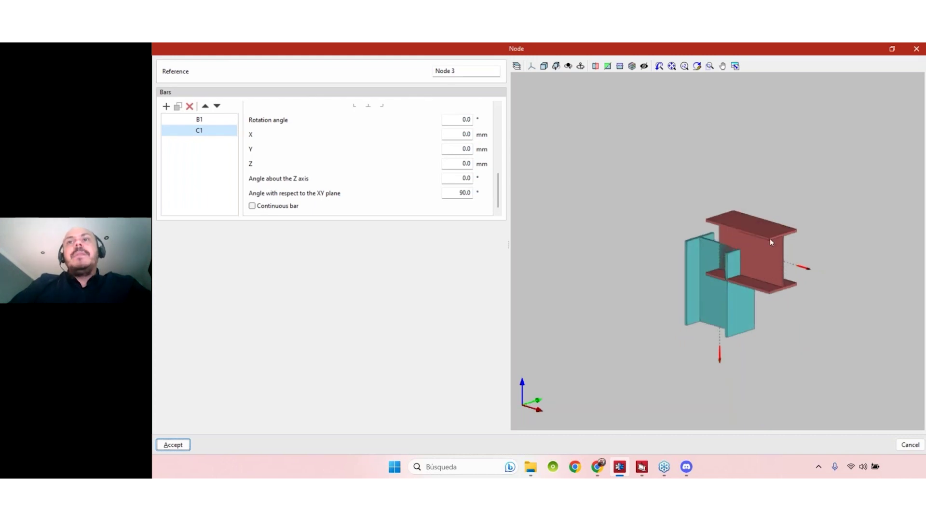
- Assign S235 as the material of bar B1's constant-depth built-up section
click(198, 121)
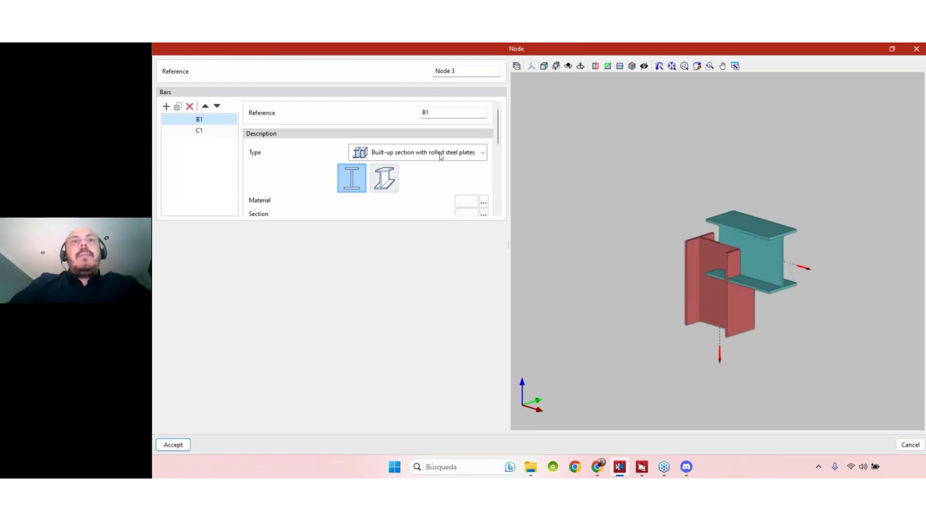
scroll(500, 147, down, 1)
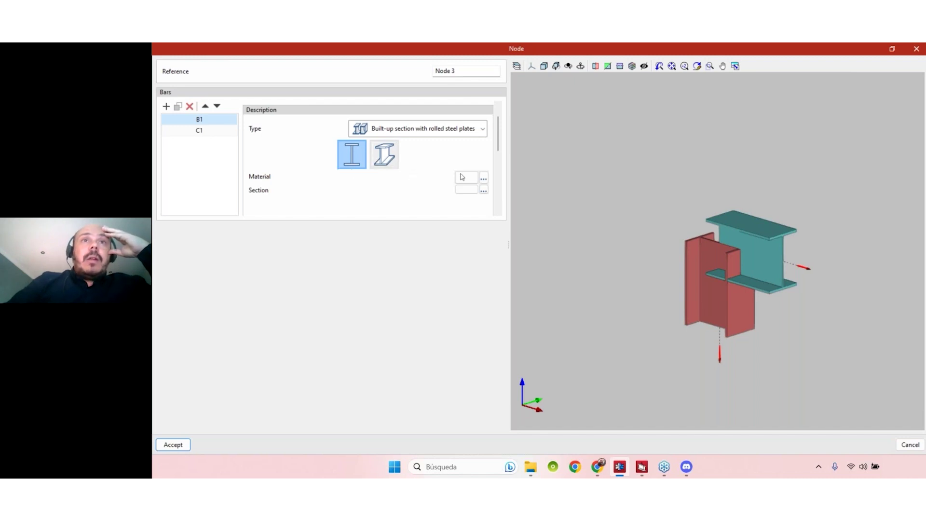
click(483, 178)
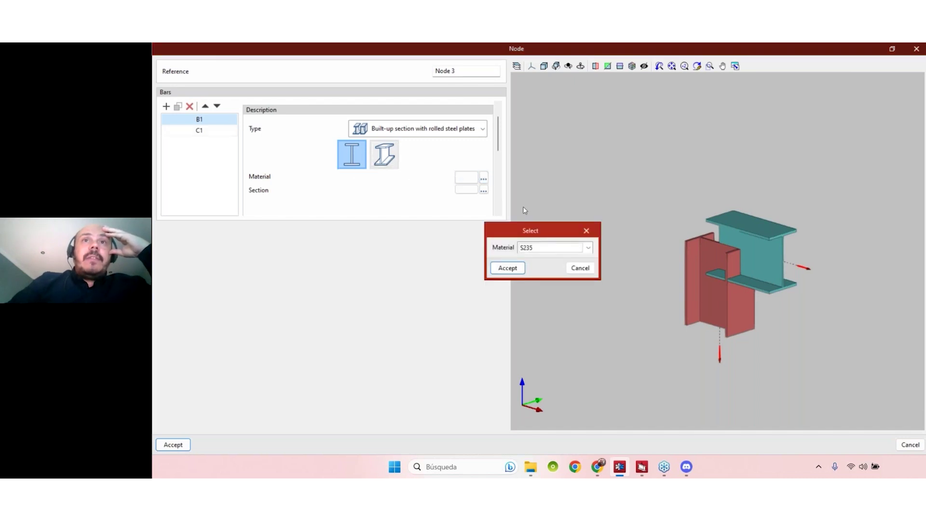
click(507, 268)
- Check the section library for bar B1 and view the depth, web and flange settings for a new built-up section
scroll(498, 147, down, 1)
scroll(499, 146, down, 2)
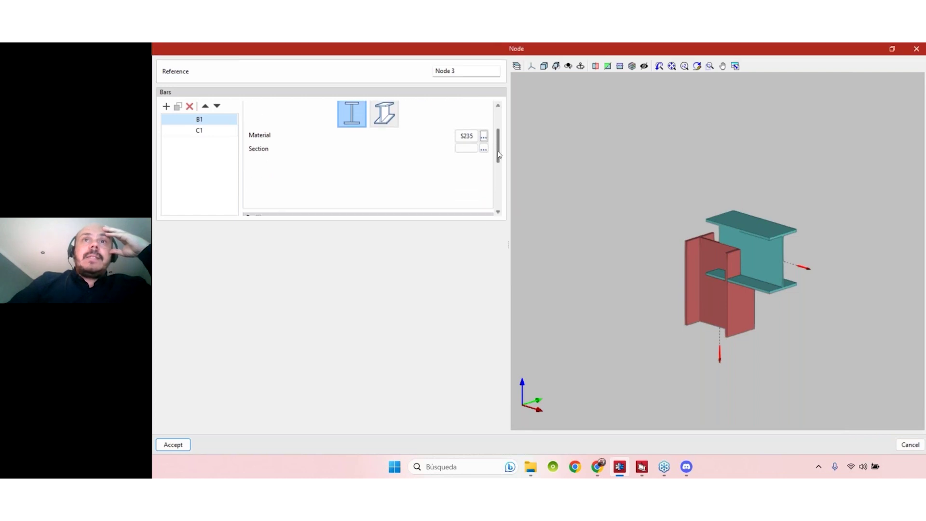
click(483, 148)
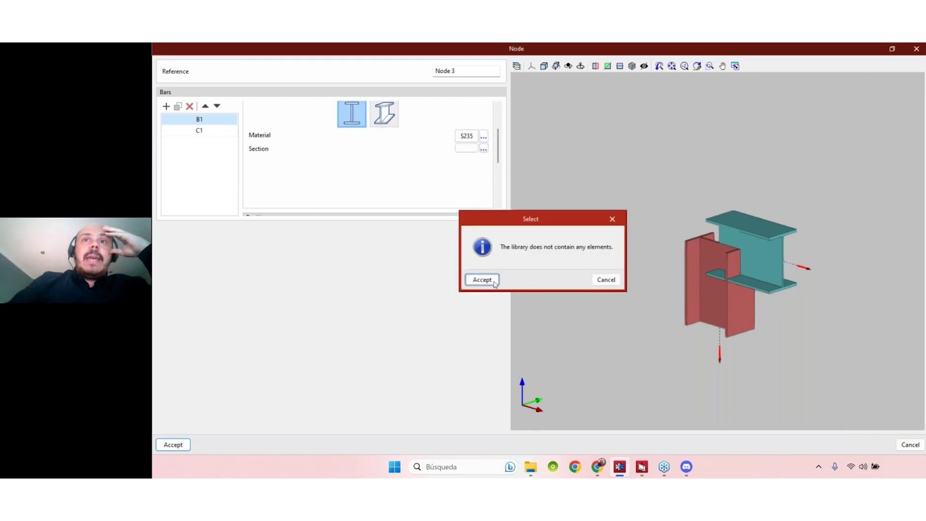
click(476, 285)
click(483, 149)
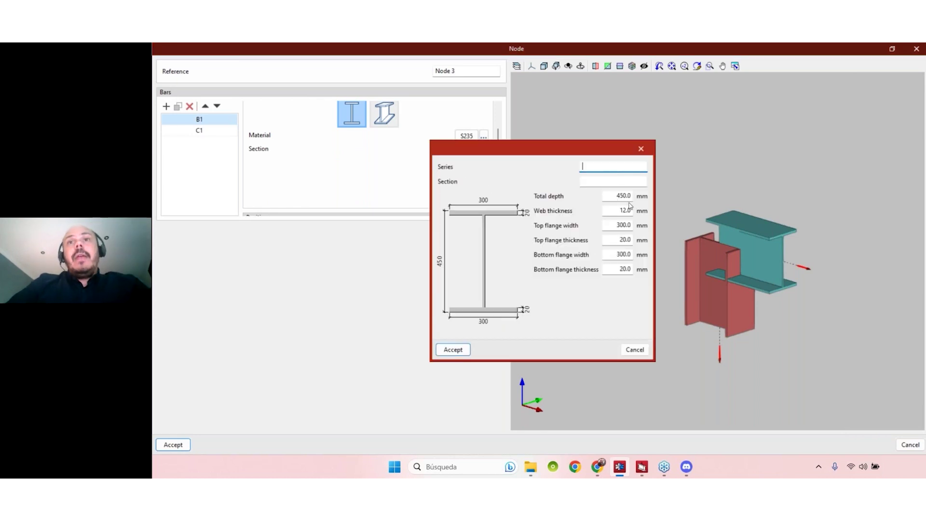
click(469, 350)
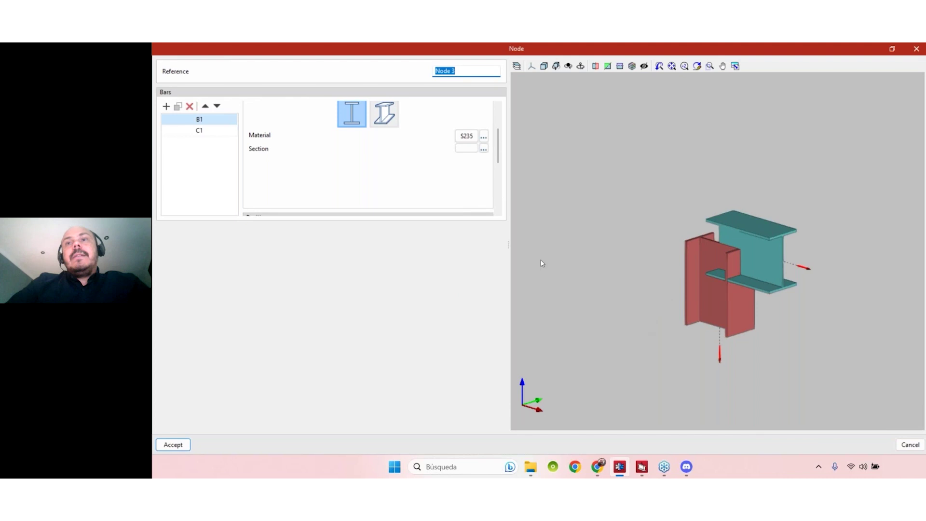
- Change bar B1 to the variable-depth built-up I section, comparing its settings with those of the constant-depth shape
scroll(371, 125, up, 2)
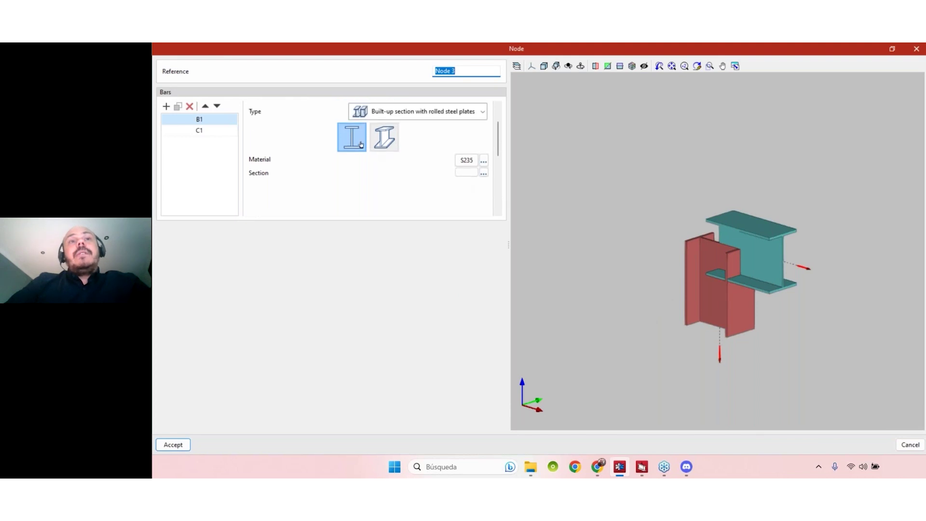
click(389, 140)
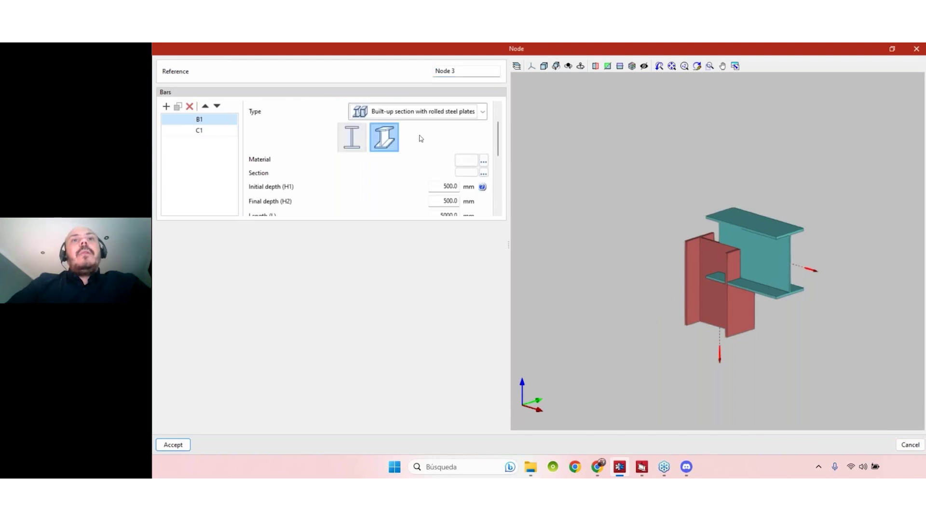
drag(496, 135, 503, 145)
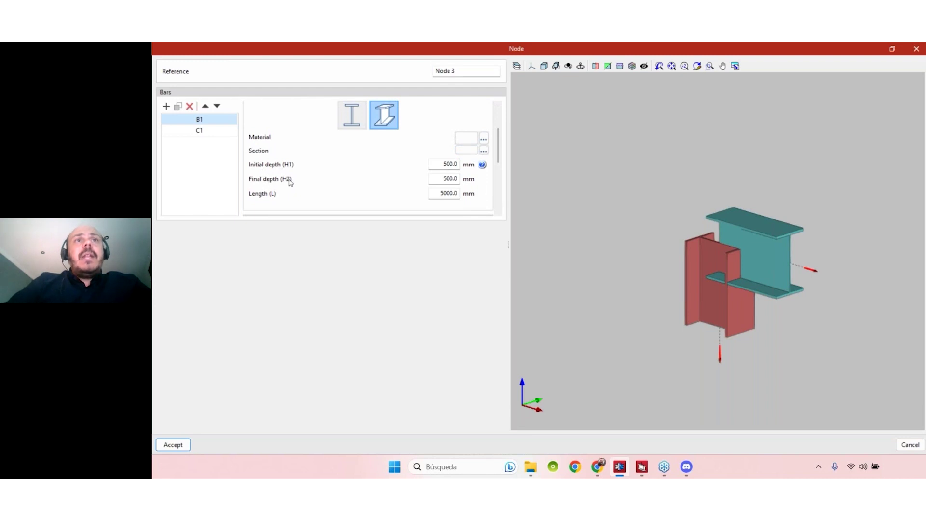
click(351, 115)
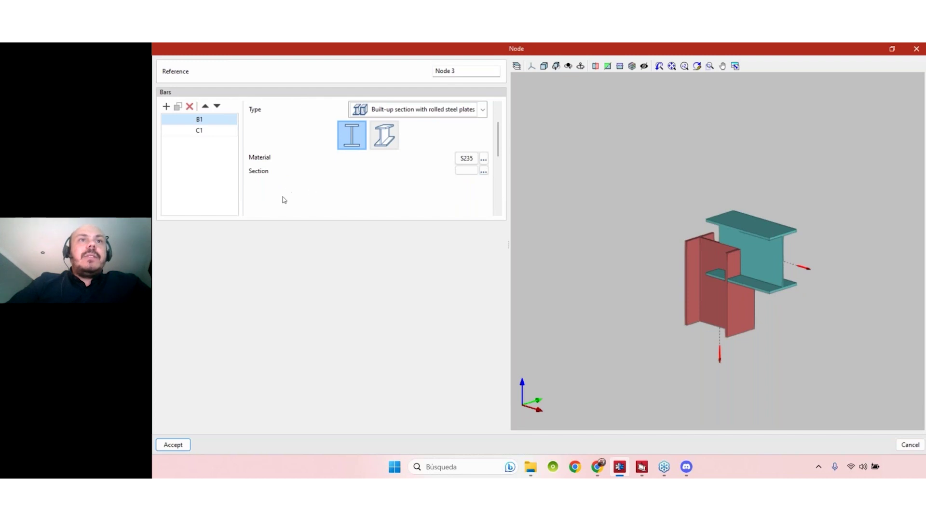
click(379, 145)
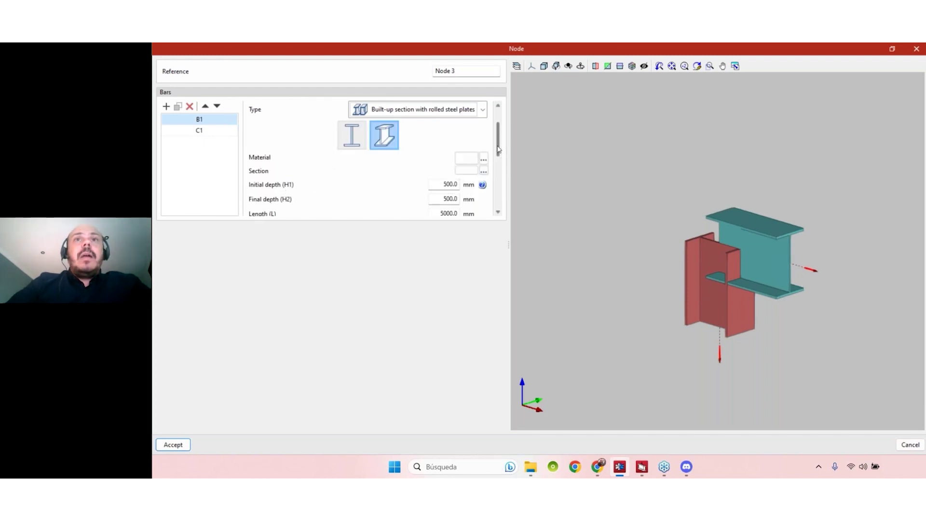
drag(499, 148, 499, 151)
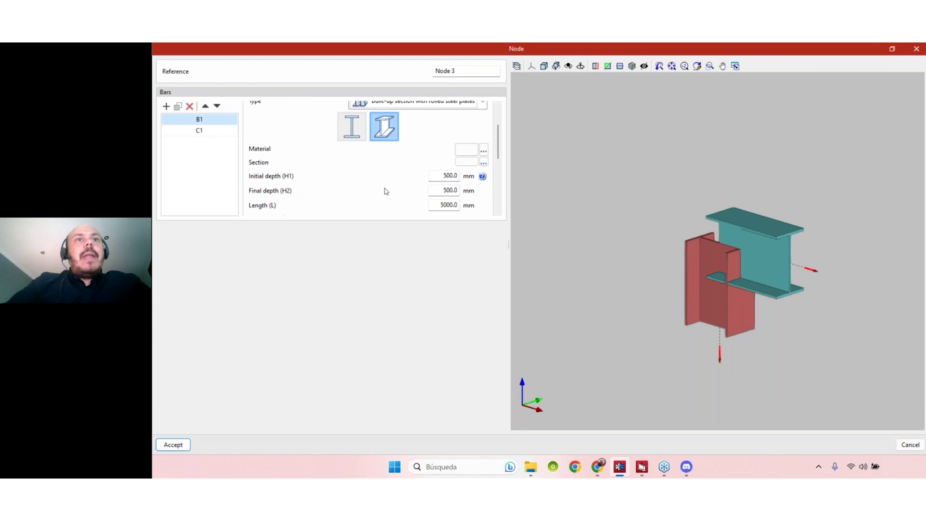
- View the help diagram explaining the initial depth H1, final depth H2 and length L of the tapered bar
click(482, 176)
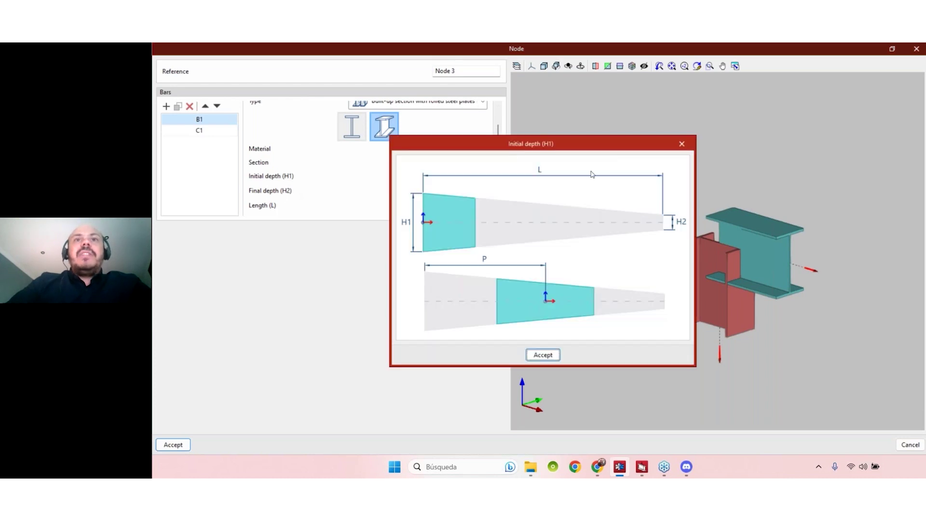
drag(530, 143, 670, 136)
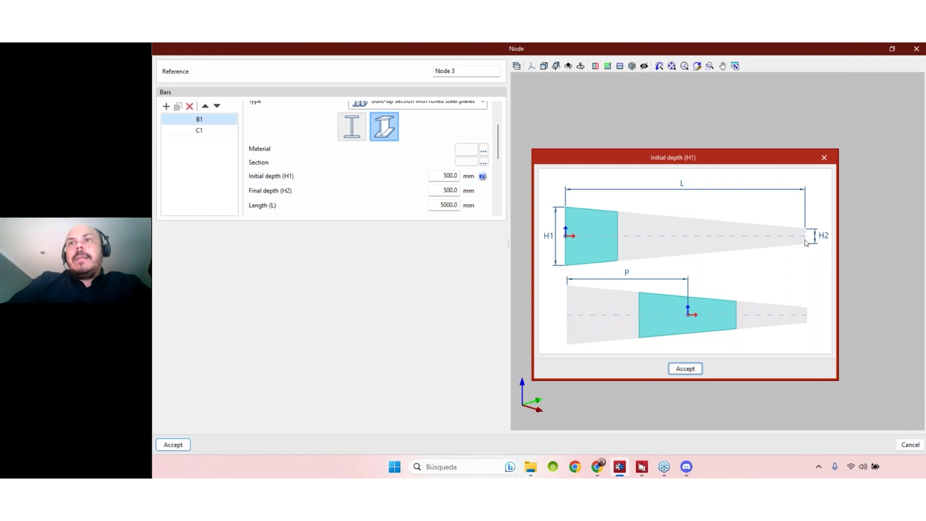
click(824, 158)
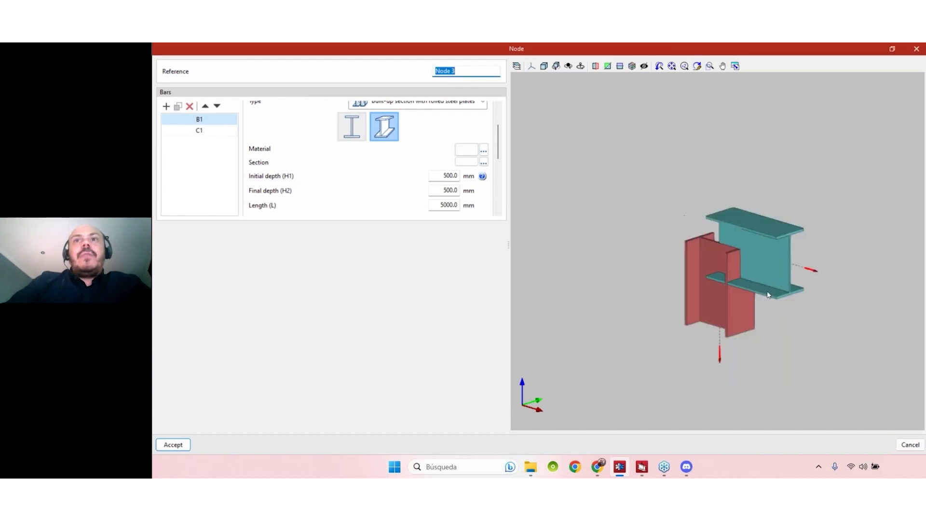
- Set the length (L) of the tapered bar B1 to 4000 mm
middle_drag(793, 308, 759, 300)
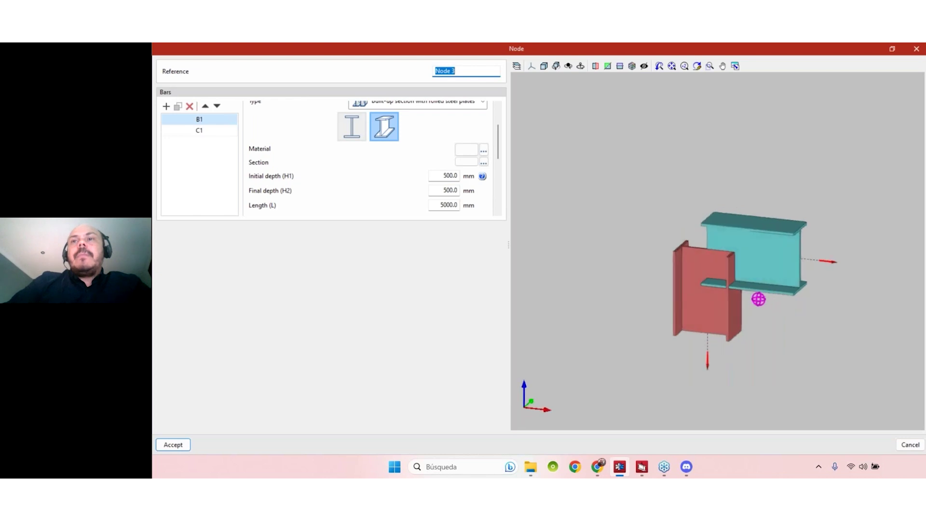
double_click(437, 207)
text(4)
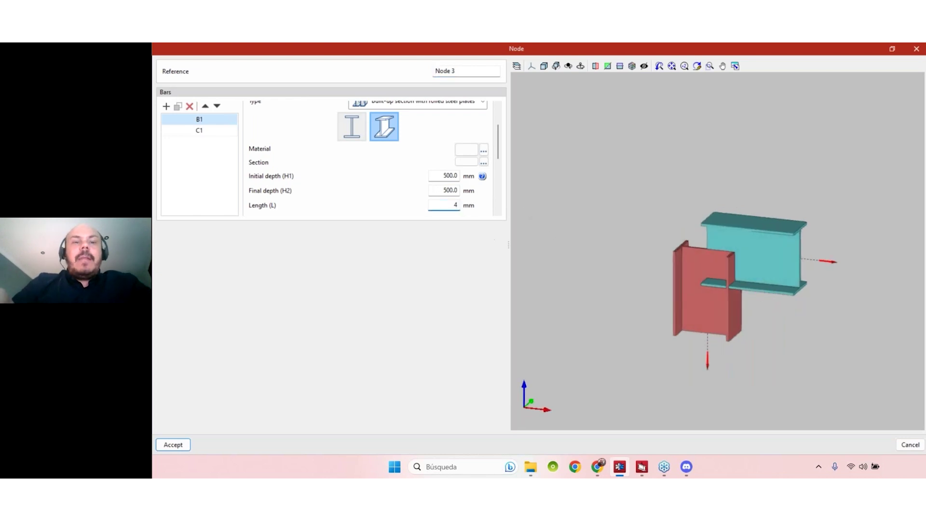
text(000)
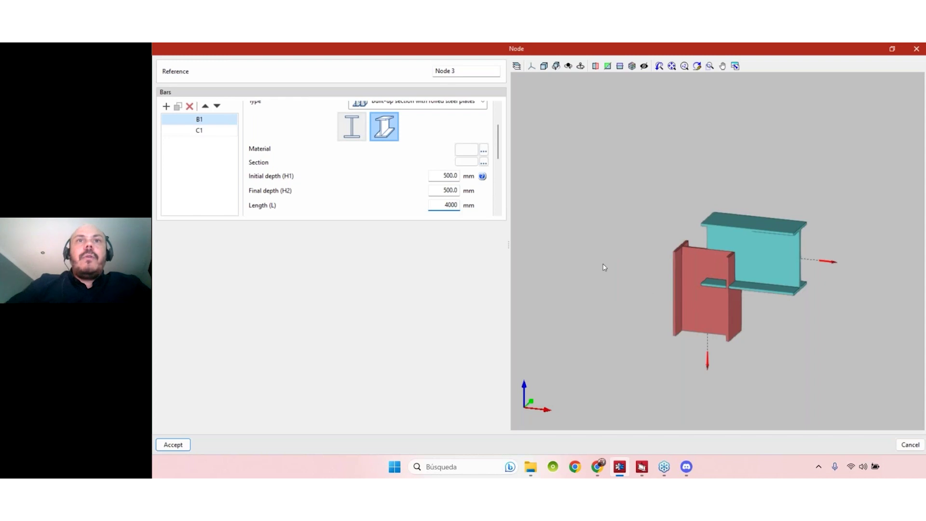
- Set the tapered bar B1's initial depth (H1) to 400 mm and final depth (H2) to 250 mm
click(447, 190)
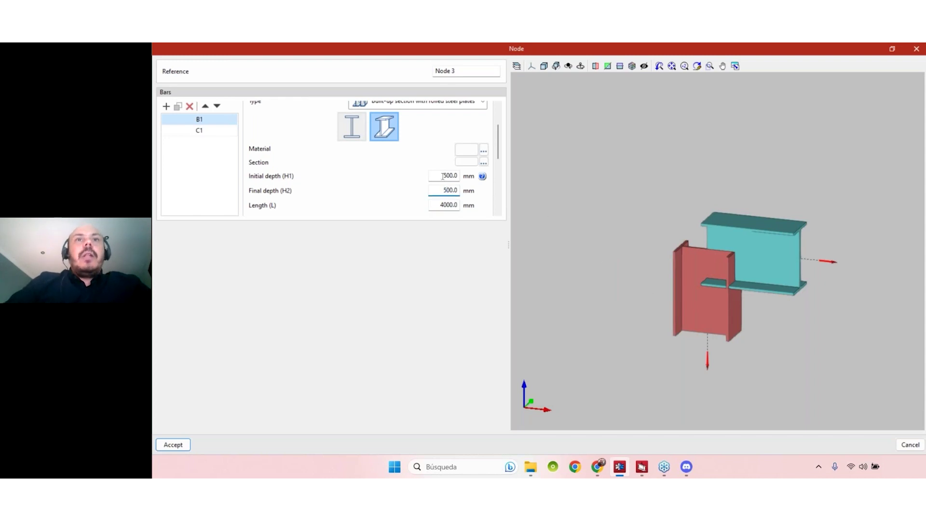
double_click(443, 176)
text(400)
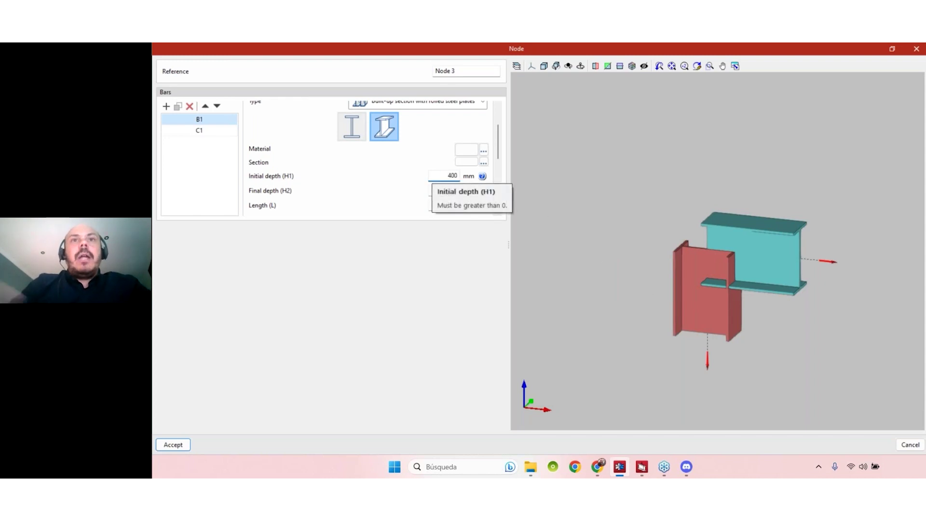
key(Tab)
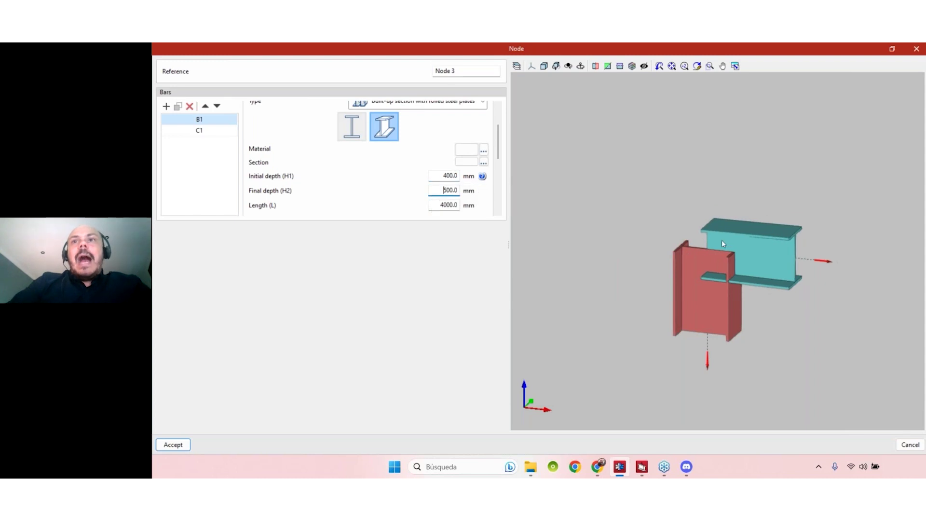
double_click(447, 191)
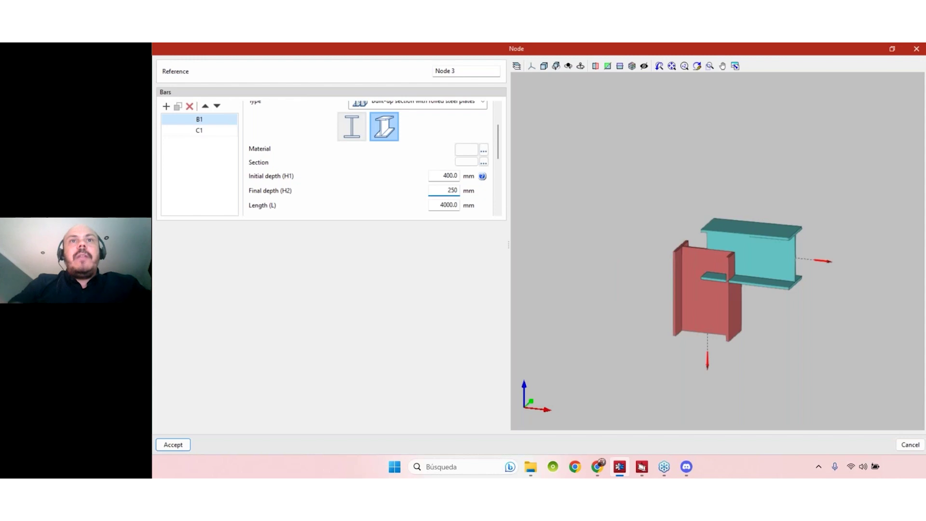
text(0)
click(449, 176)
mouse_move(786, 329)
middle_down()
mouse_move(812, 314)
mouse_move(727, 226)
middle_up()
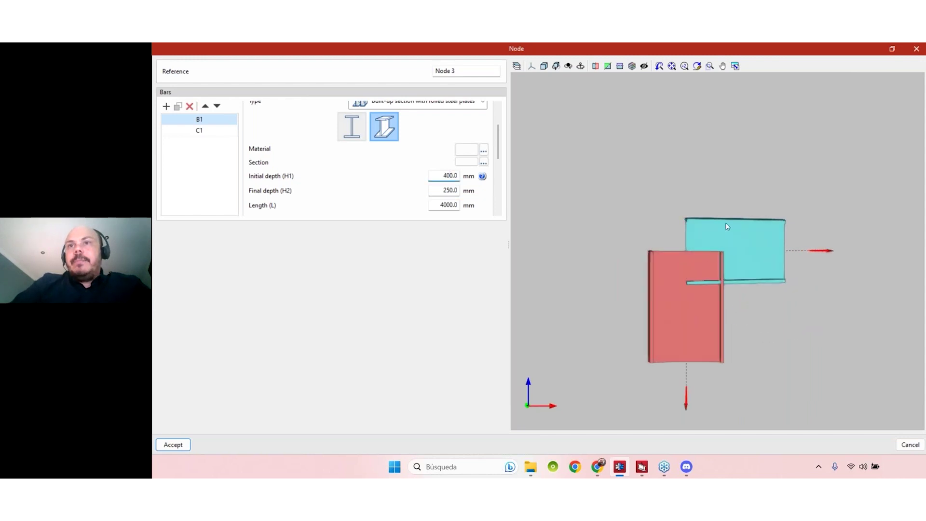
mouse_move(765, 287)
middle_down()
mouse_move(749, 290)
mouse_move(792, 289)
mouse_move(777, 247)
middle_up()
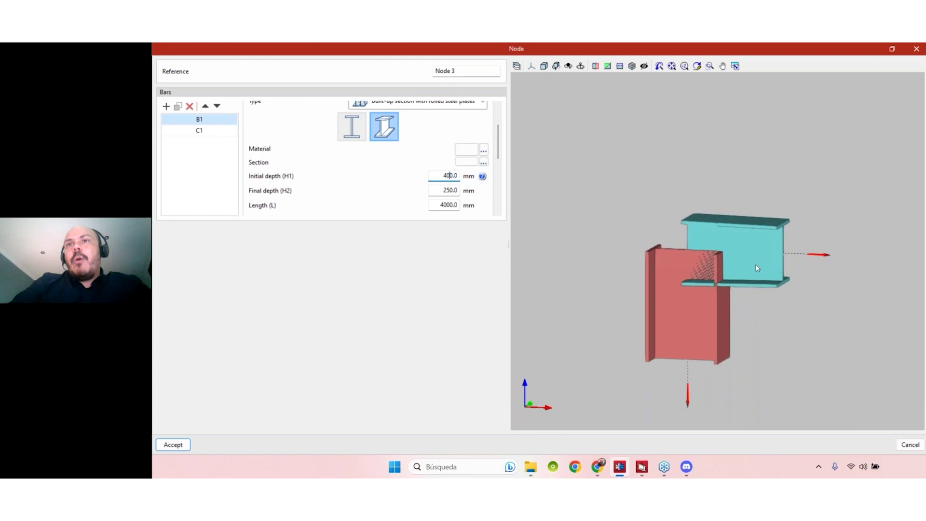
scroll(770, 277, down, 2)
middle_drag(737, 276, 696, 252)
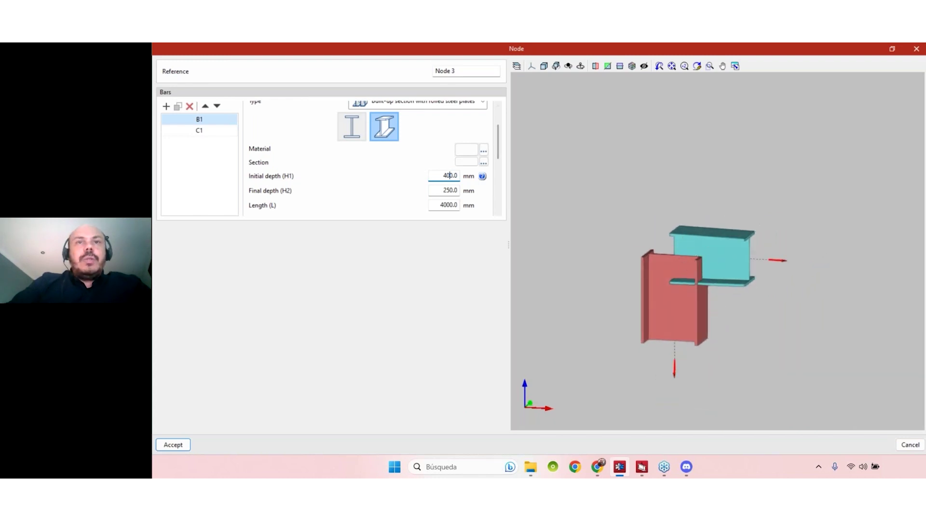
- Try an angle of -15° with respect to the XY plane for bar B1
scroll(500, 157, down, 2)
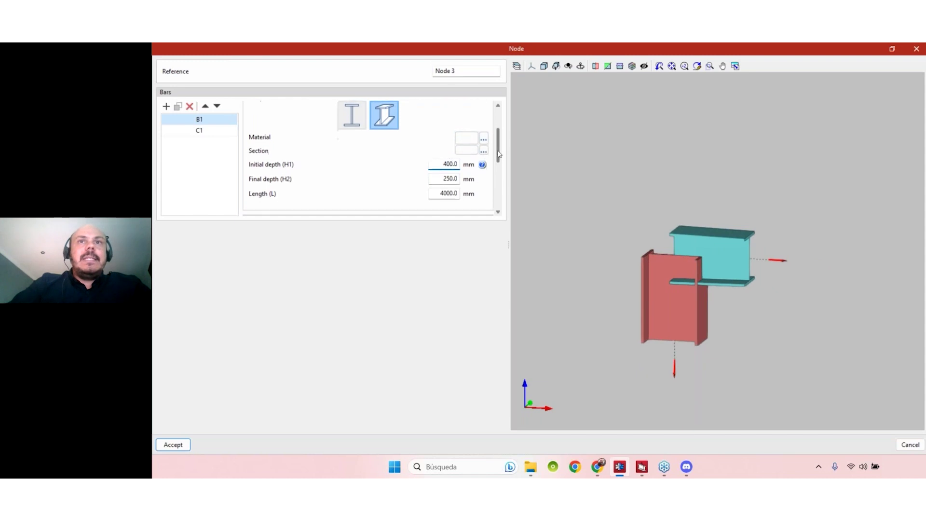
scroll(500, 157, down, 4)
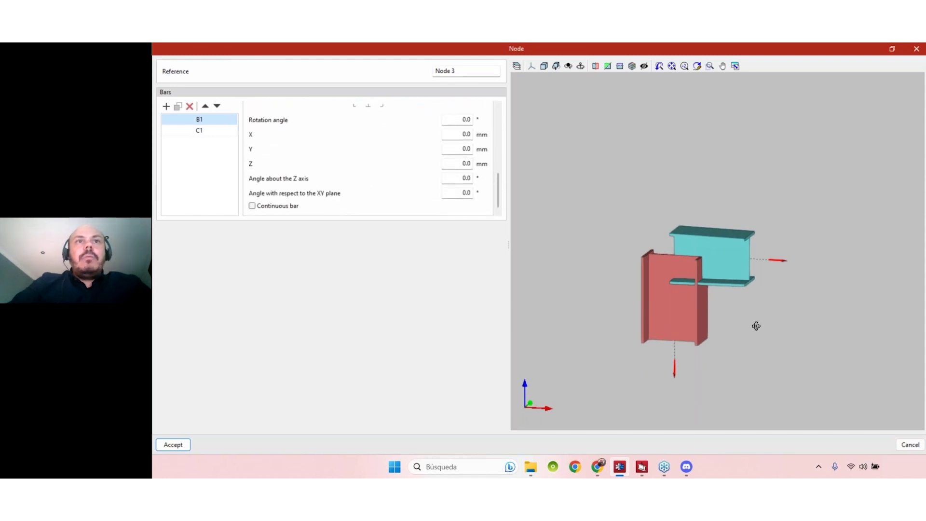
middle_drag(756, 326, 766, 320)
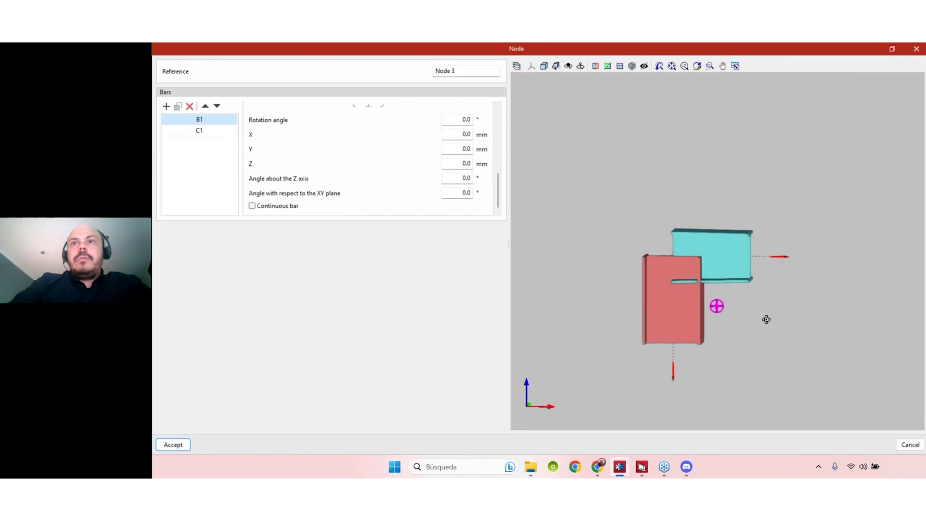
double_click(451, 194)
text(-15)
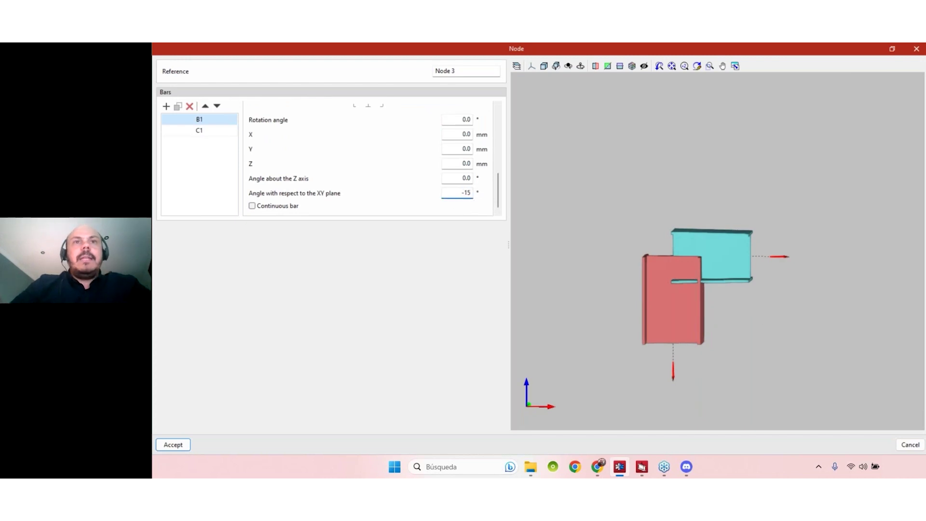
key(Return)
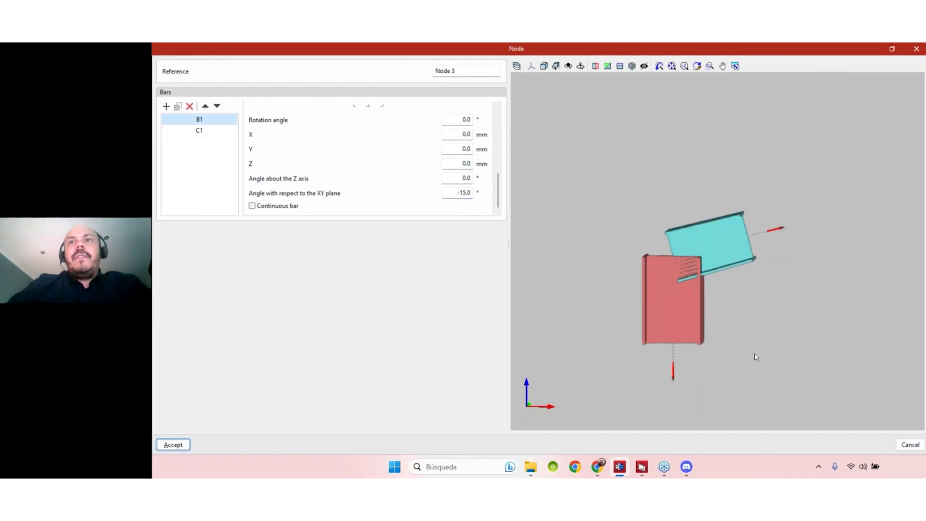
- Set bar B1's angle with respect to the XY plane to -10°
double_click(457, 194)
text(-10)
key(Return)
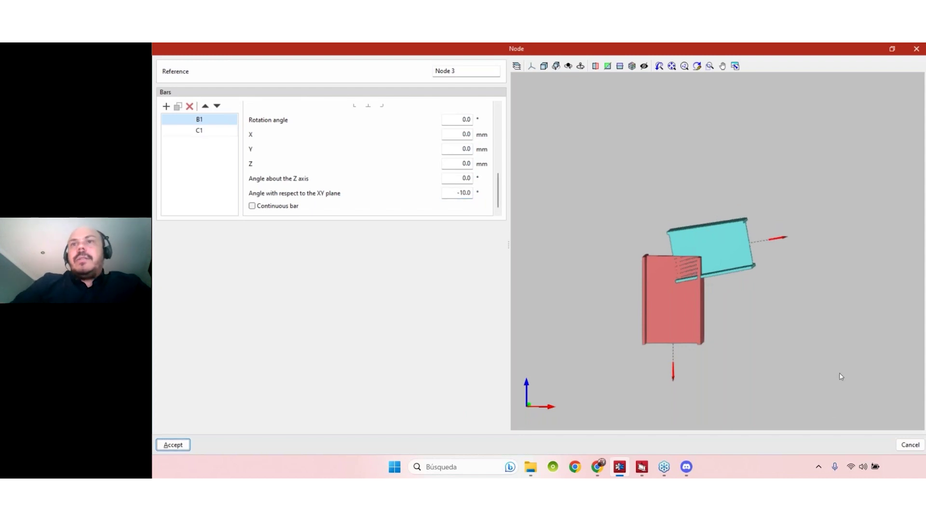
mouse_move(840, 376)
middle_down()
mouse_move(781, 345)
mouse_move(817, 362)
mouse_move(812, 353)
mouse_move(795, 364)
middle_up()
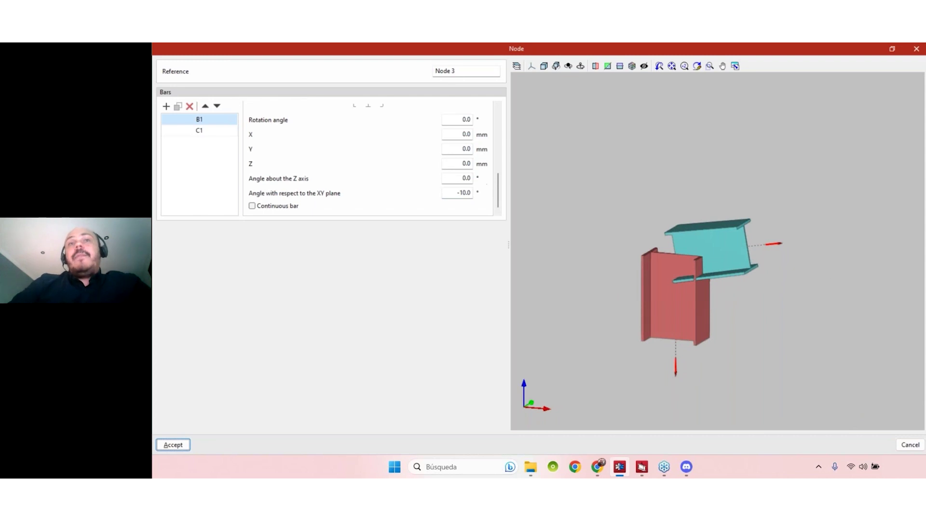
- Change bar C1 to the variable-depth built-up I section and set its length (L) to 3000 mm
click(210, 131)
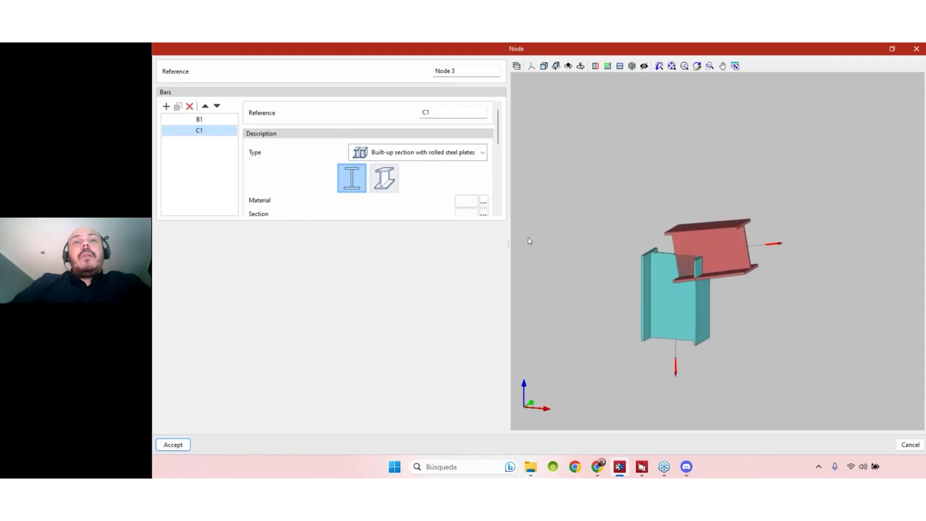
click(384, 178)
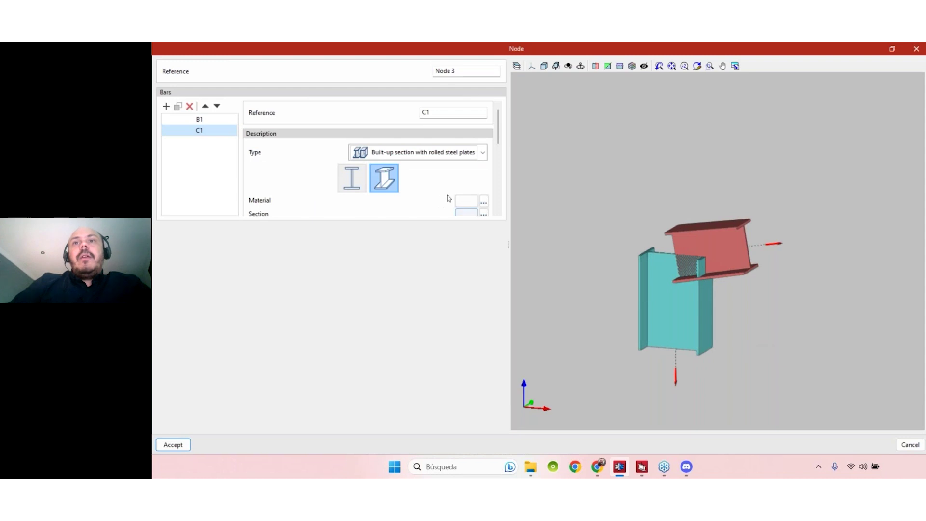
scroll(449, 197, down, 2)
click(439, 178)
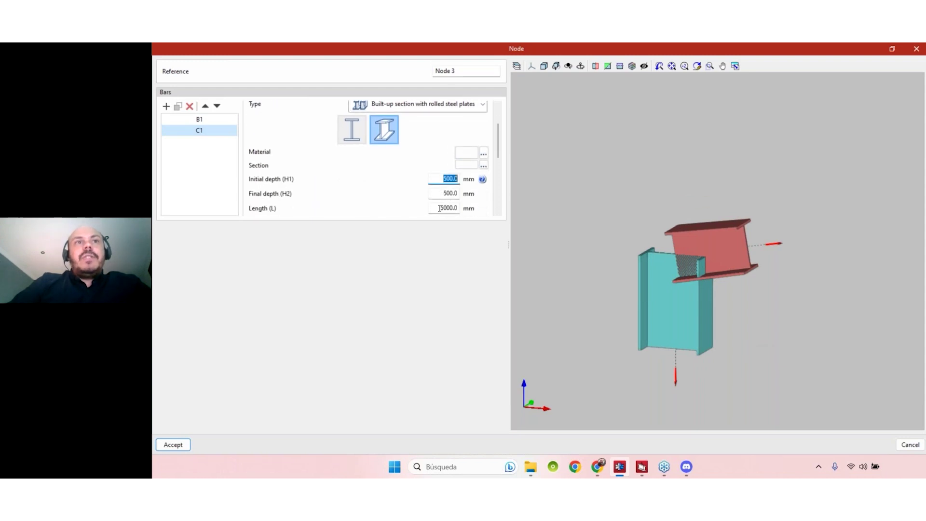
click(439, 208)
text(3)
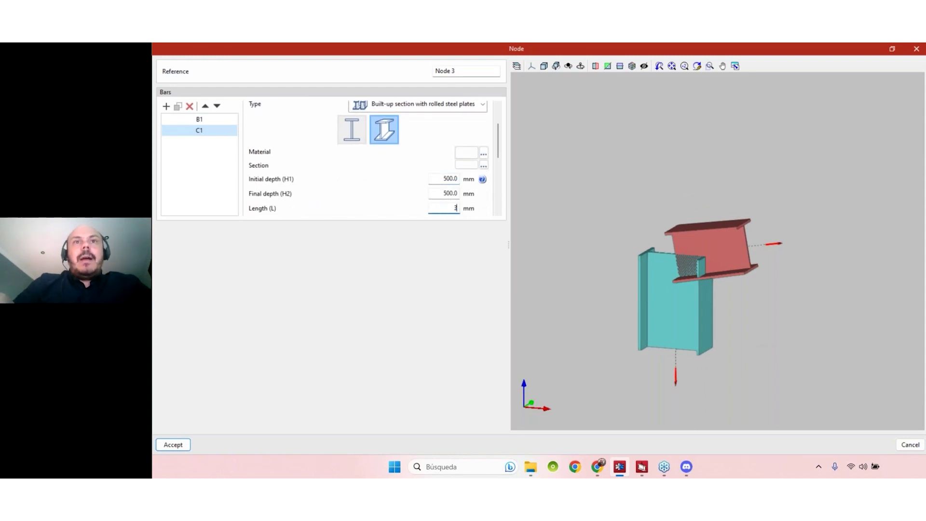
- Set bar C1's initial depth (H1) to 400 mm and final depth (H2) to 300 mm
right_click(441, 195)
click(443, 192)
click(444, 179)
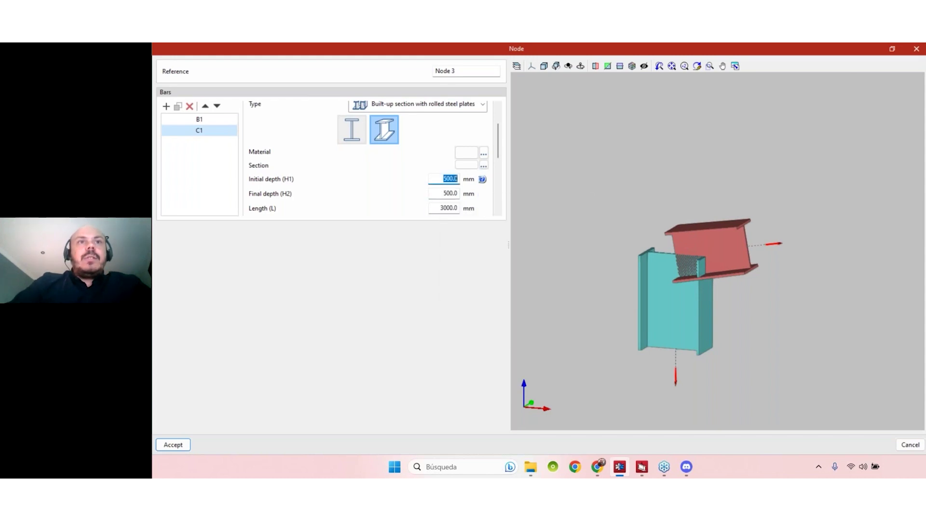
text(400)
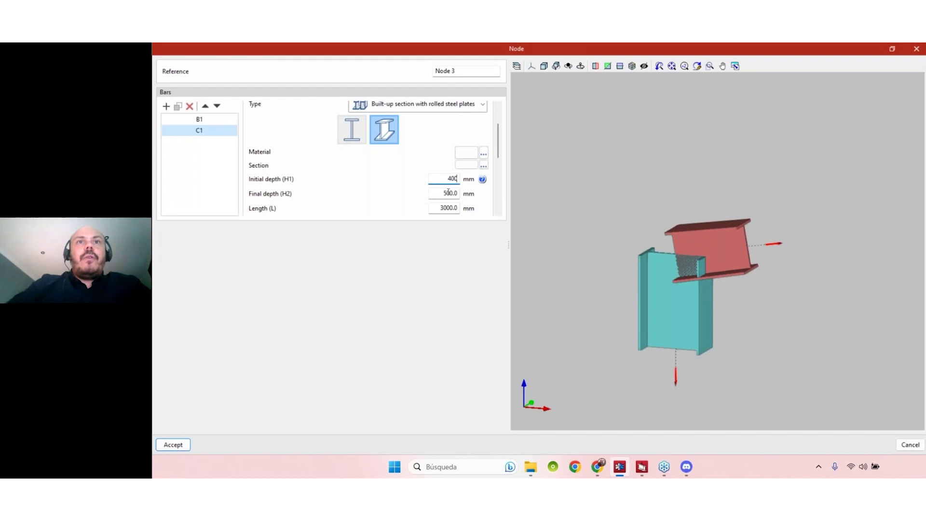
click(434, 195)
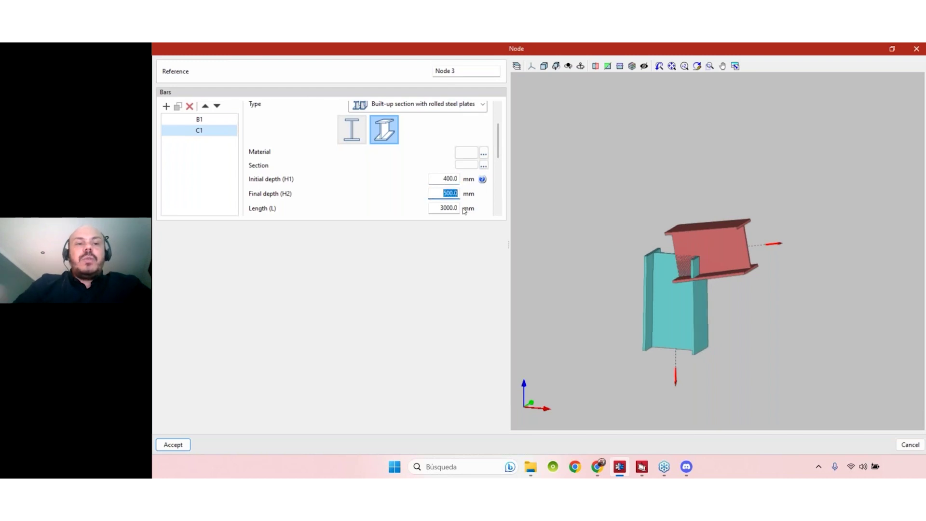
text(300)
key(shift+Tab)
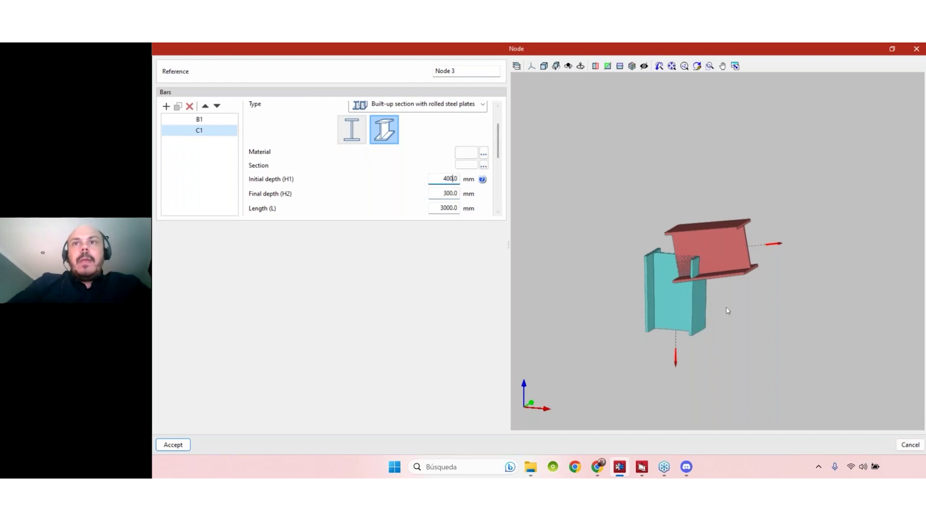
mouse_move(774, 323)
middle_down()
mouse_move(791, 318)
mouse_move(773, 319)
mouse_move(727, 242)
middle_up()
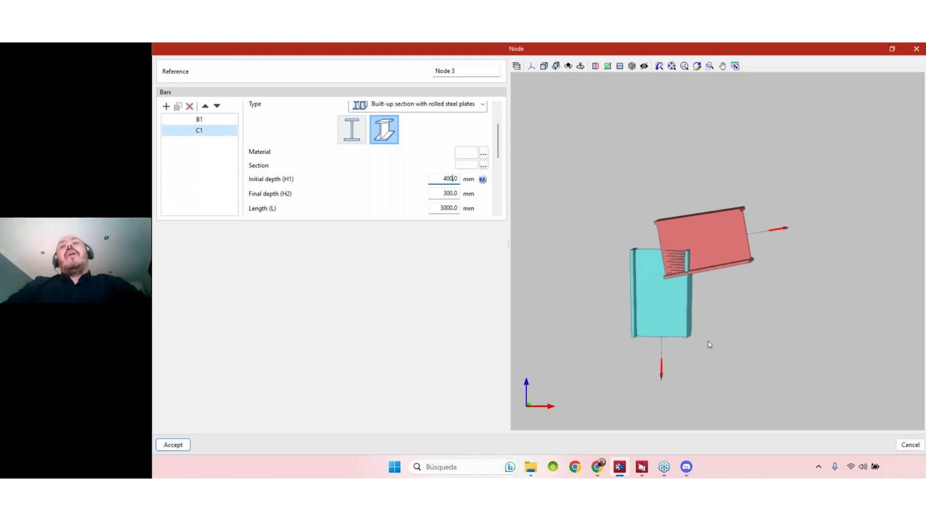
mouse_move(709, 344)
shift+middle_down()
mouse_move(723, 347)
mouse_move(699, 356)
mouse_move(589, 321)
shift+middle_up()
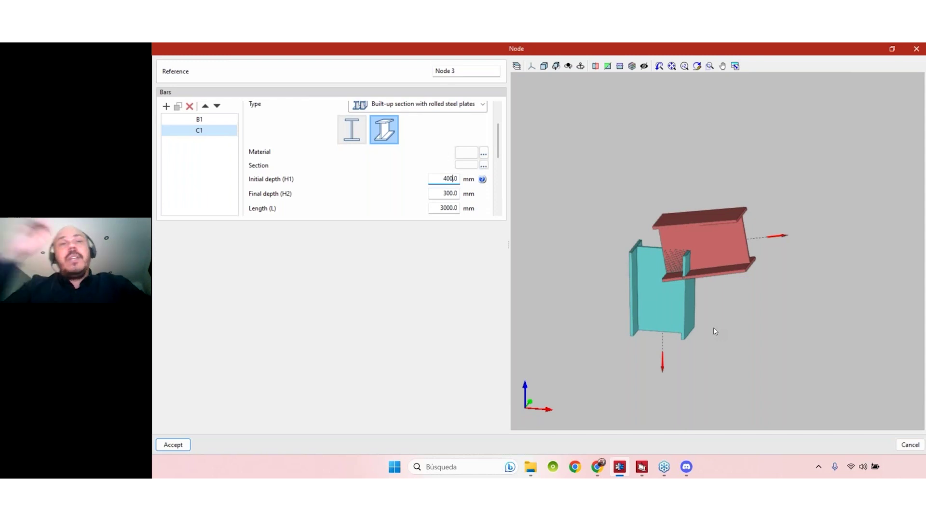
- Switch to StruBIM Steel to view the tapered columns and beams of the PEB Warehouse model, and return to the Node 3 definition in CYPE Connect
click(647, 466)
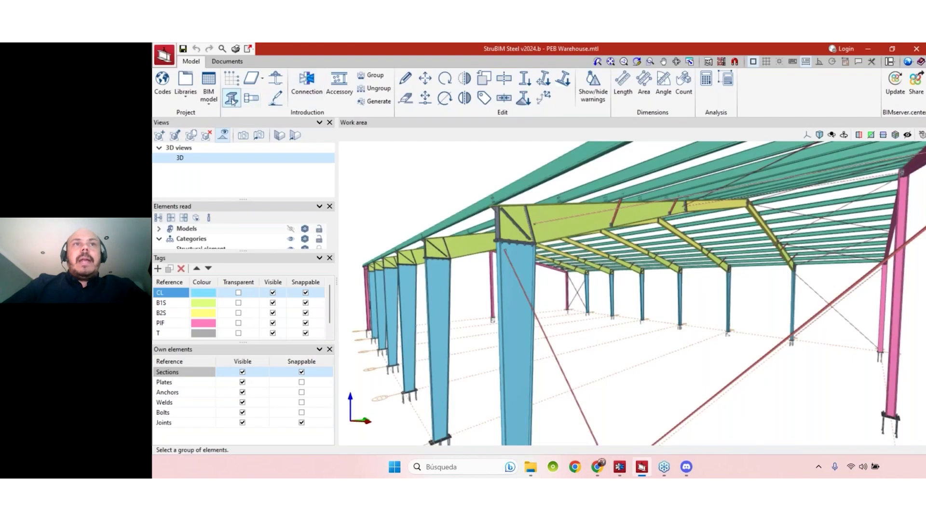
click(231, 100)
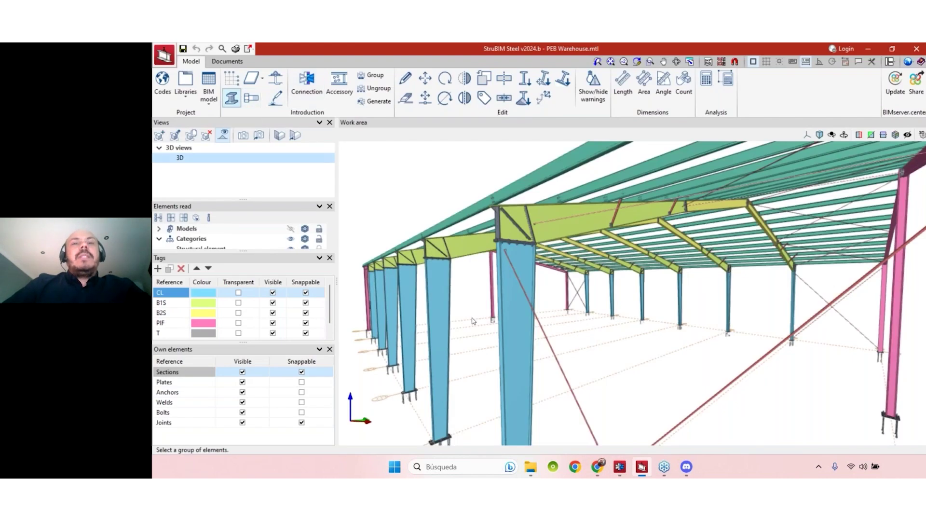
click(555, 215)
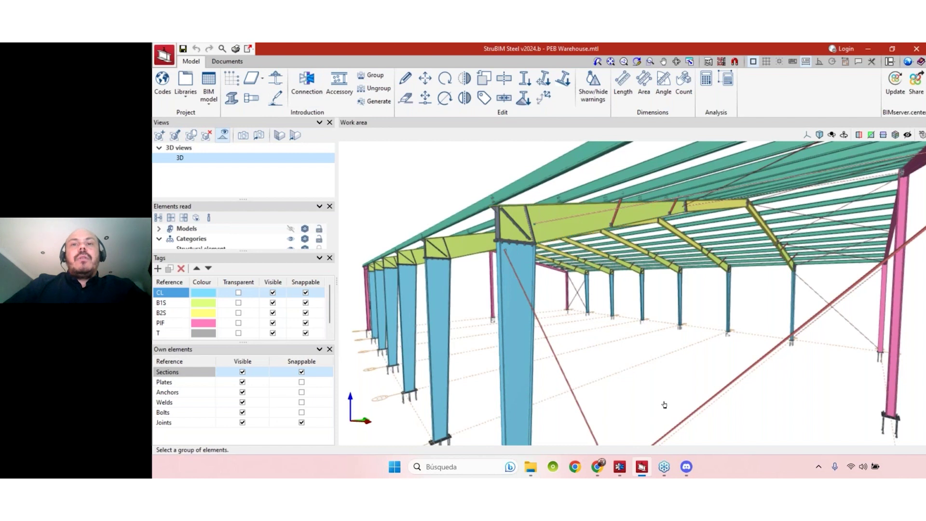
click(624, 468)
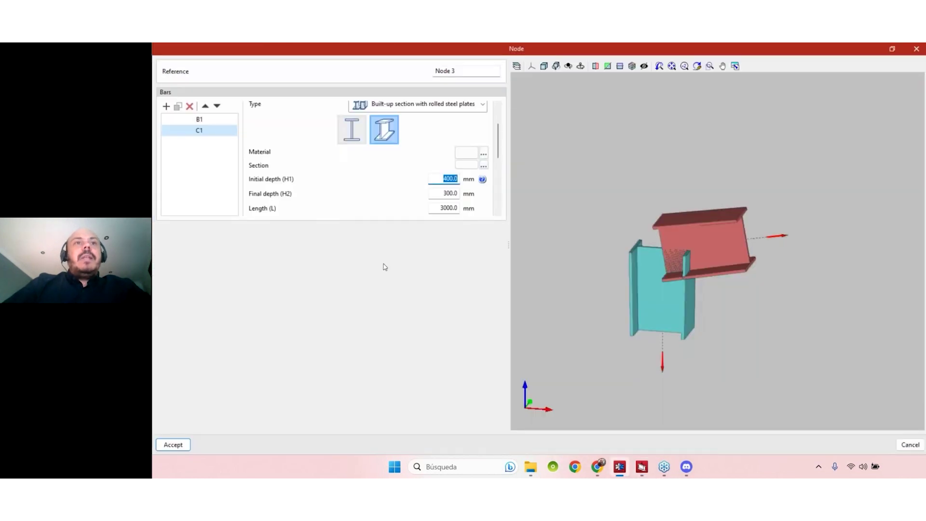
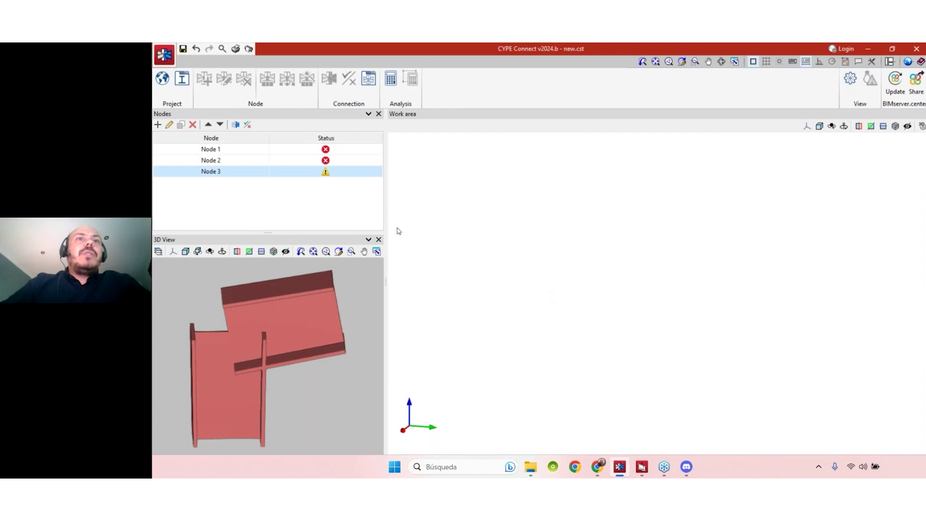
- Open Node 3 for editing and view bar B1's settings with the joint in elevation
drag(389, 230, 392, 231)
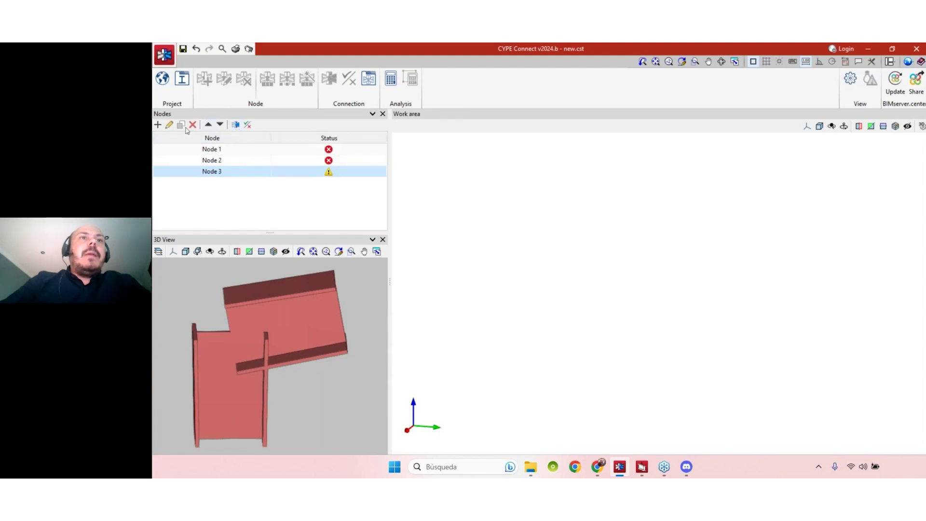
click(169, 124)
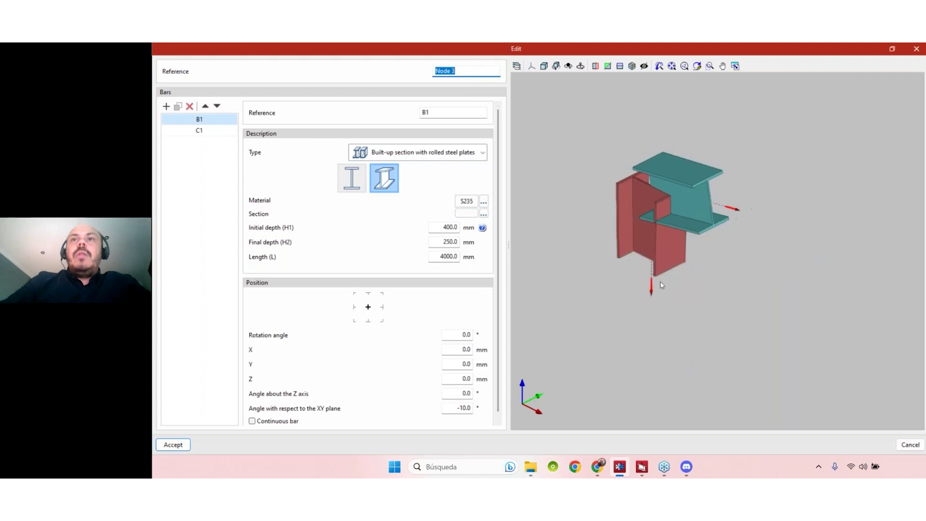
middle_drag(700, 260, 648, 259)
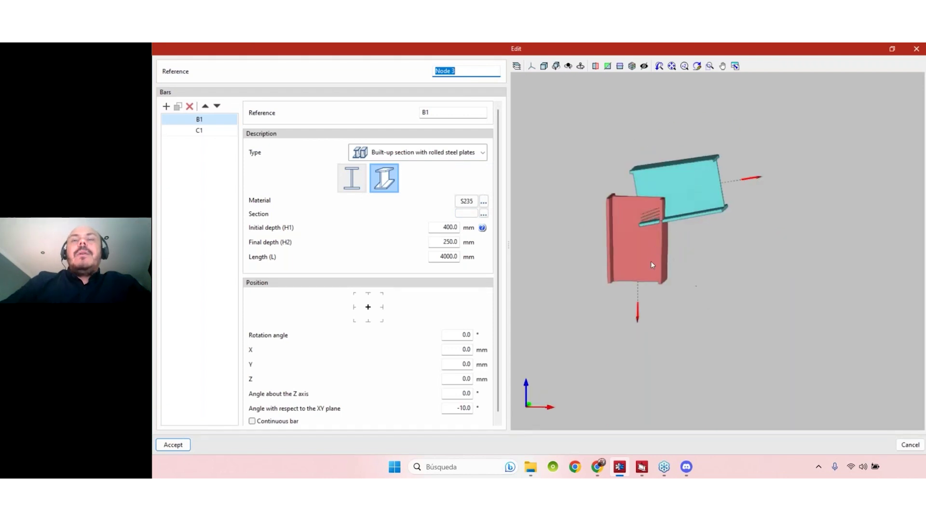
scroll(504, 193, down, 1)
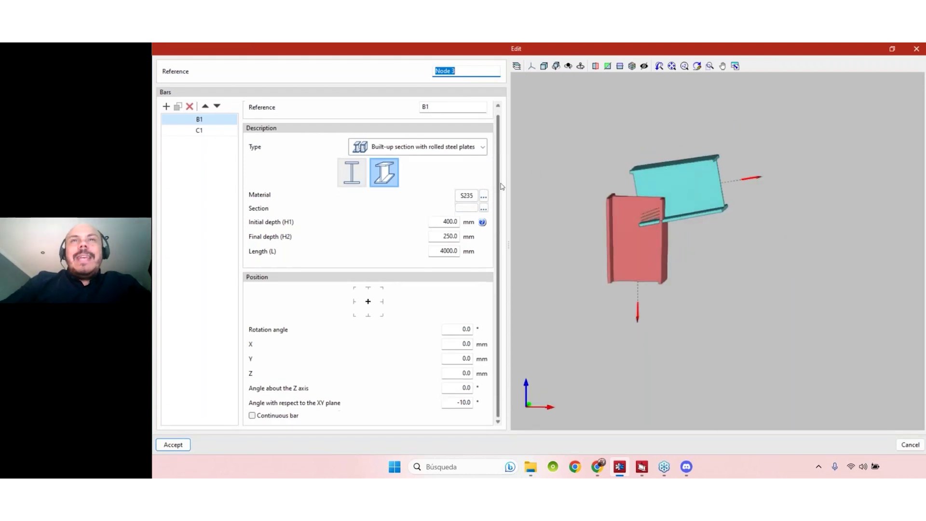
middle_drag(668, 262, 657, 270)
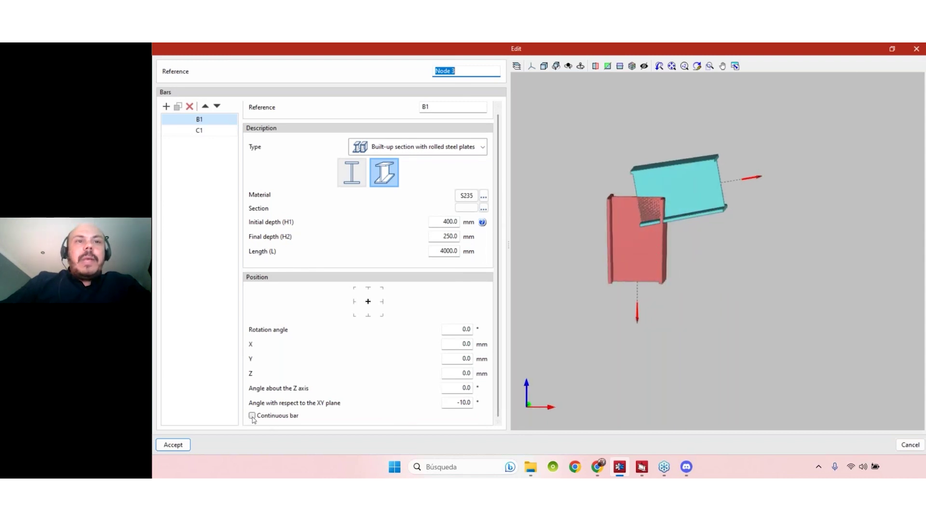
- Try bar C1 as a continuous bar, and set it back to non-continuous
click(200, 131)
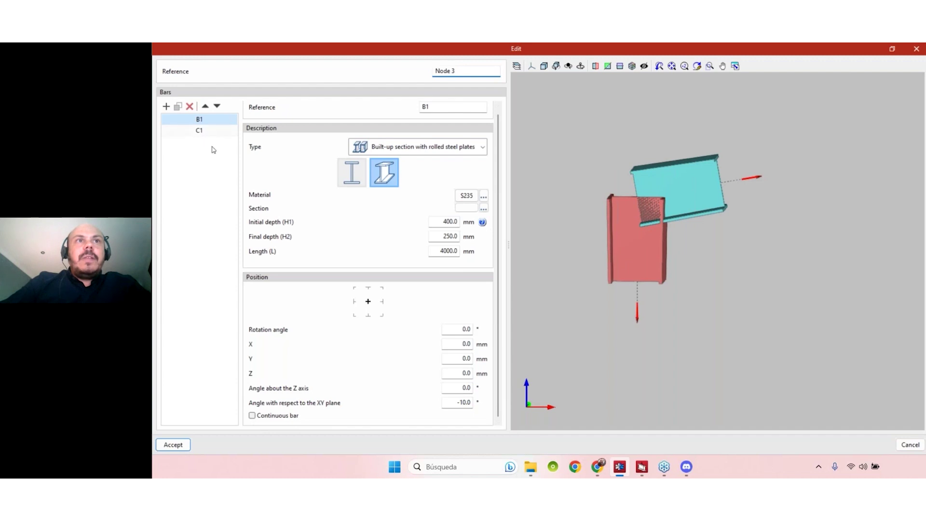
click(251, 416)
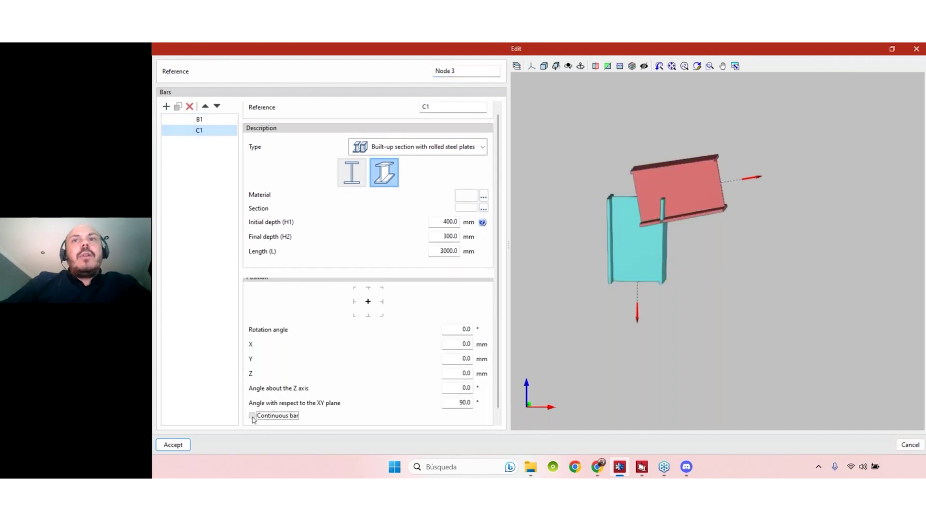
mouse_move(714, 284)
middle_down()
mouse_move(740, 258)
mouse_move(702, 277)
middle_up()
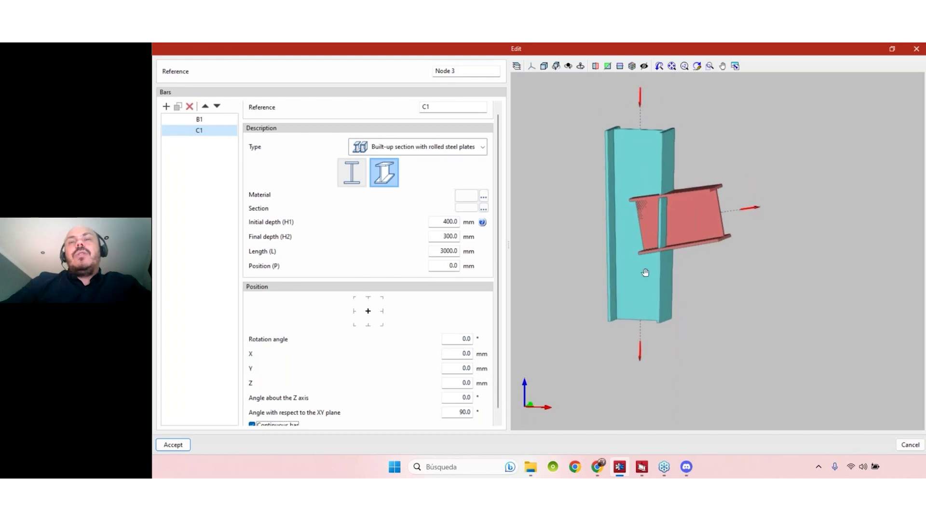
scroll(250, 419, down, 1)
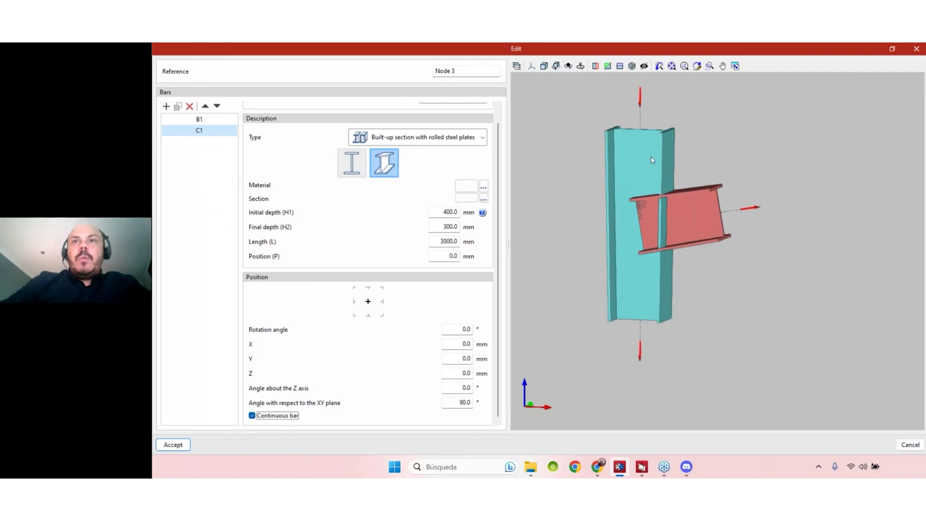
click(263, 418)
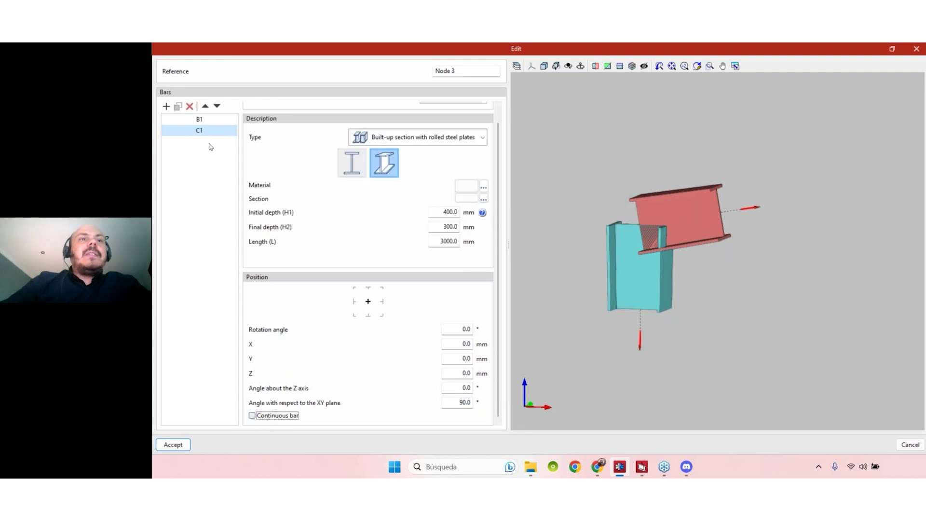
- Try the inclined bar B1 as a continuous bar, and clear that option again
click(213, 122)
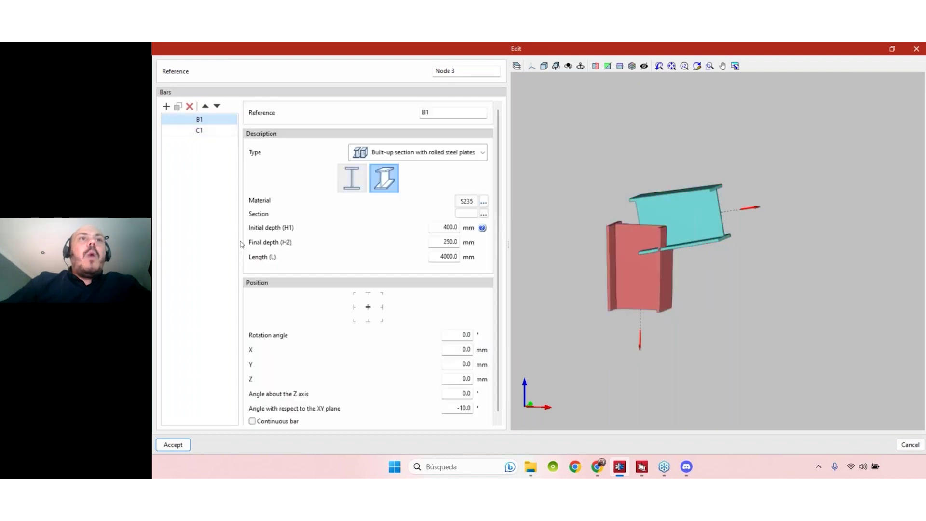
click(252, 421)
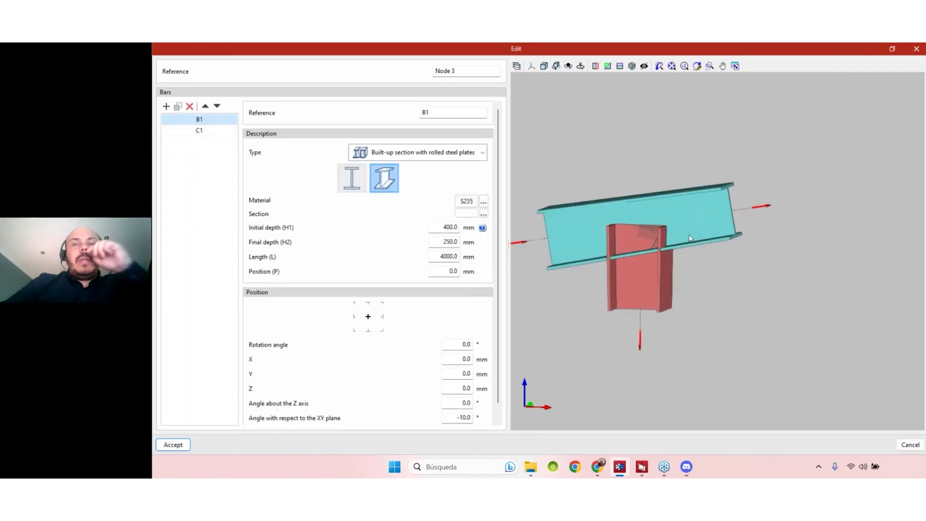
mouse_move(709, 291)
middle_down()
mouse_move(725, 281)
mouse_move(717, 289)
middle_up()
scroll(307, 343, down, 1)
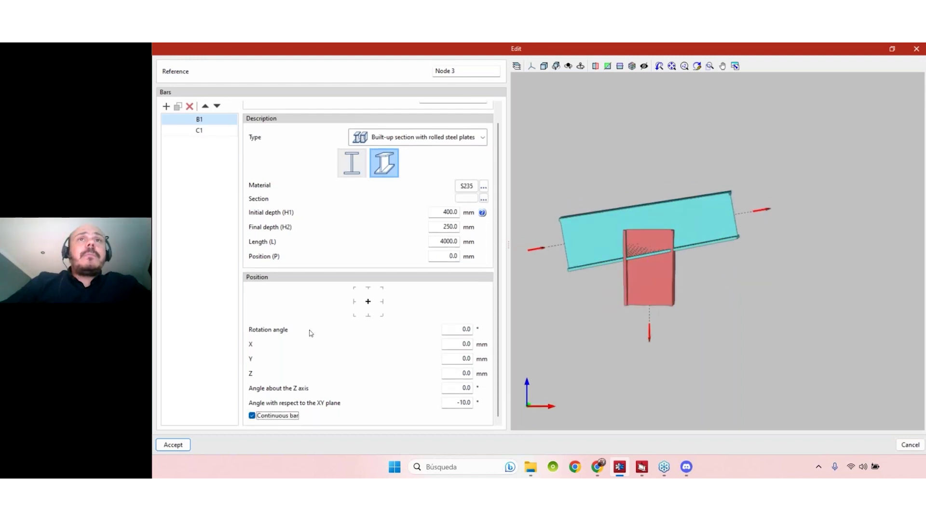
click(252, 416)
middle_drag(734, 283, 709, 290)
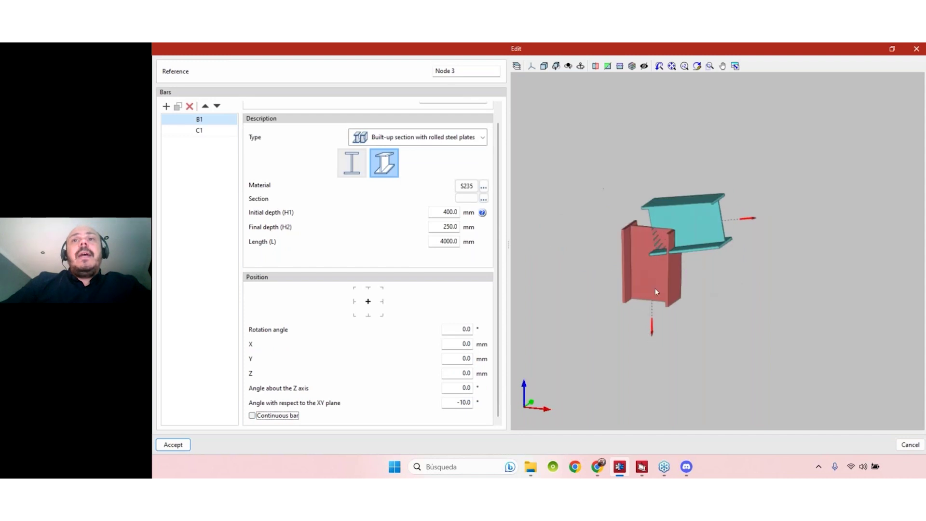
- Switch to StruBIM Steel and examine the eave connection between the blue tapered column and the green beam
click(642, 460)
scroll(672, 351, down, 5)
scroll(657, 333, up, 2)
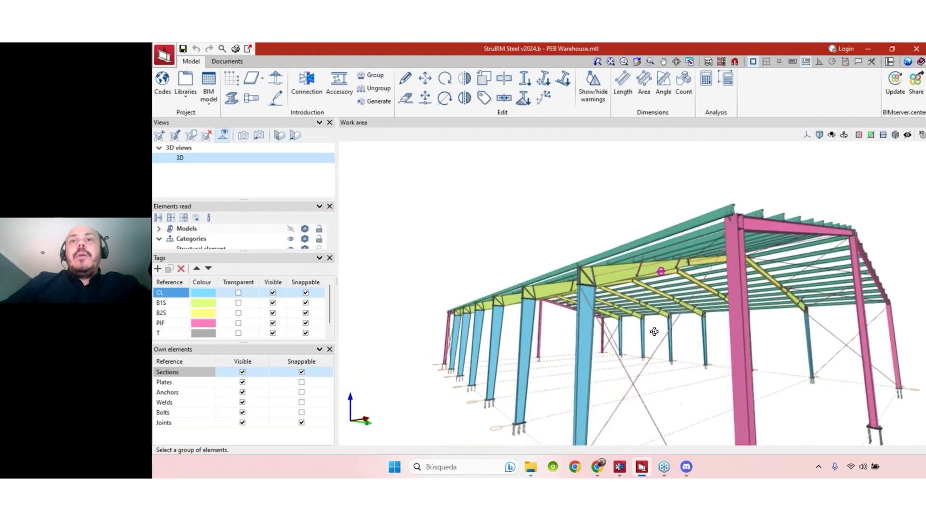
scroll(626, 330, up, 5)
scroll(583, 337, up, 2)
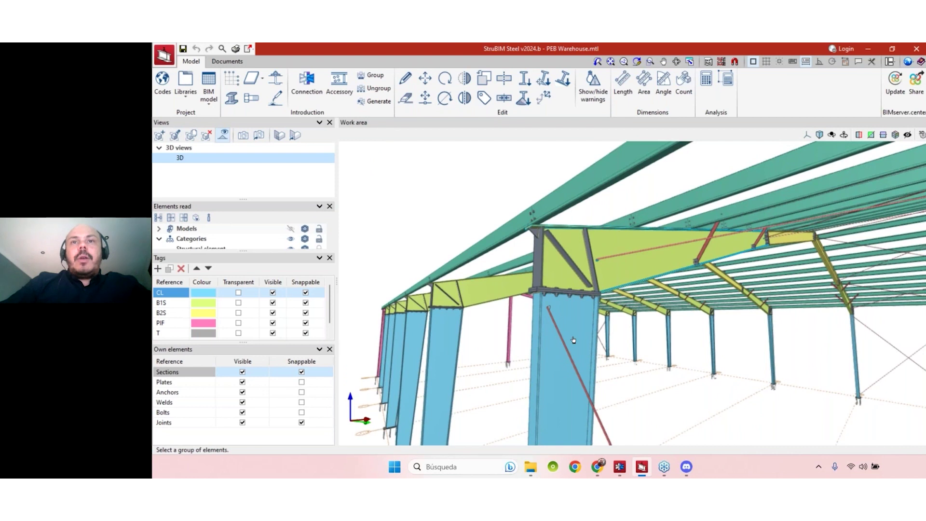
scroll(560, 314, up, 1)
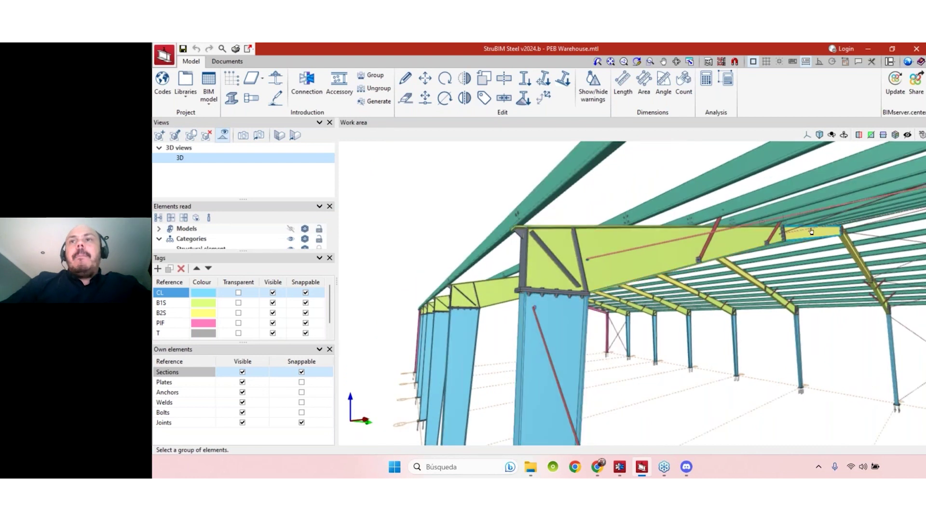
- Examine the bolted splice between the green and yellow tapered roof beams, and return to the whole warehouse frame
scroll(801, 251, up, 5)
mouse_move(784, 249)
middle_down()
mouse_move(653, 265)
mouse_move(627, 251)
mouse_move(656, 229)
middle_up()
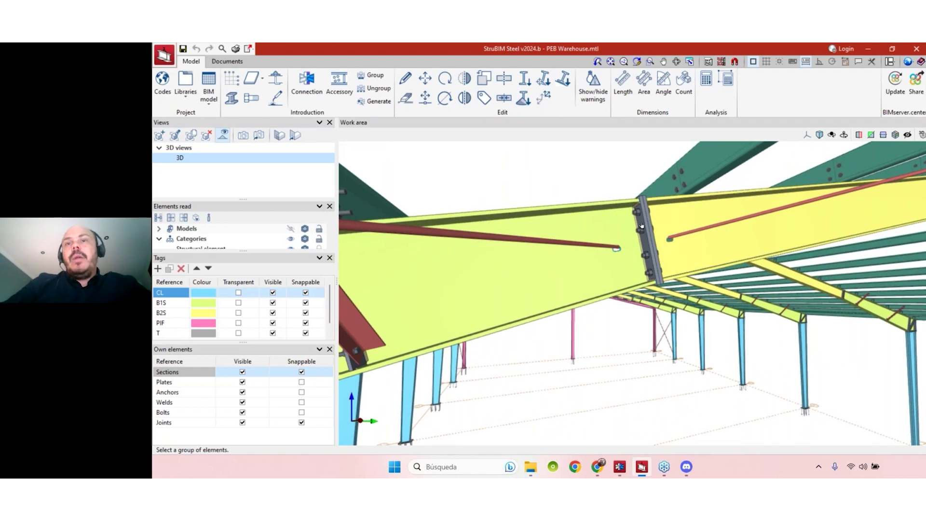
middle_drag(661, 251, 579, 241)
scroll(642, 302, down, 5)
scroll(676, 306, up, 8)
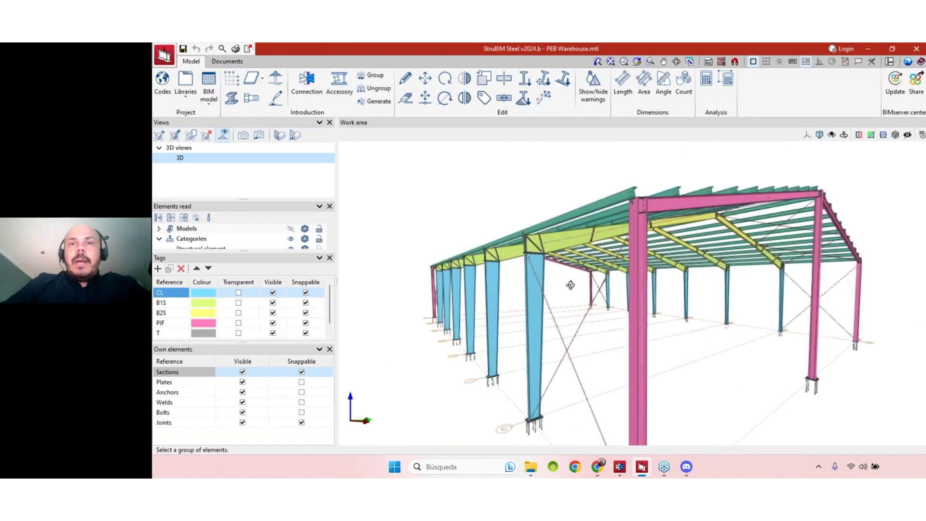
- Open the eave joint between the tapered column and roof beam for editing, and view it in elevation
click(405, 78)
scroll(537, 252, up, 2)
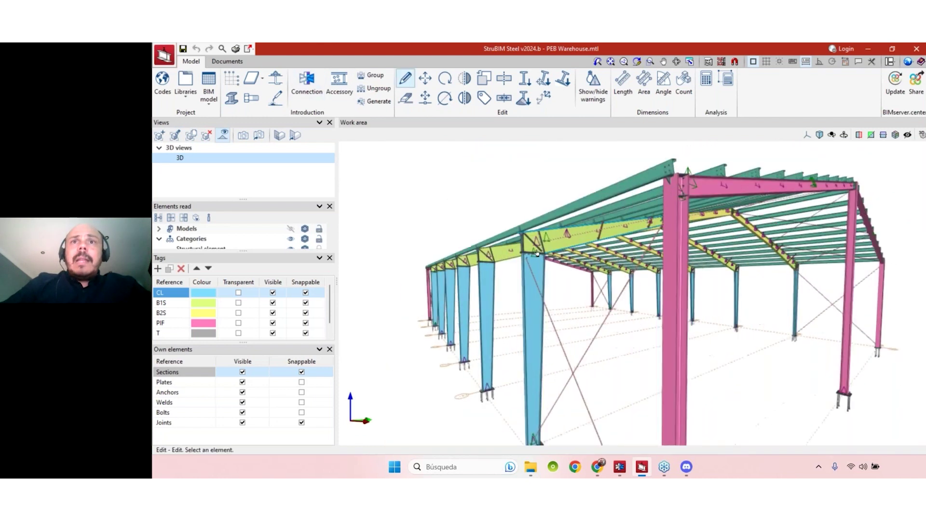
scroll(537, 252, up, 3)
scroll(538, 239, up, 3)
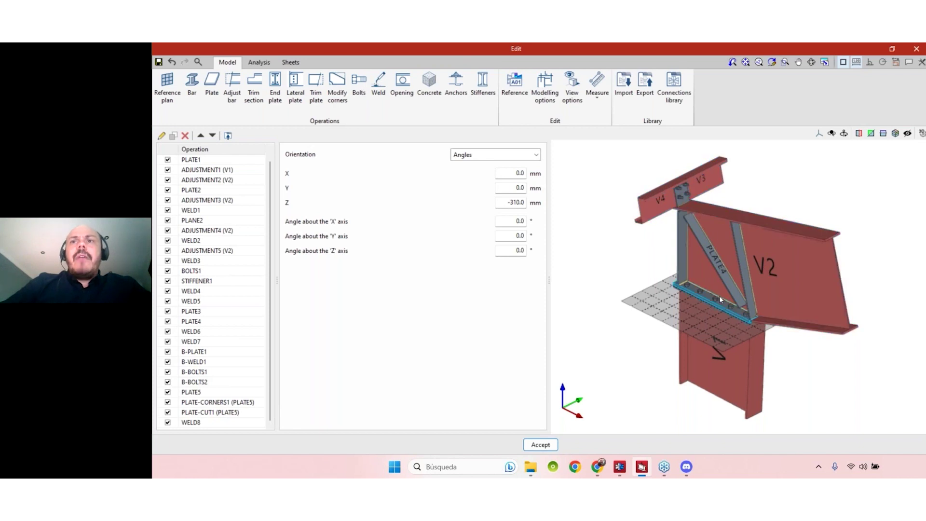
mouse_move(837, 354)
middle_down()
mouse_move(841, 339)
mouse_move(835, 355)
mouse_move(825, 354)
middle_up()
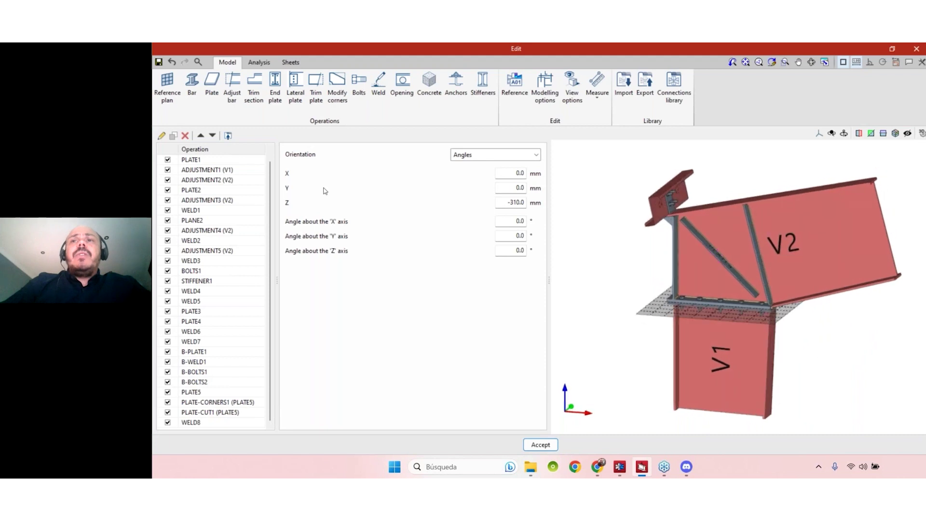
- Deactivate all modelling operations of the eave joint and inspect the bare V1 and V2 bars
click(168, 150)
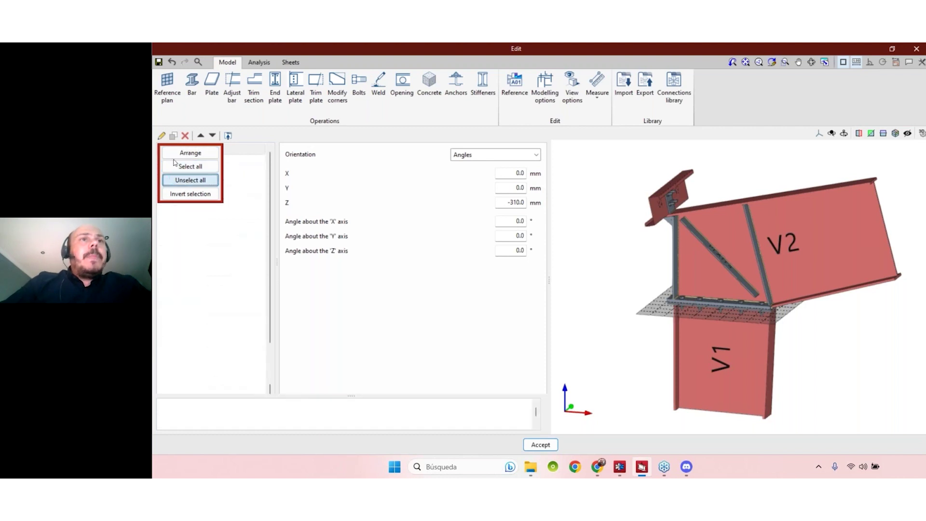
click(189, 180)
mouse_move(805, 329)
middle_down()
mouse_move(796, 324)
mouse_move(835, 341)
mouse_move(812, 355)
mouse_move(815, 337)
middle_up()
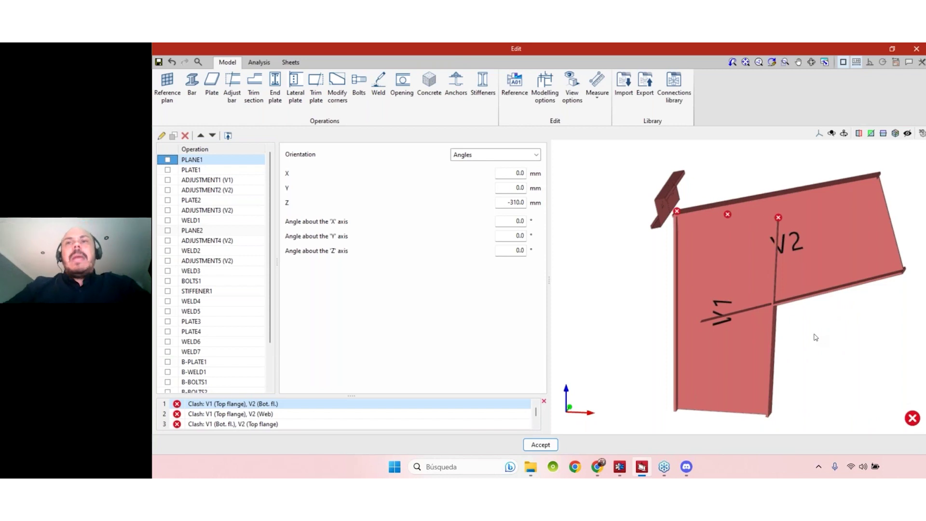
middle_drag(785, 340, 822, 349)
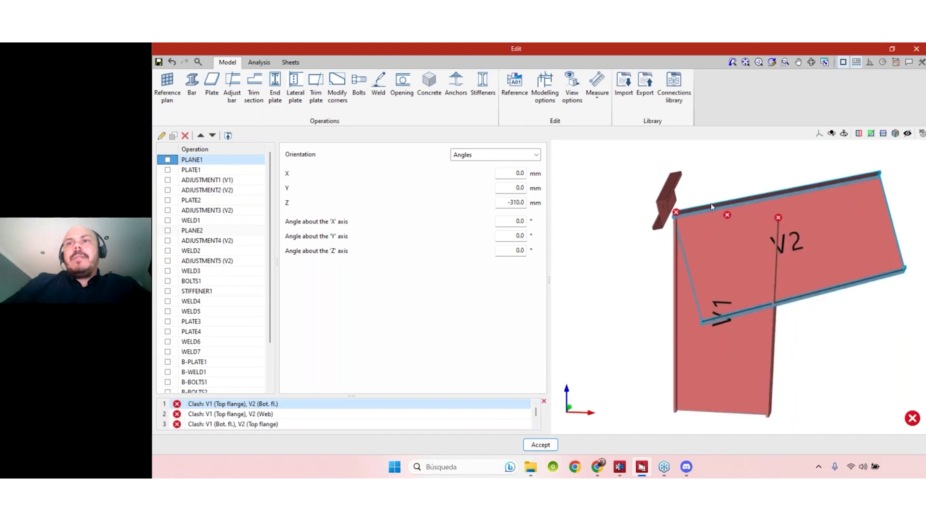
mouse_move(849, 384)
middle_down()
mouse_move(829, 341)
mouse_move(846, 372)
middle_up()
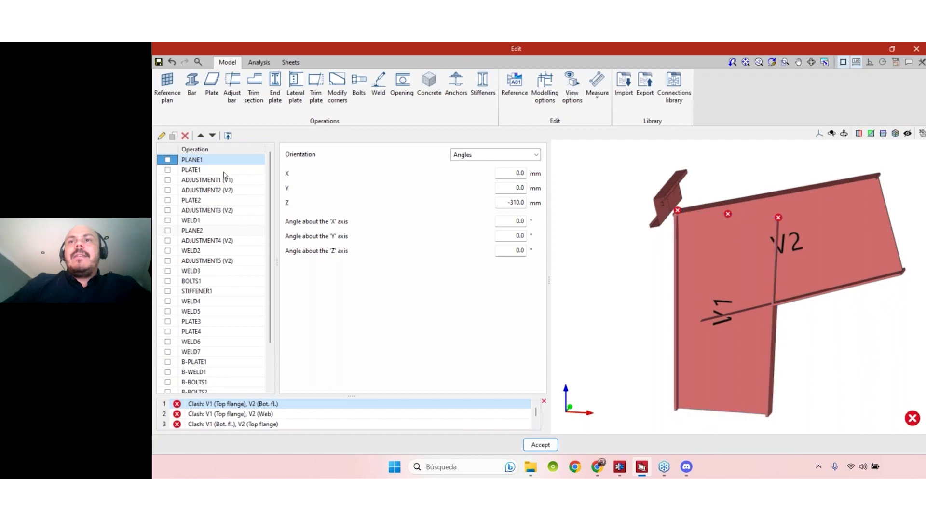
- Reactivate the joint operations PLANE1, PLATE1, ADJUSTMENT1 (V1), ADJUSTMENT2 (V2), PLATE2 and ADJUSTMENT3 (V2) one by one
click(168, 159)
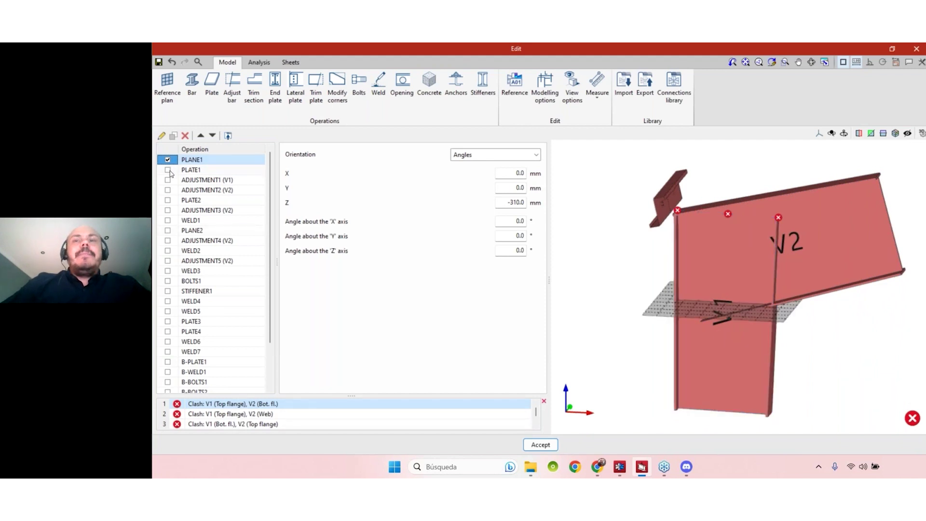
click(167, 169)
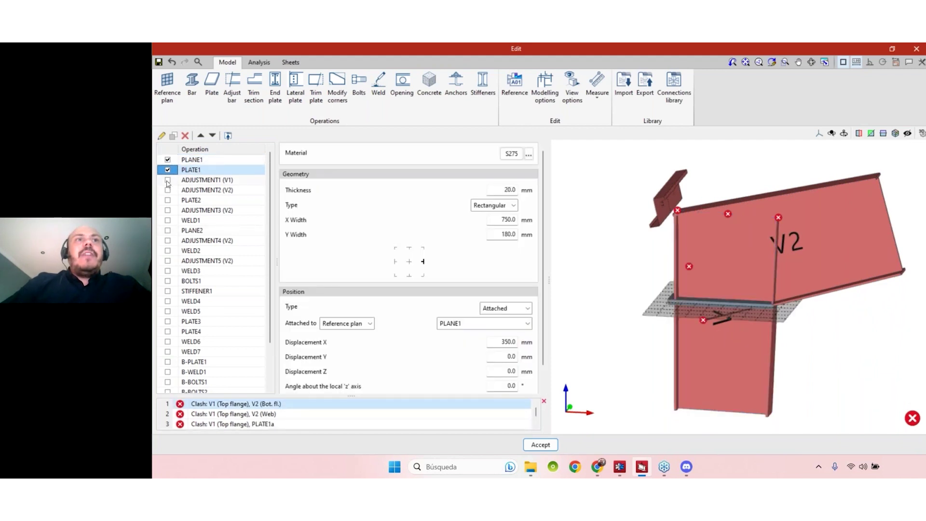
click(168, 180)
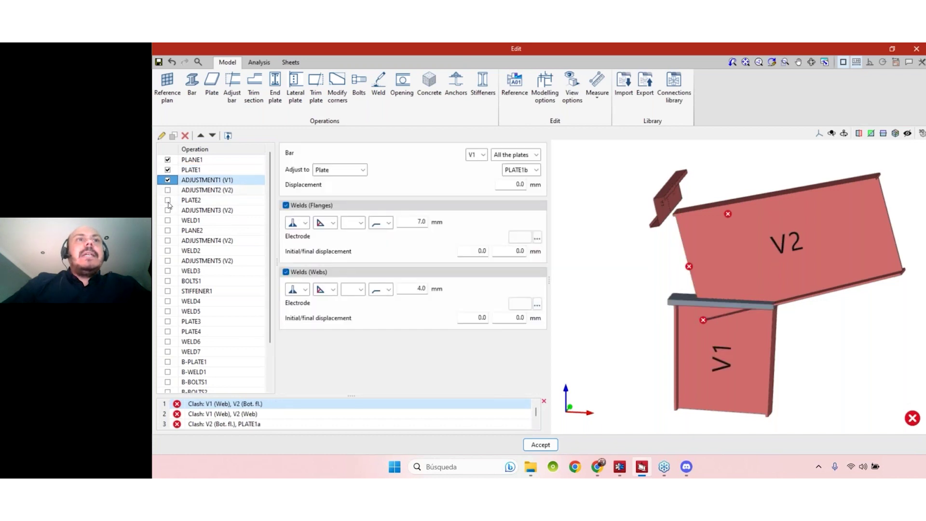
click(168, 190)
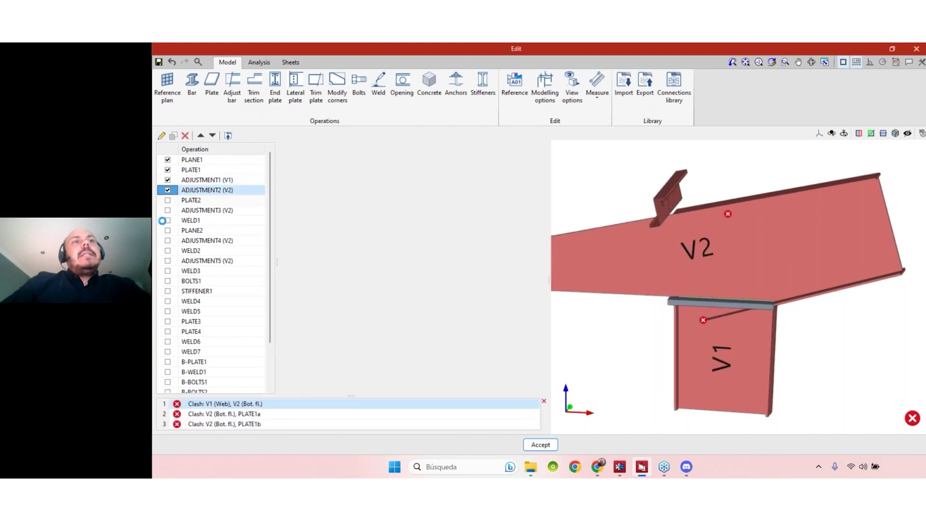
click(168, 200)
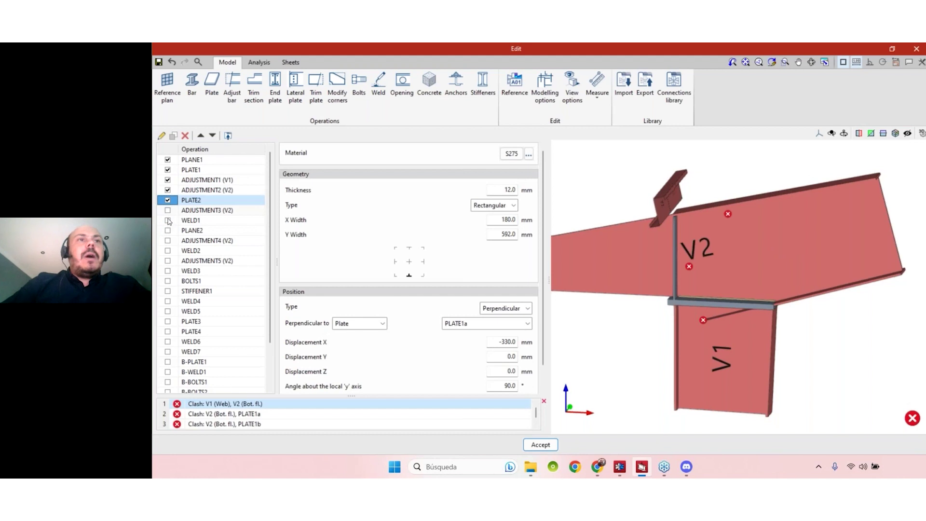
click(168, 210)
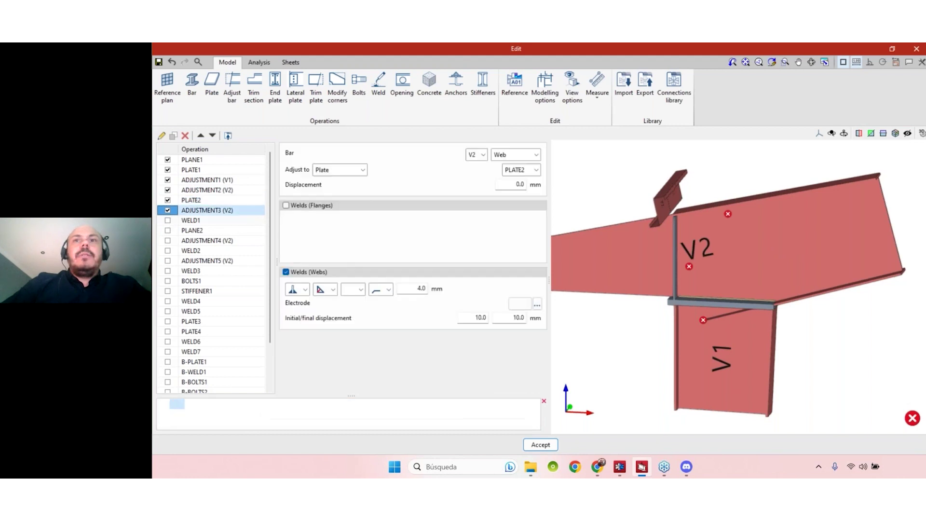
- Deactivate ADJUSTMENT3 (V2), PLATE2, ADJUSTMENT2 (V2) and ADJUSTMENT1 (V1), leaving only PLANE1 and PLATE1 active
click(167, 211)
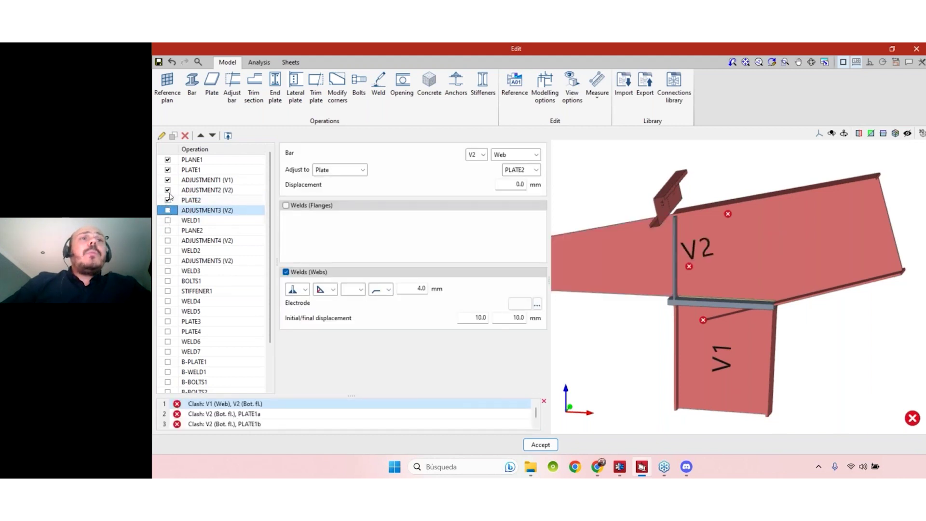
click(167, 190)
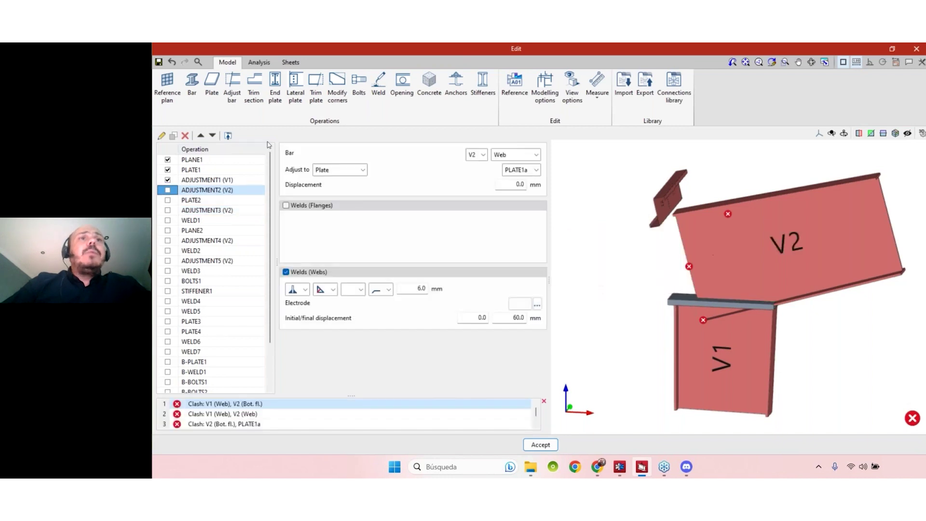
click(168, 181)
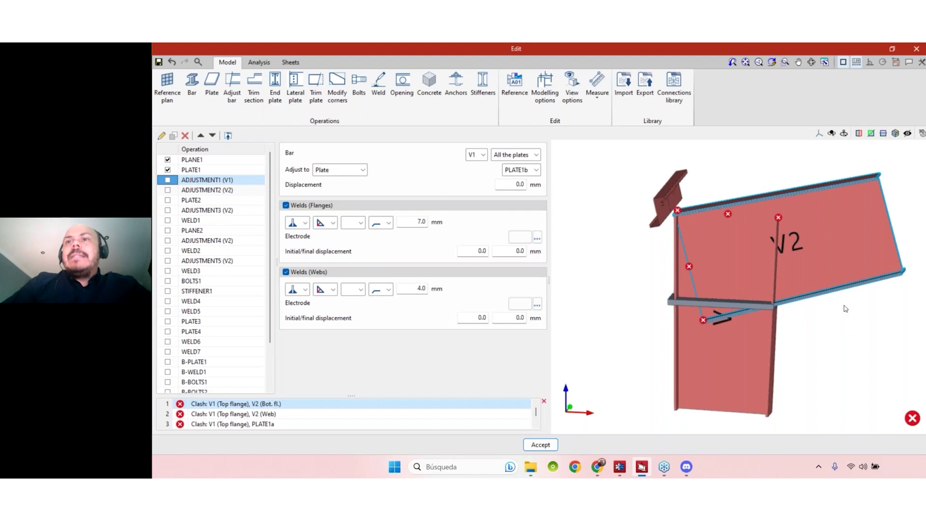
- Deactivate PLATE1 and inspect the orientation settings of reference plan PLANE1 at the eave joint
scroll(847, 289, up, 1)
scroll(826, 278, up, 2)
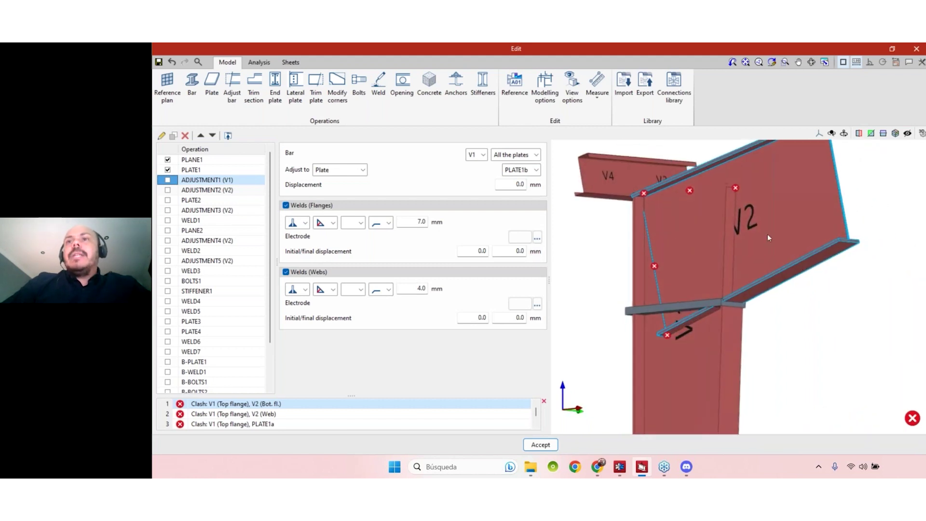
middle_drag(768, 233, 672, 193)
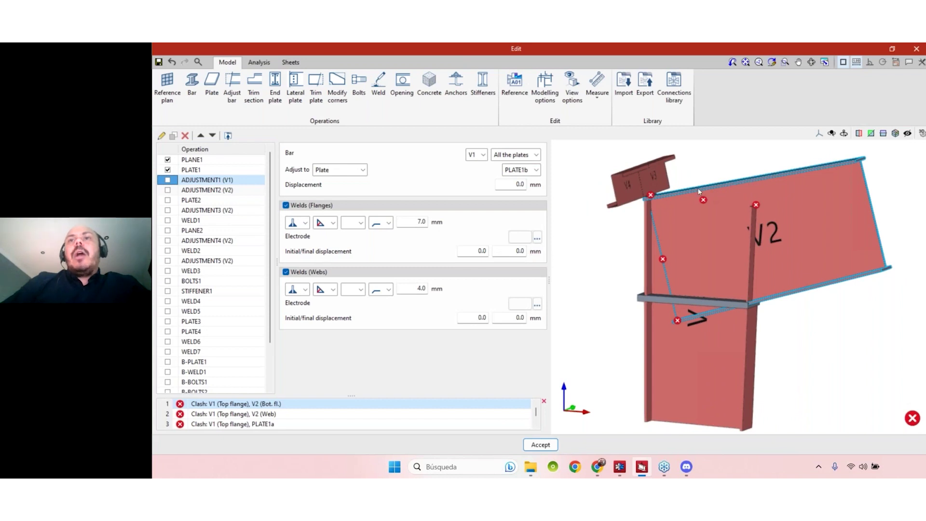
middle_drag(804, 332, 819, 329)
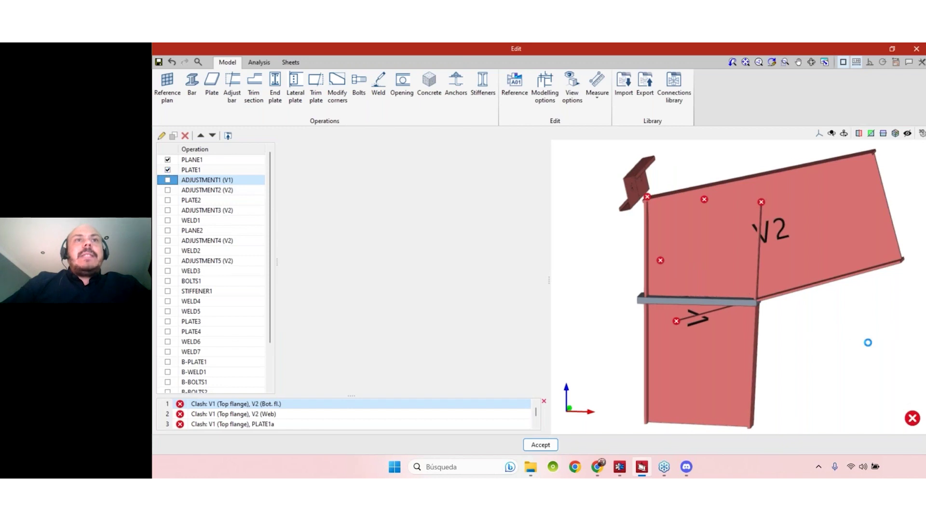
key(Up)
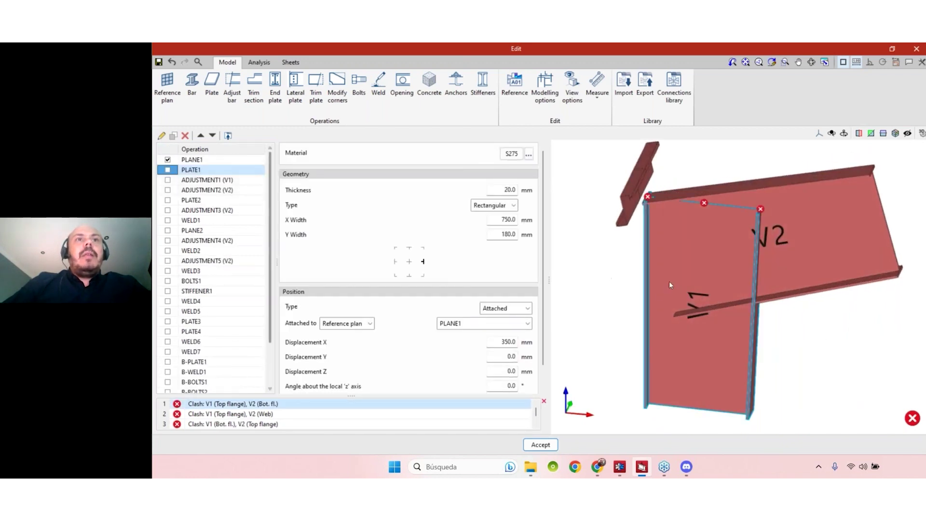
click(191, 159)
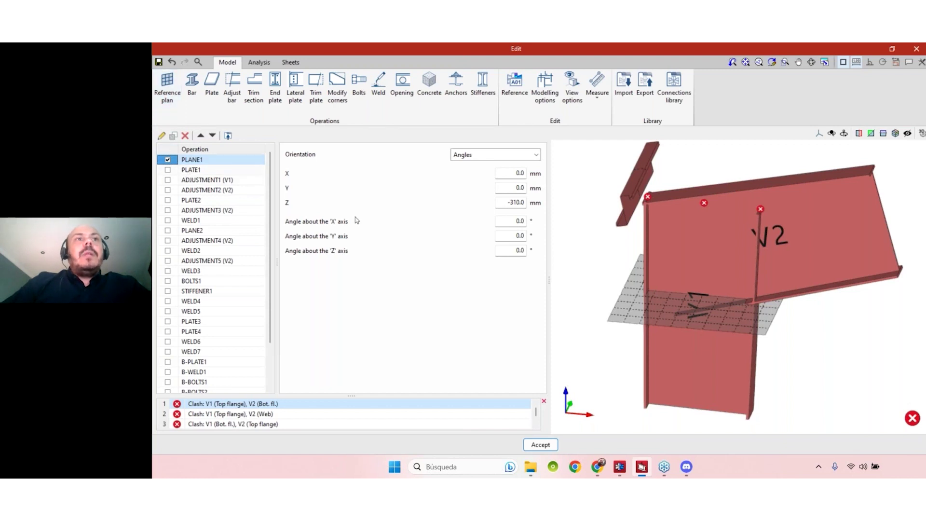
- Reactivate PLATE1 and examine its geometry and its attachment to PLANE1
key(Down)
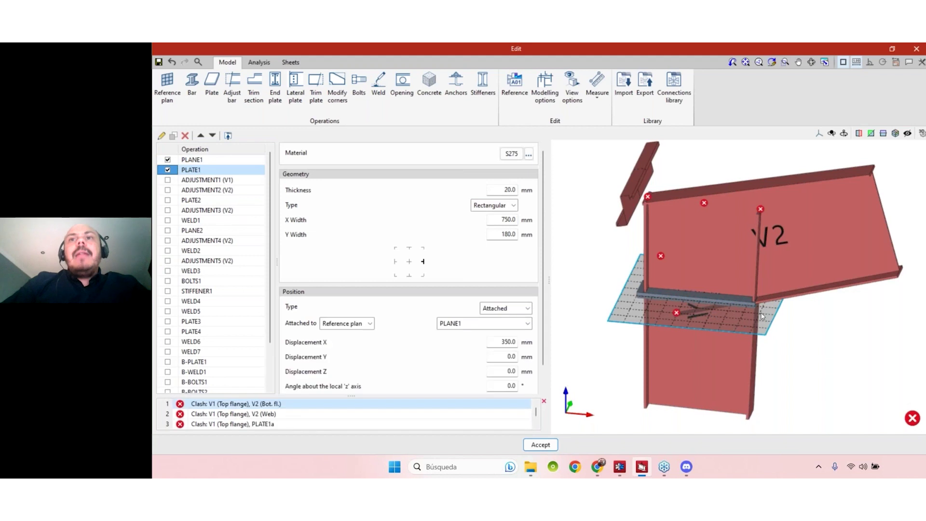
mouse_move(803, 319)
shift+middle_down()
mouse_move(783, 306)
mouse_move(699, 299)
shift+middle_up()
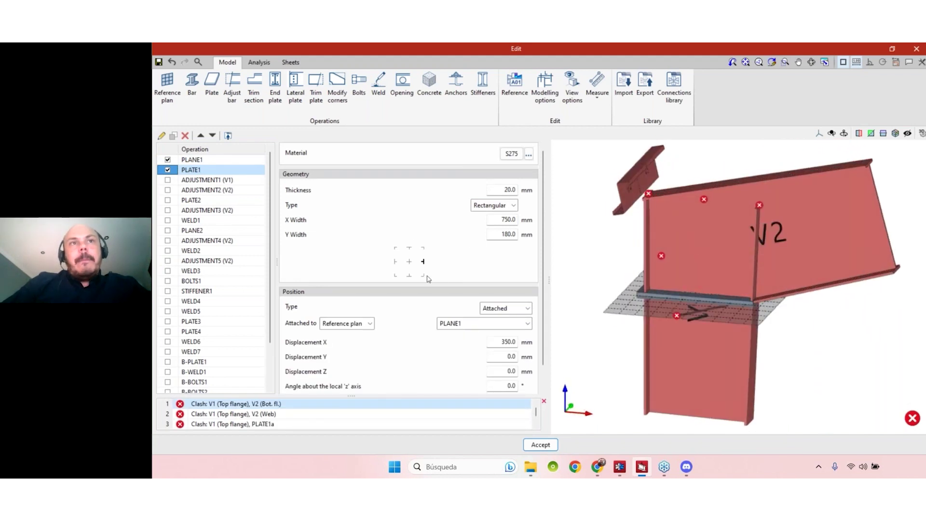
shift+middle_drag(832, 357, 714, 314)
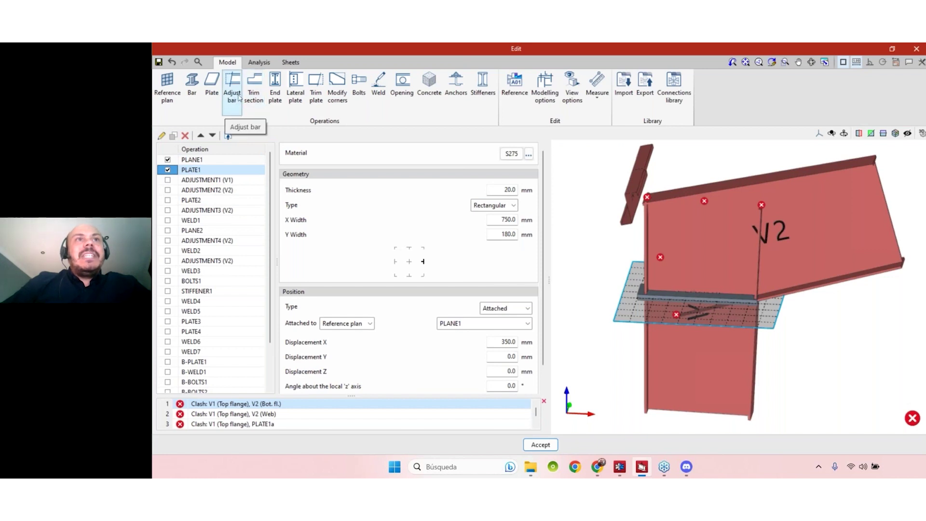
- Toggle ADJUSTMENT1 (V1) to compare the column with and without the cut at PLATE1b, leaving the operation active
click(193, 180)
click(167, 180)
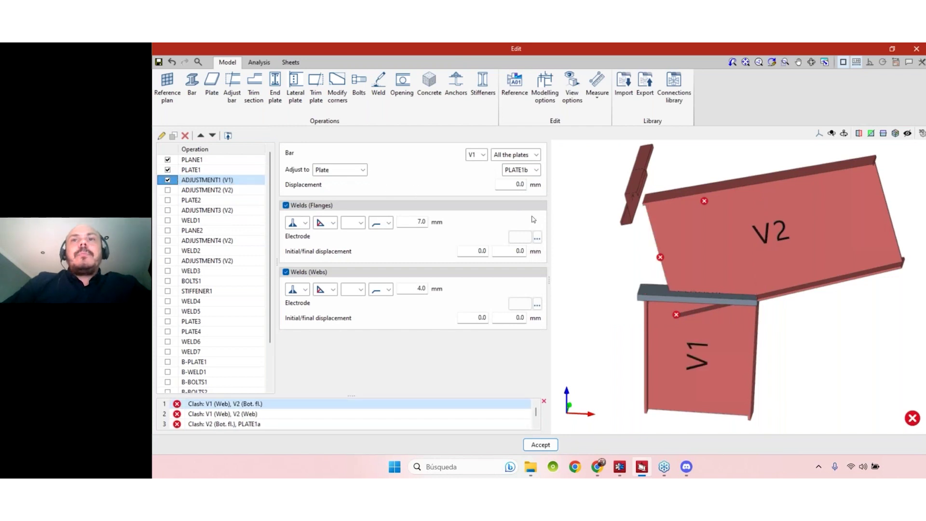
click(168, 181)
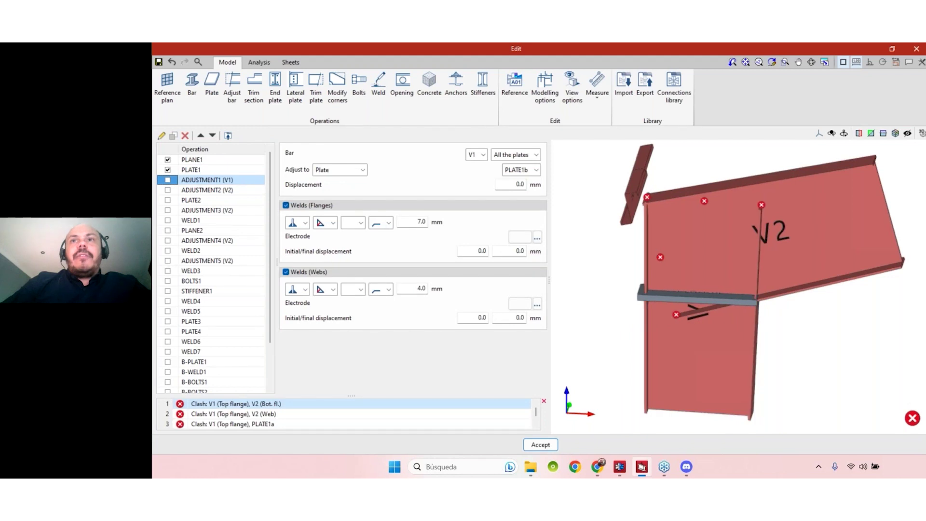
click(168, 180)
click(168, 180)
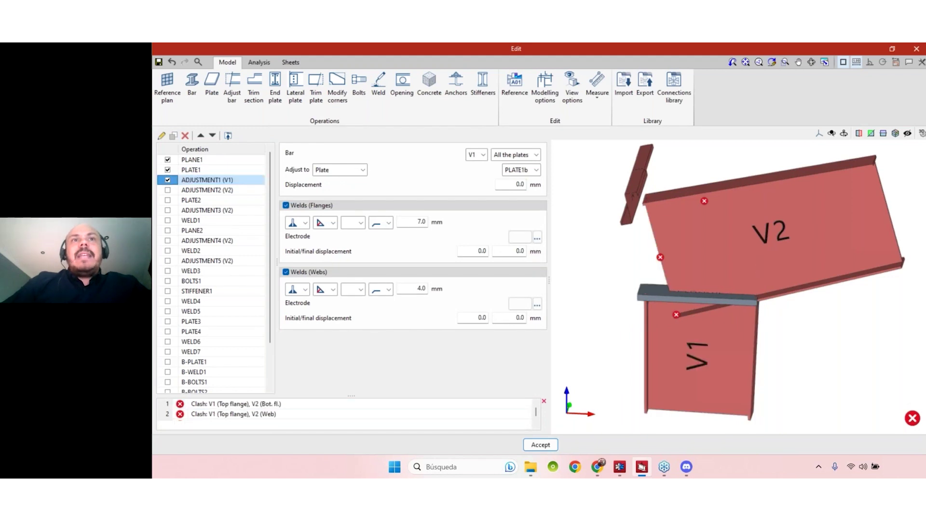
click(168, 180)
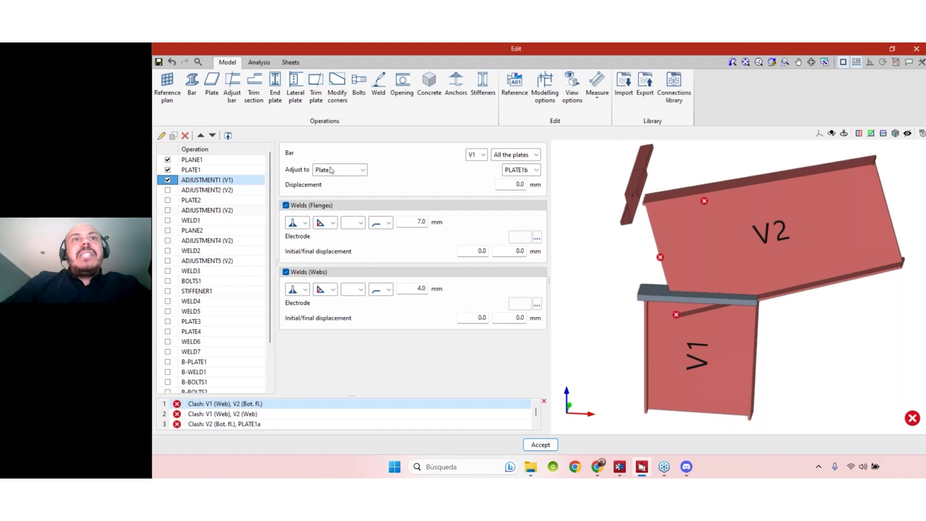
scroll(526, 172, down, 1)
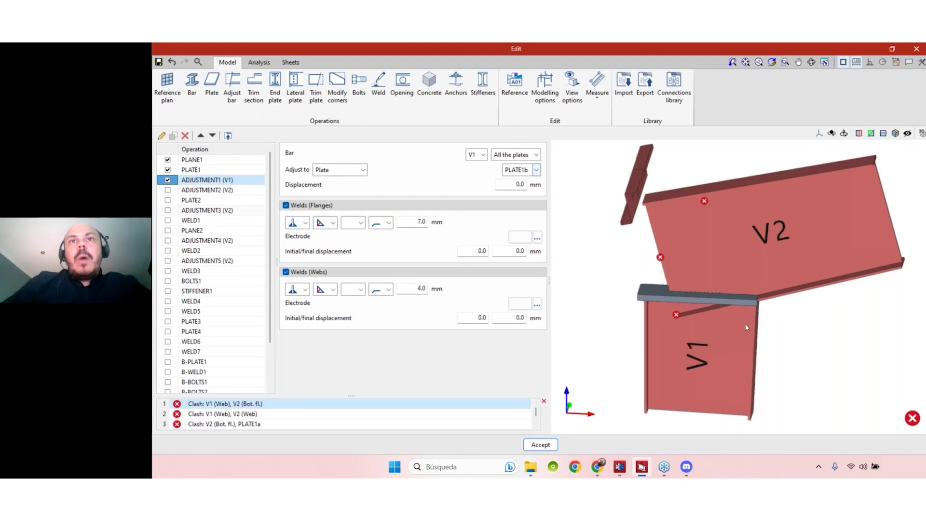
middle_drag(753, 311, 716, 335)
scroll(687, 295, up, 6)
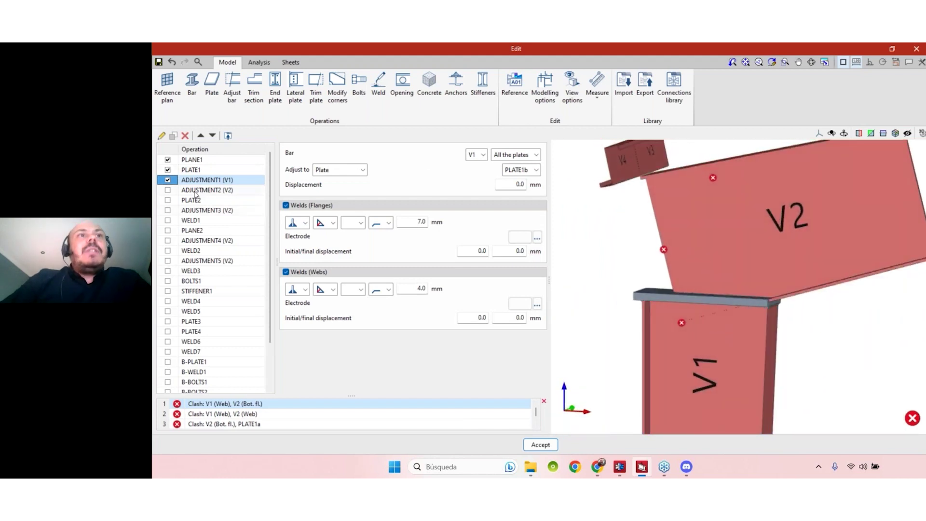
- Activate ADJUSTMENT2 (V2), keep Web as the adjusted part of V2, and inspect the beam web at PLATE1a
click(167, 190)
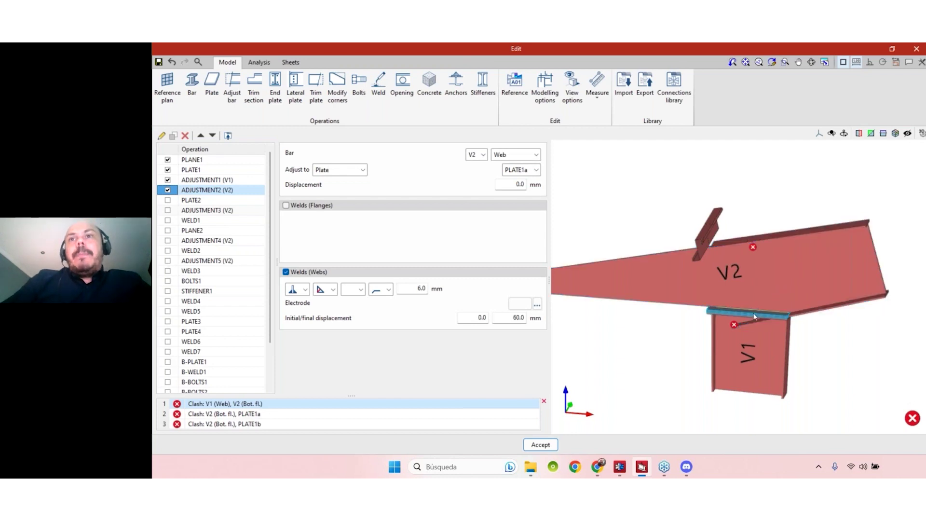
click(536, 154)
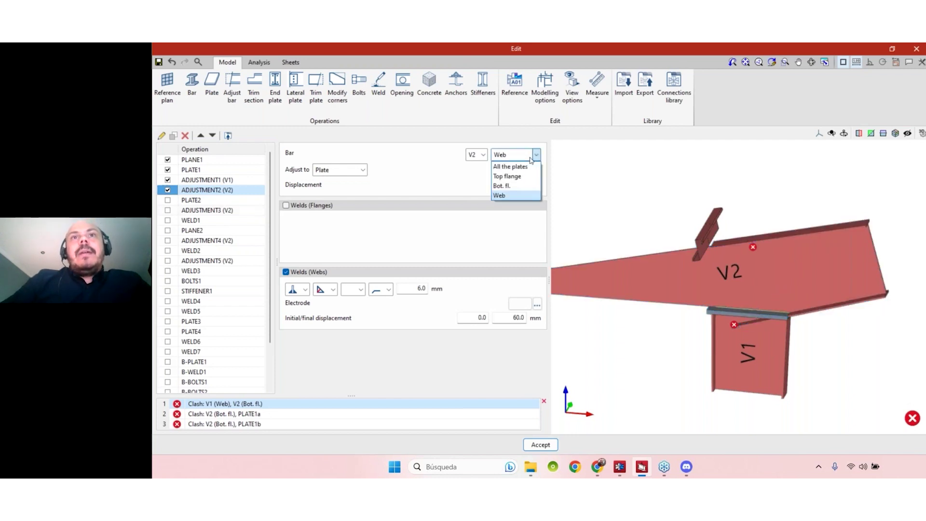
click(502, 196)
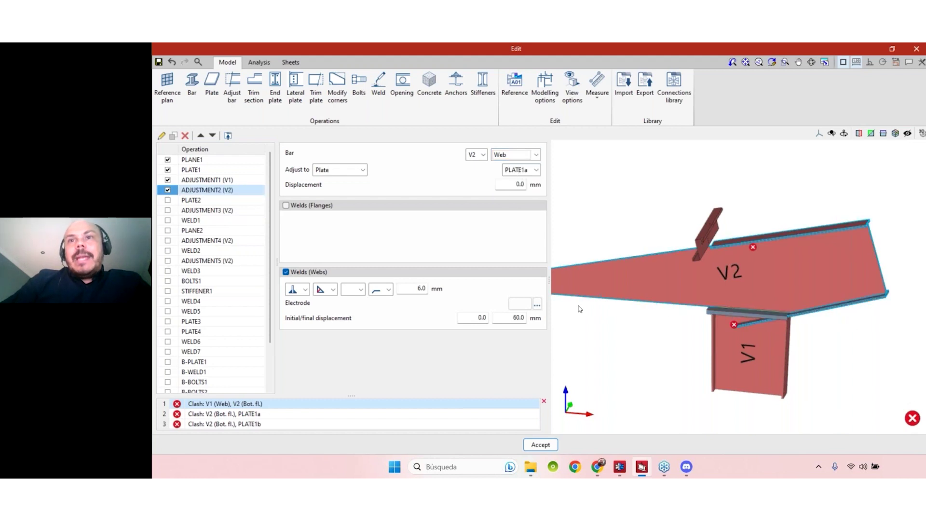
middle_drag(668, 320, 652, 334)
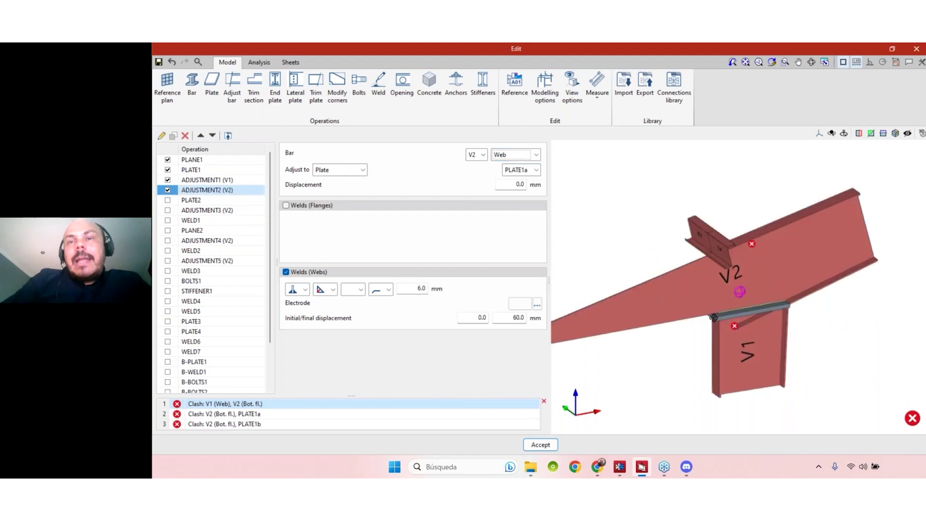
scroll(652, 334, up, 2)
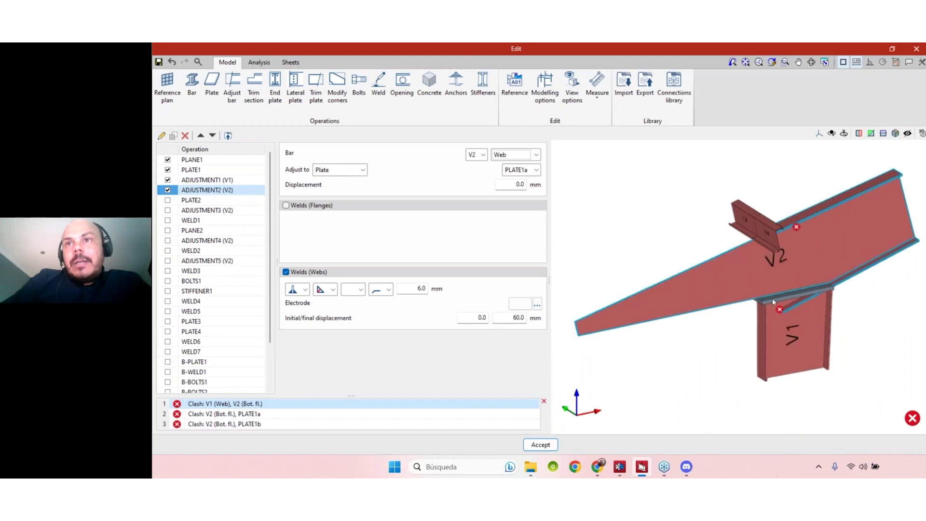
scroll(772, 298, up, 3)
middle_drag(785, 294, 722, 291)
scroll(722, 291, down, 1)
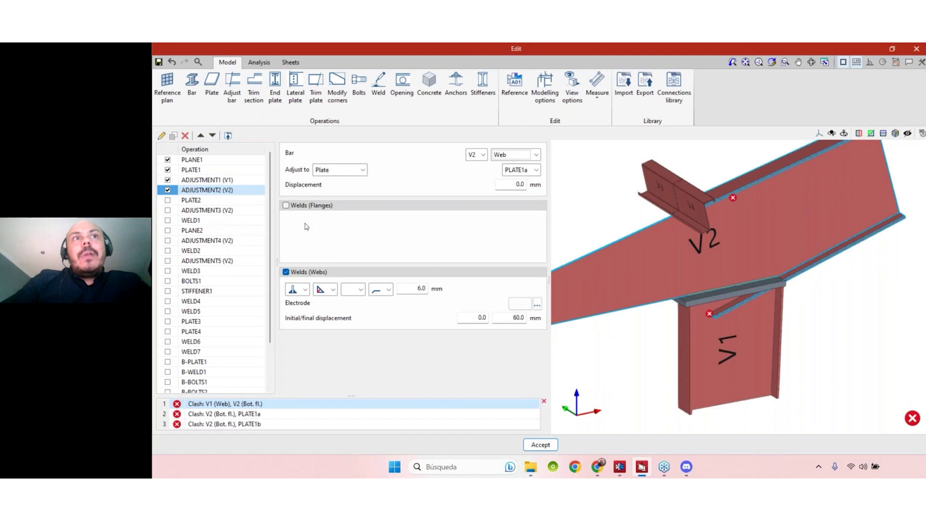
- Compare the bar, plate and weld settings of ADJUSTMENT1 (V1) with those of ADJUSTMENT2 (V2)
click(240, 180)
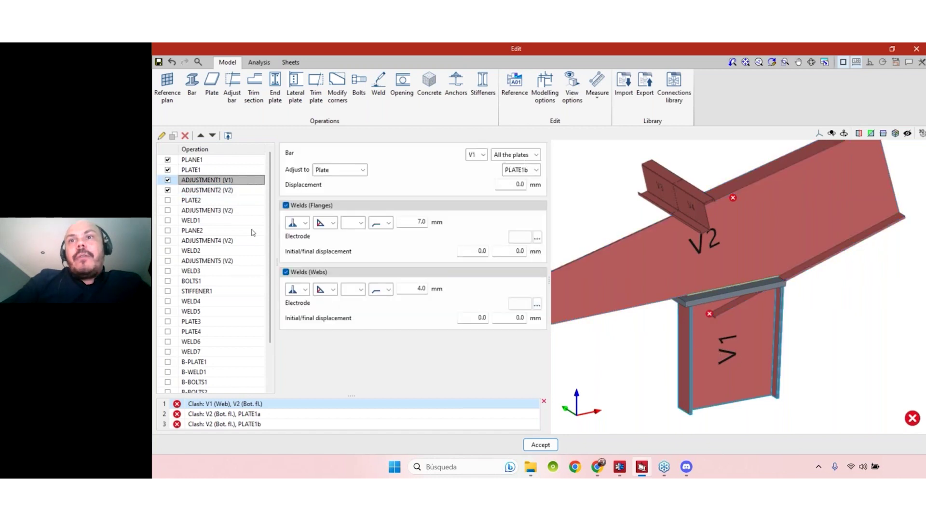
click(217, 191)
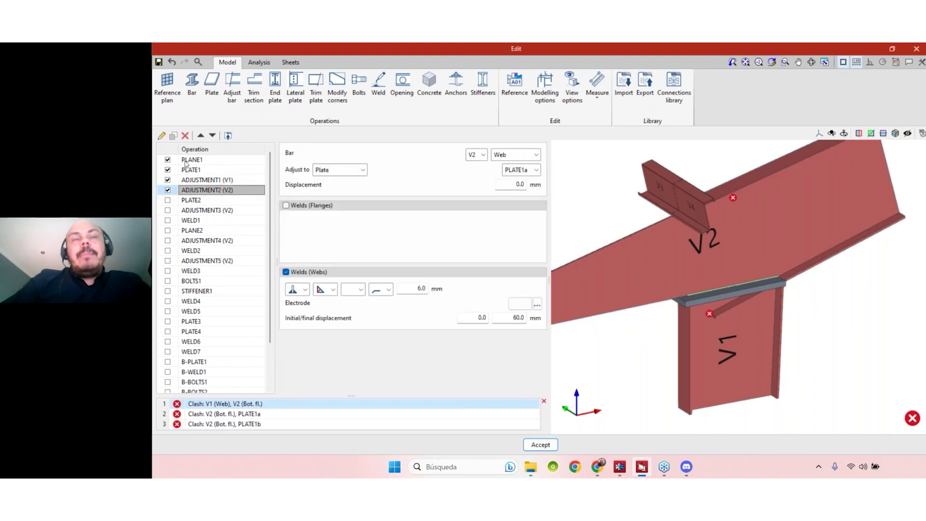
mouse_move(772, 359)
middle_down()
mouse_move(812, 361)
mouse_move(773, 356)
mouse_move(661, 232)
middle_up()
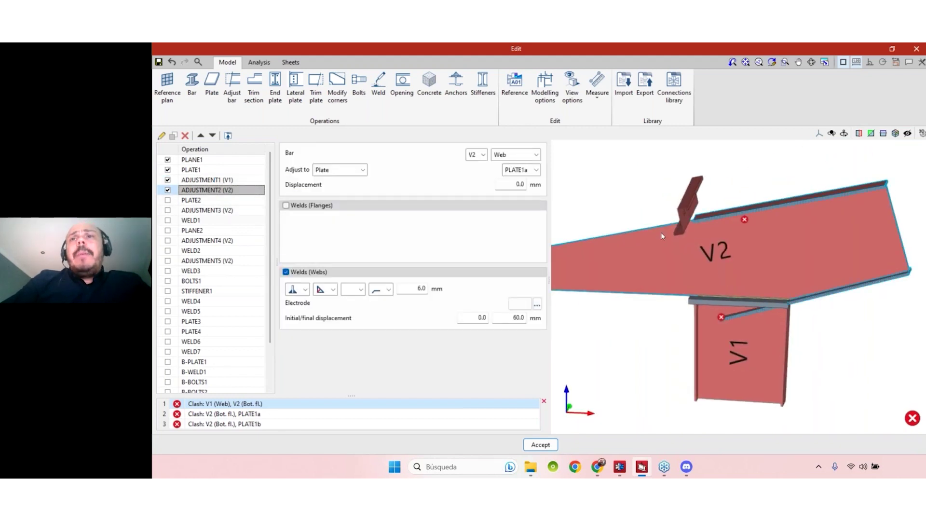
- Activate PLATE2 and ADJUSTMENT3 (V2), and examine the V2 web where it is adjusted to PLATE2
click(168, 200)
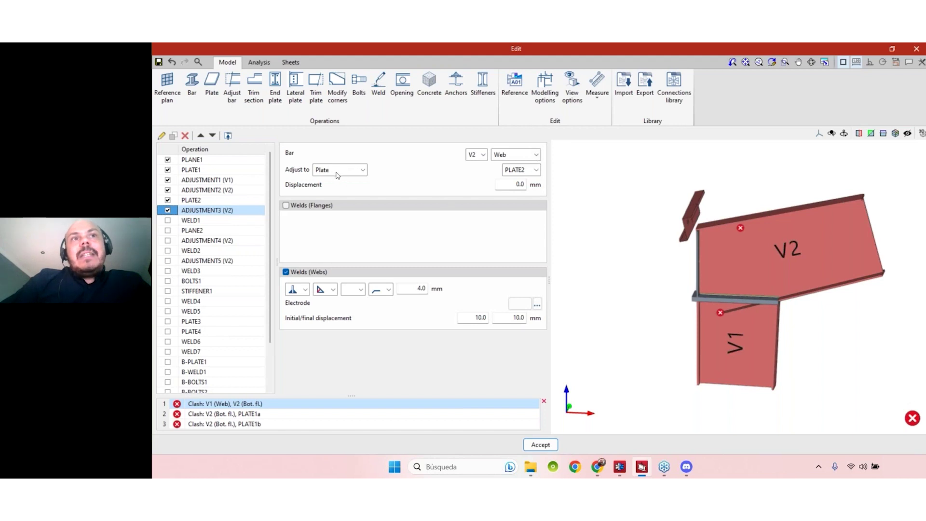
right_drag(769, 328, 746, 327)
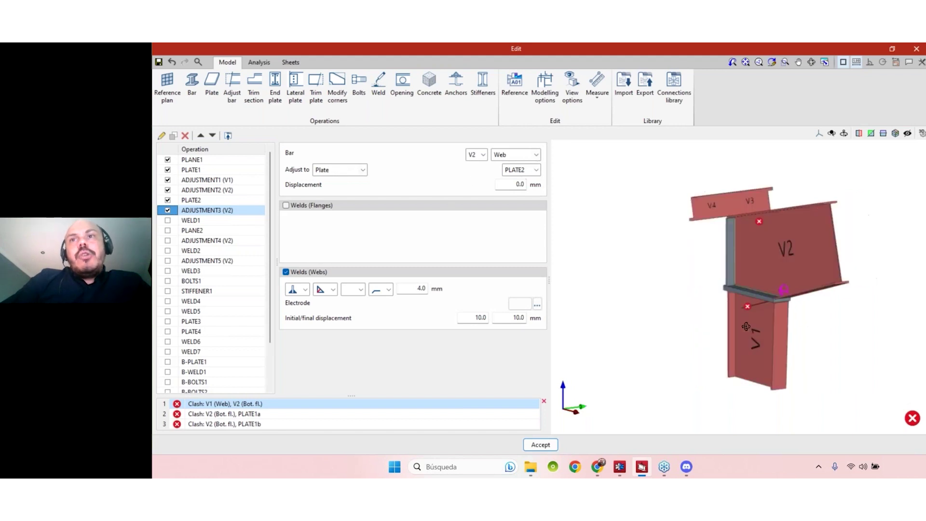
scroll(727, 261, up, 5)
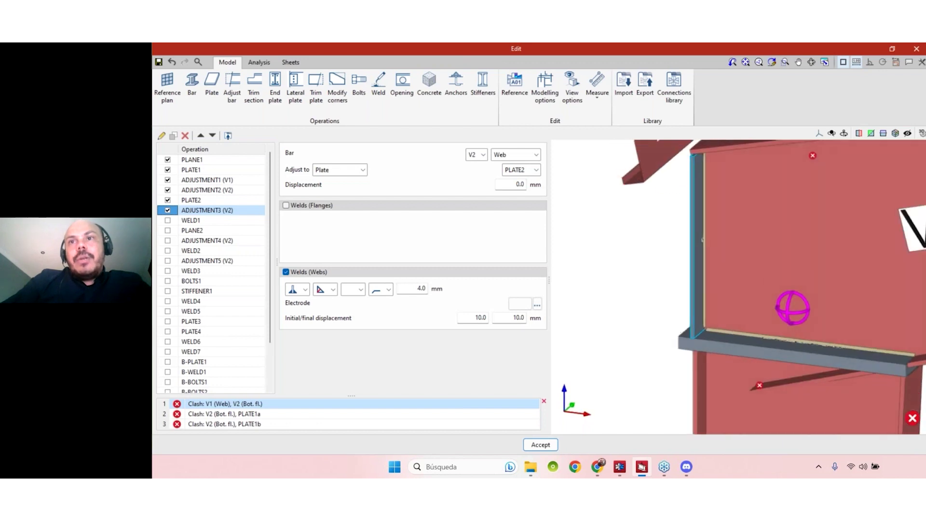
scroll(792, 307, down, 3)
right_drag(688, 291, 665, 267)
scroll(809, 361, down, 1)
scroll(809, 361, down, 1)
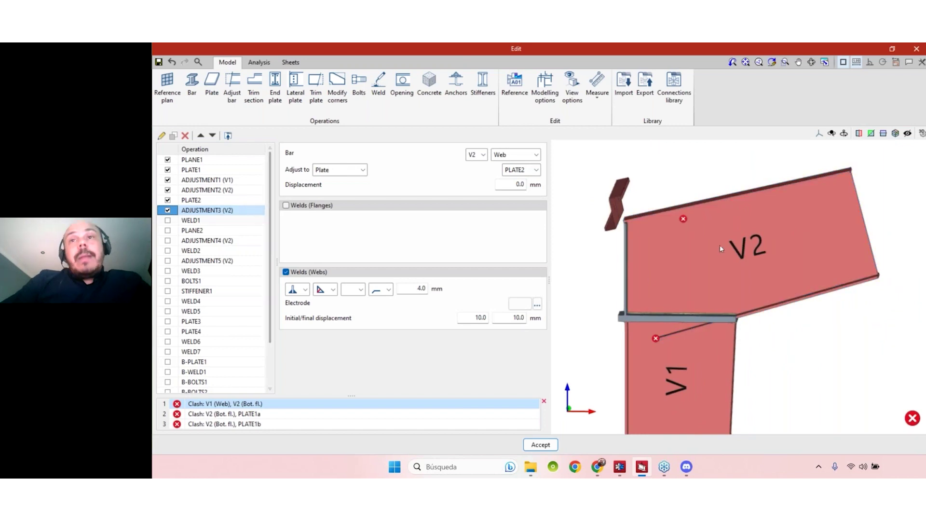
middle_drag(783, 287, 692, 242)
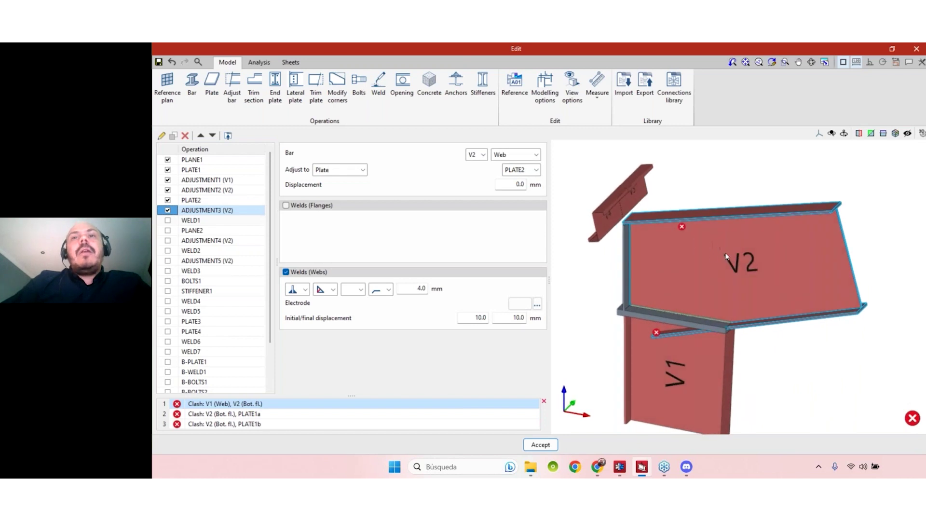
middle_drag(728, 276, 719, 244)
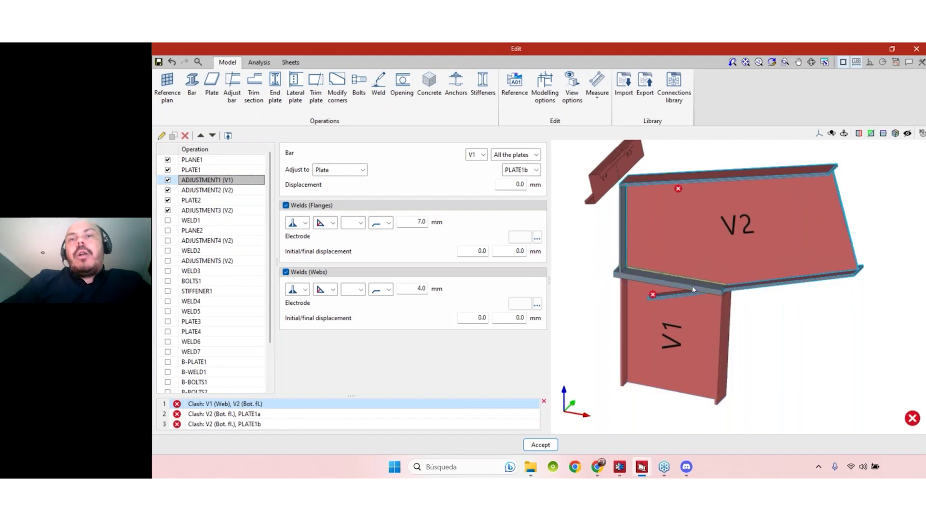
- Review the ADJUSTMENT2 (V2) settings and examine the V2 bottom flange where it runs into column V1
click(208, 194)
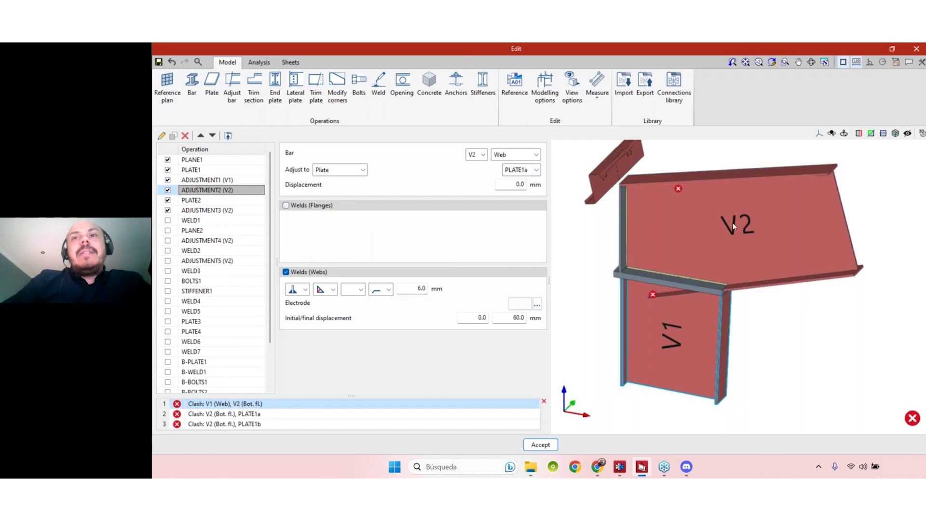
mouse_move(794, 348)
middle_down()
mouse_move(821, 327)
mouse_move(724, 277)
middle_up()
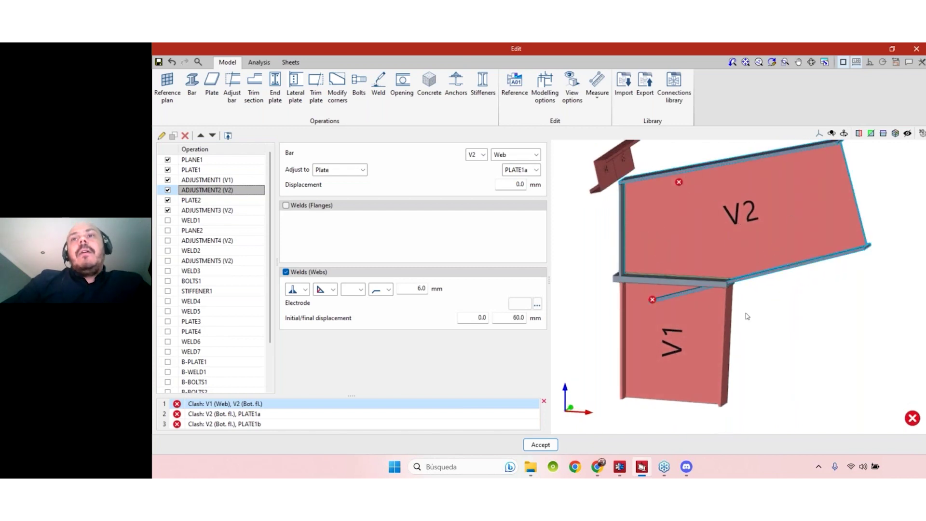
mouse_move(787, 308)
middle_down()
mouse_move(796, 310)
mouse_move(702, 203)
mouse_move(680, 291)
middle_up()
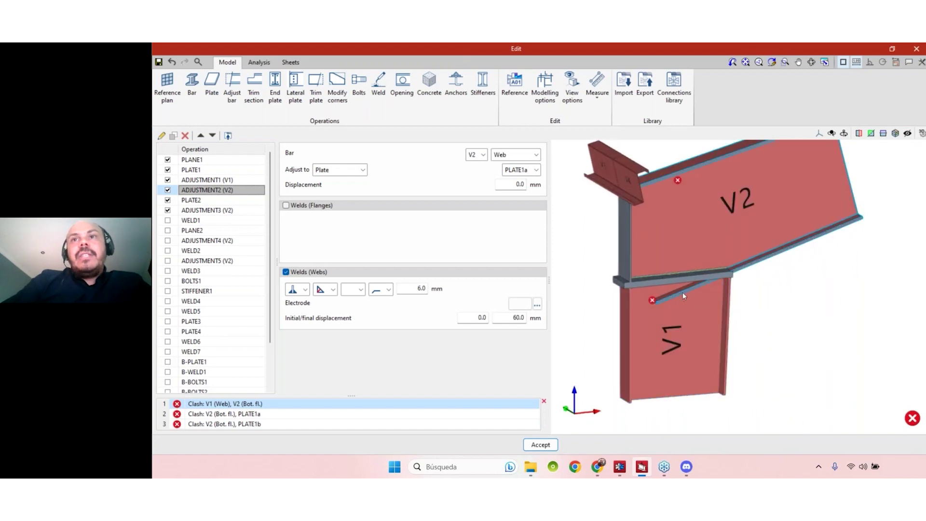
- Activate WELD1, PLANE2 and ADJUSTMENT4 (V2), and inspect the V2 bottom flange adjusted to the reference plan
click(168, 221)
click(168, 231)
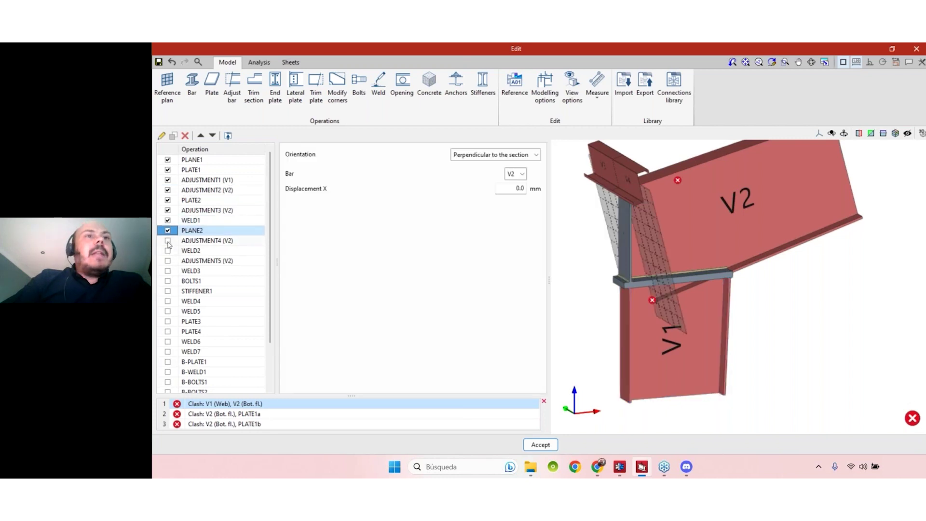
click(169, 241)
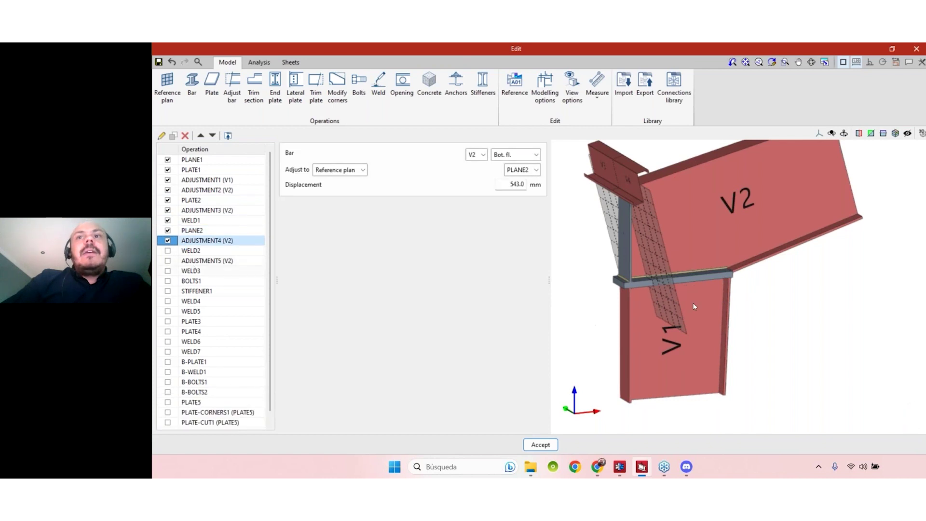
middle_drag(744, 308, 760, 328)
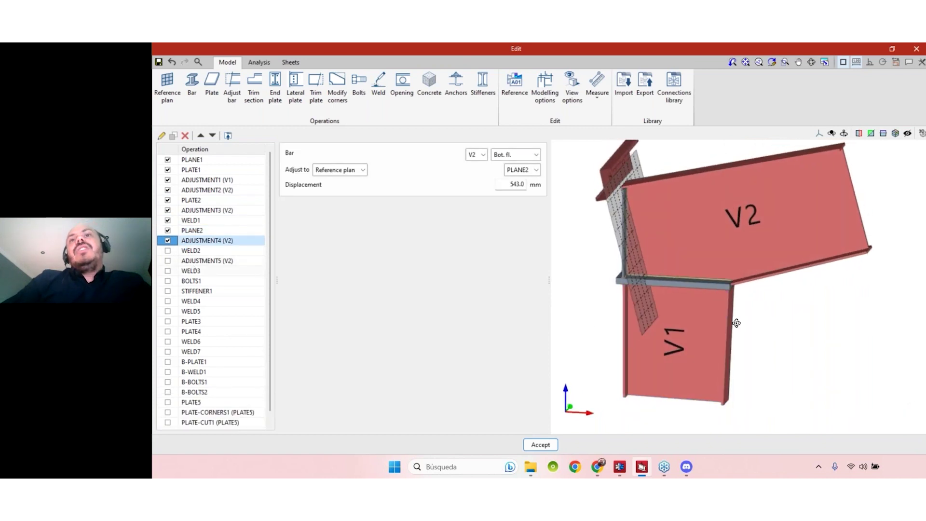
- Activate all remaining operations of the joint and inspect the complete model, including the stiffening plates and the bolted purlin connection
scroll(175, 150, down, 1)
scroll(176, 143, up, 1)
right_click(177, 145)
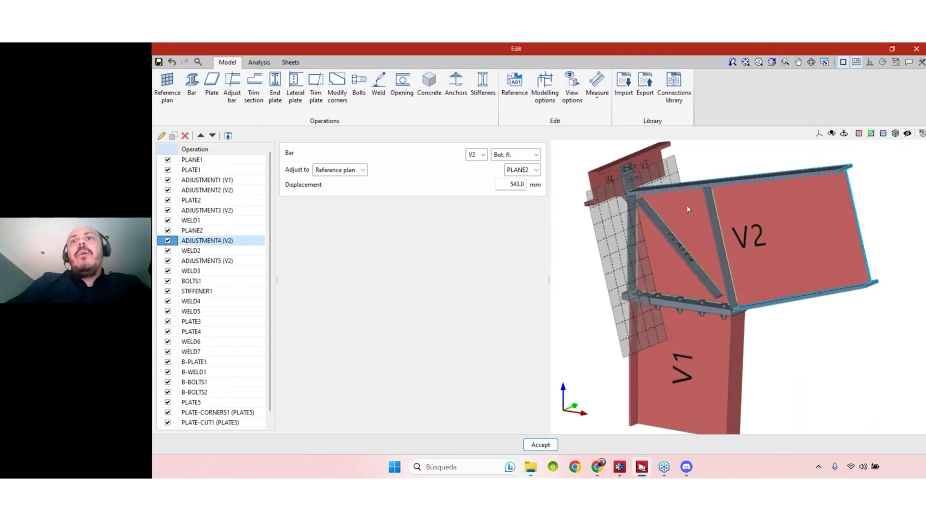
scroll(631, 171, up, 6)
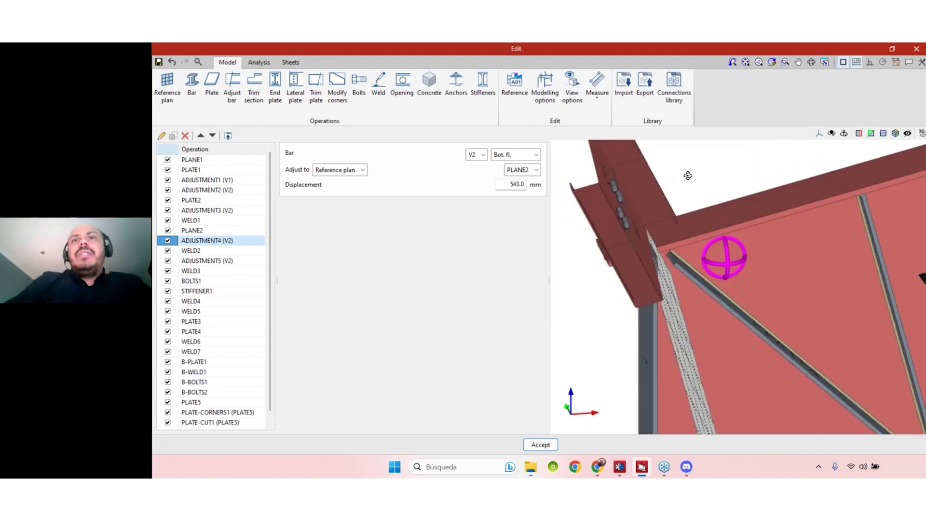
scroll(635, 198, down, 5)
right_drag(650, 209, 667, 309)
scroll(666, 282, up, 2)
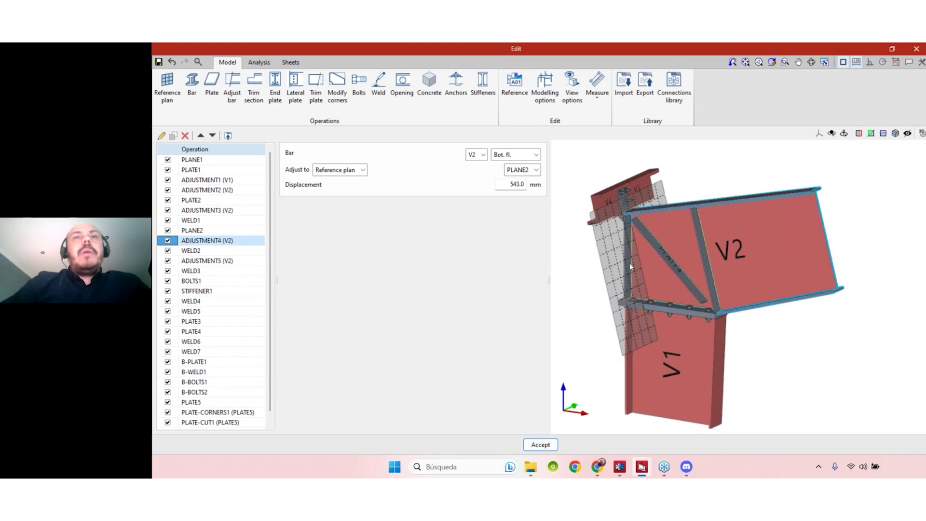
- Open the analysis view, enlarge its model area and run the Stress / Strain analysis of the joint
click(251, 65)
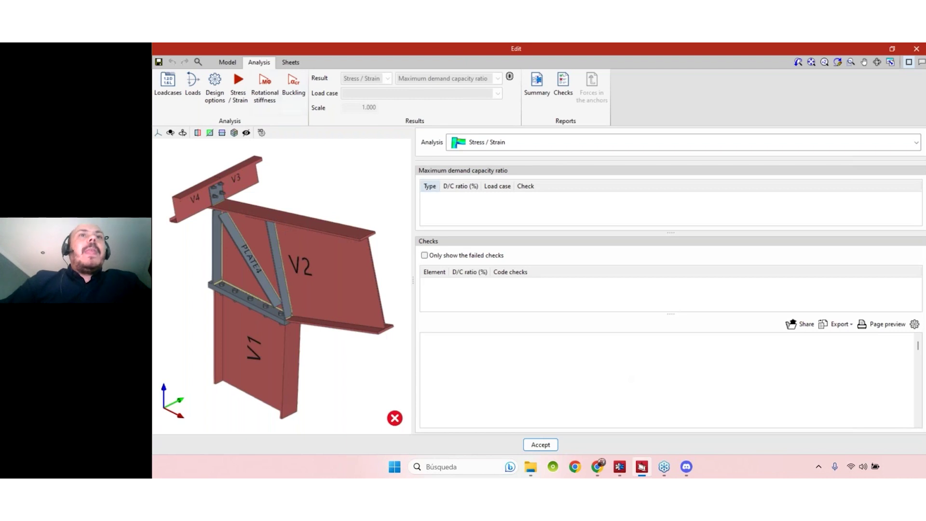
drag(413, 193, 475, 194)
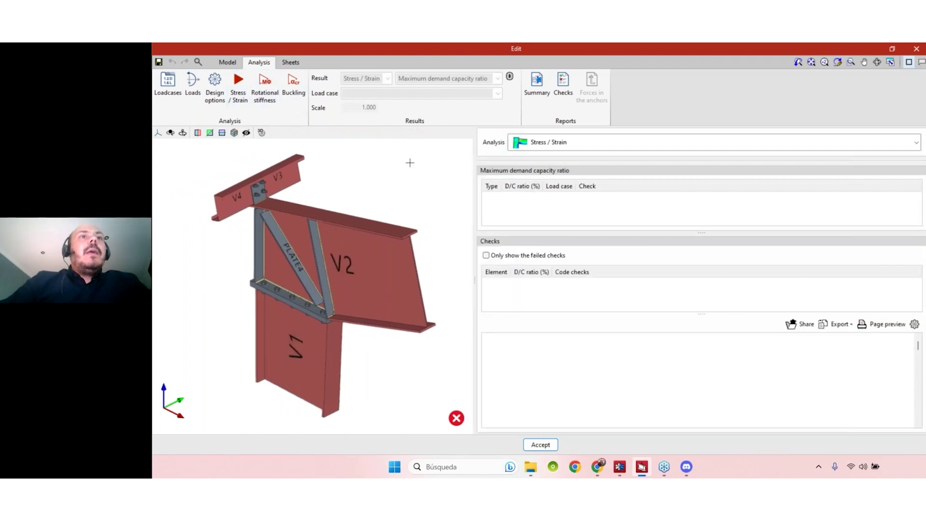
click(239, 87)
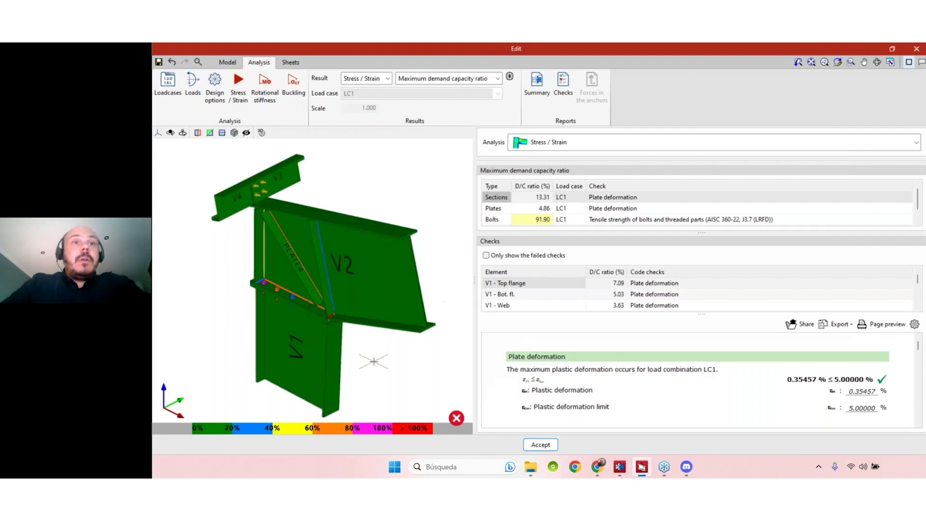
- Examine the maximum demand capacity ratio colours of the welds and bolts along the connection between V1 and V2
mouse_move(392, 359)
right_down()
mouse_move(356, 362)
mouse_move(314, 185)
right_up()
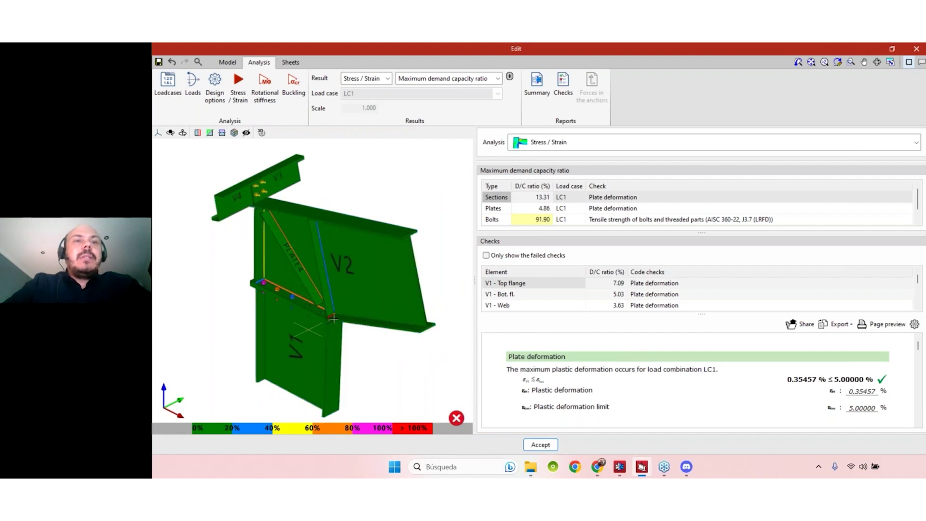
scroll(333, 319, up, 5)
scroll(343, 333, down, 5)
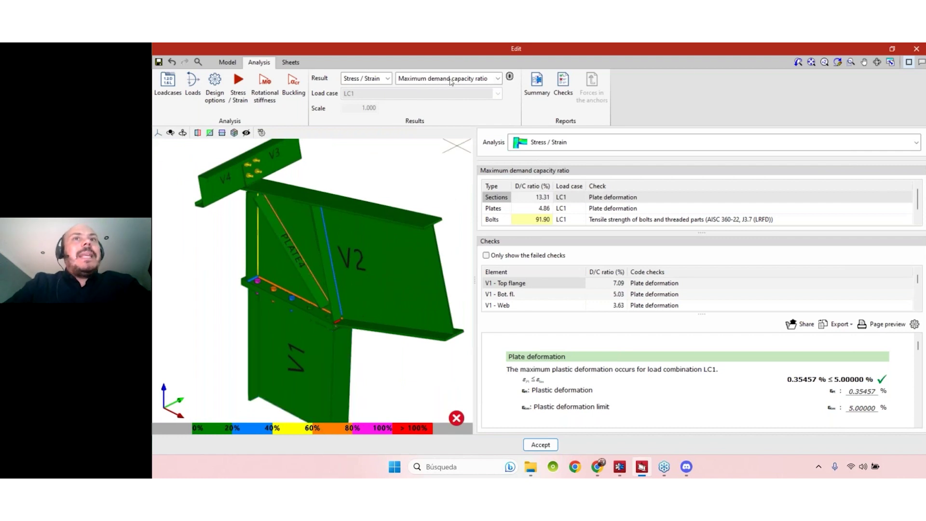
right_drag(365, 350, 372, 348)
scroll(344, 296, up, 5)
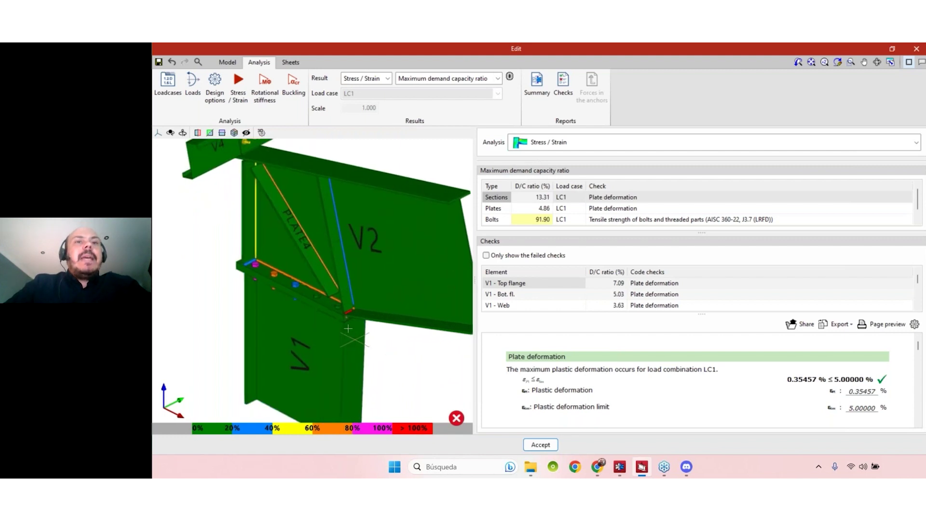
scroll(344, 296, down, 3)
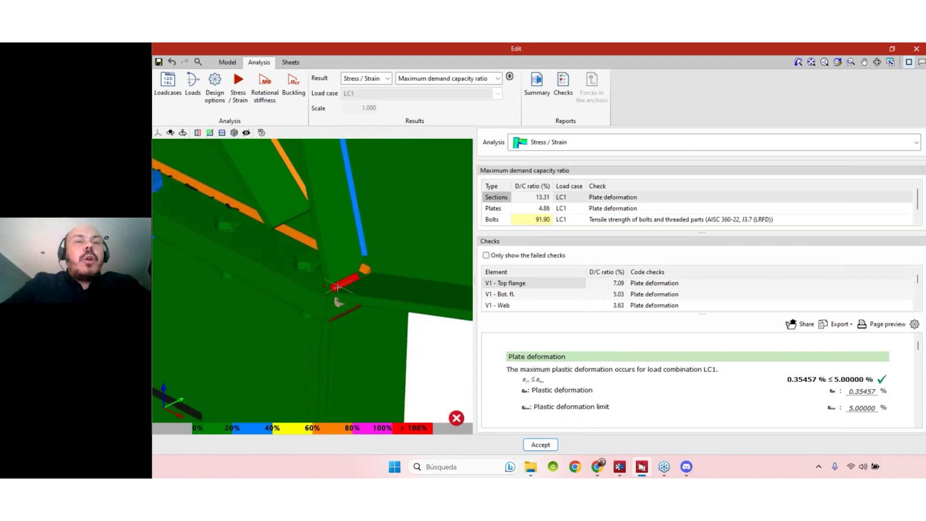
scroll(338, 298, down, 4)
scroll(364, 338, up, 4)
scroll(358, 317, up, 1)
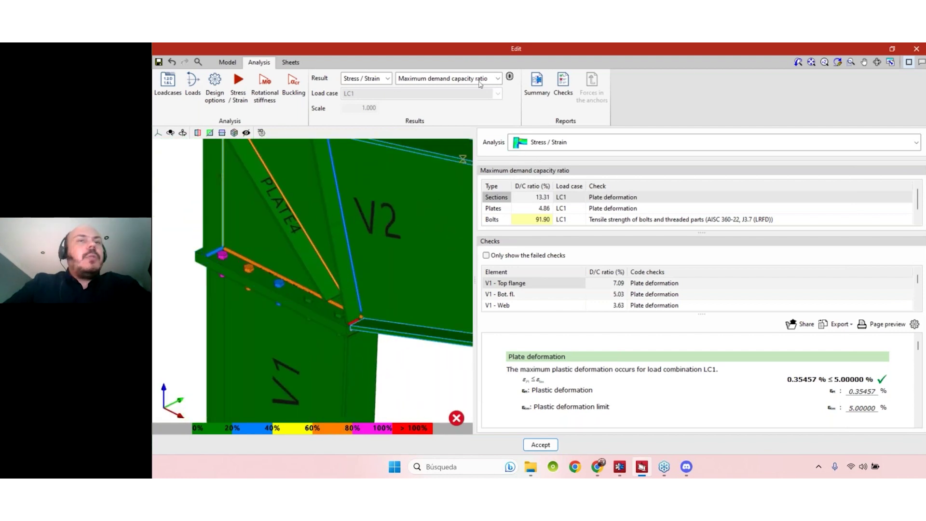
scroll(383, 299, down, 3)
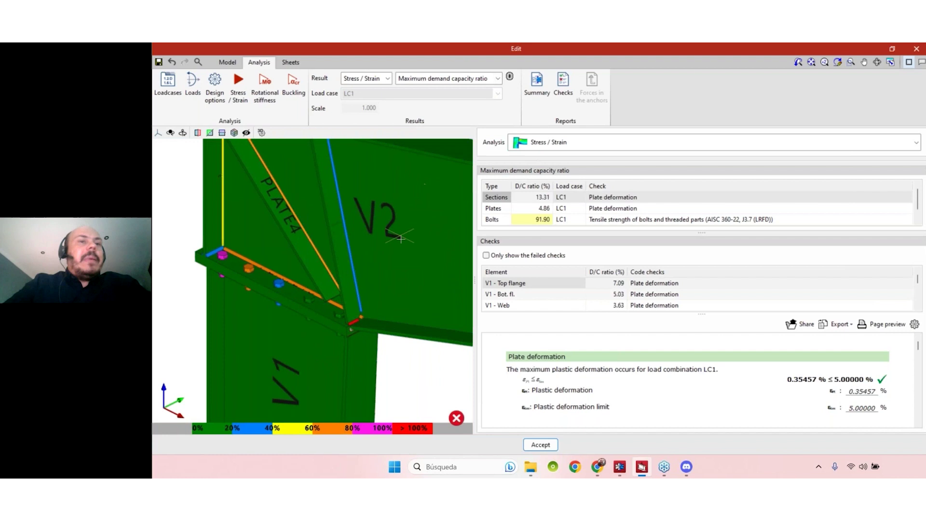
scroll(391, 235, up, 3)
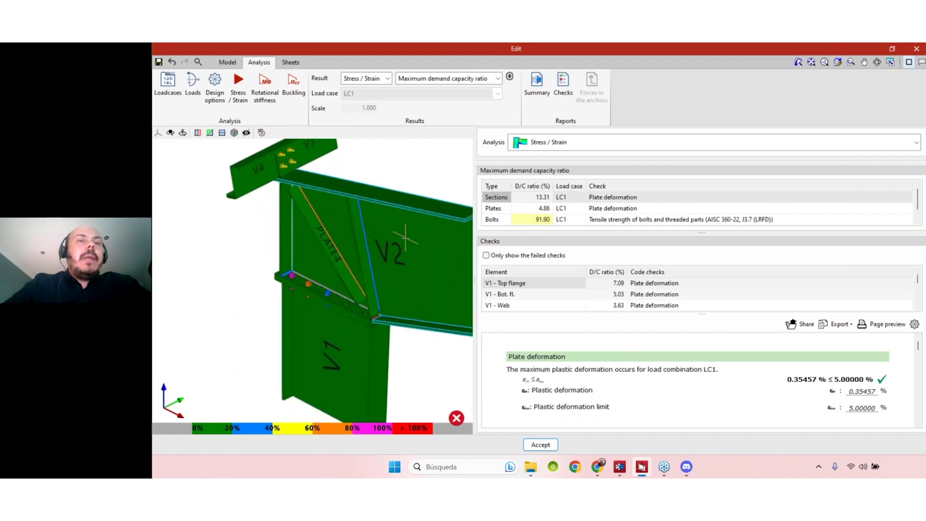
- Inspect up close the flange welds at the inner corner where the V2 bottom flange meets column V1
mouse_move(400, 265)
right_down()
mouse_move(400, 251)
mouse_move(391, 260)
right_up()
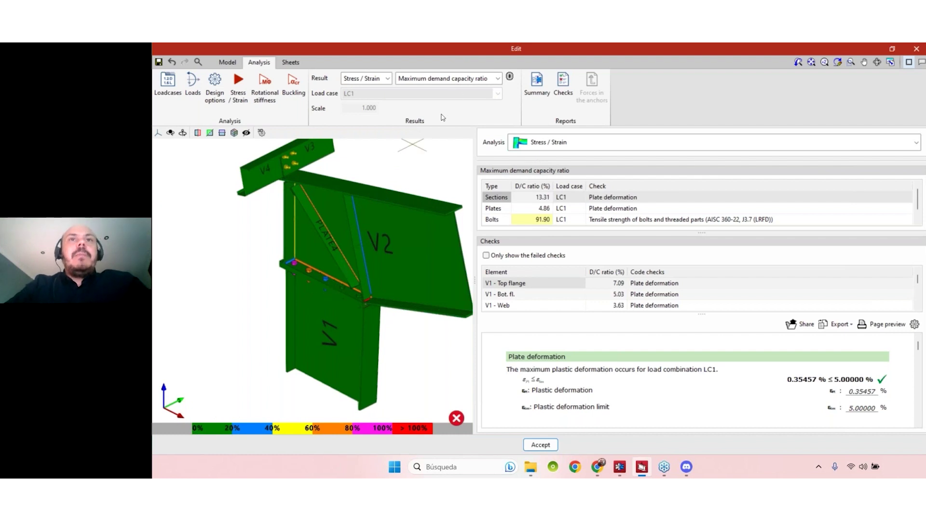
right_drag(388, 340, 369, 321)
scroll(371, 323, up, 3)
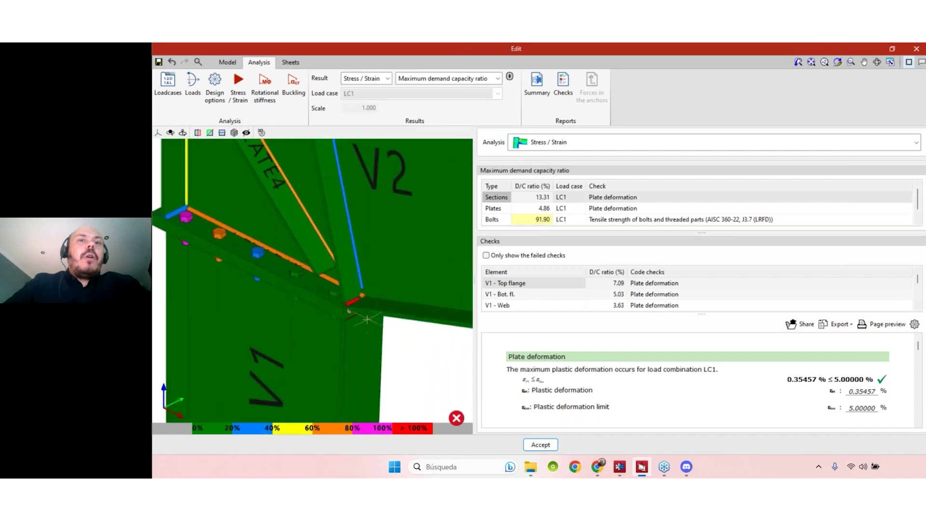
scroll(384, 334, down, 2)
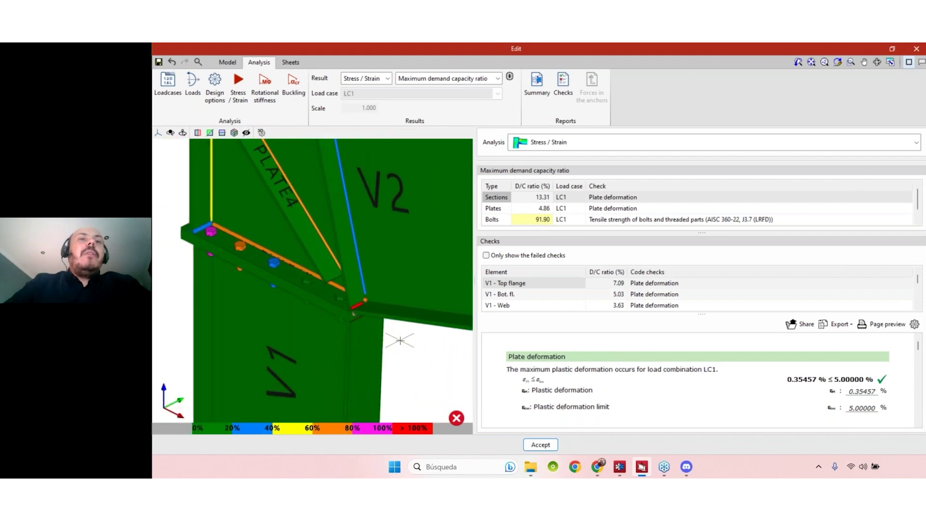
scroll(394, 340, down, 2)
right_drag(399, 345, 385, 333)
scroll(367, 325, up, 5)
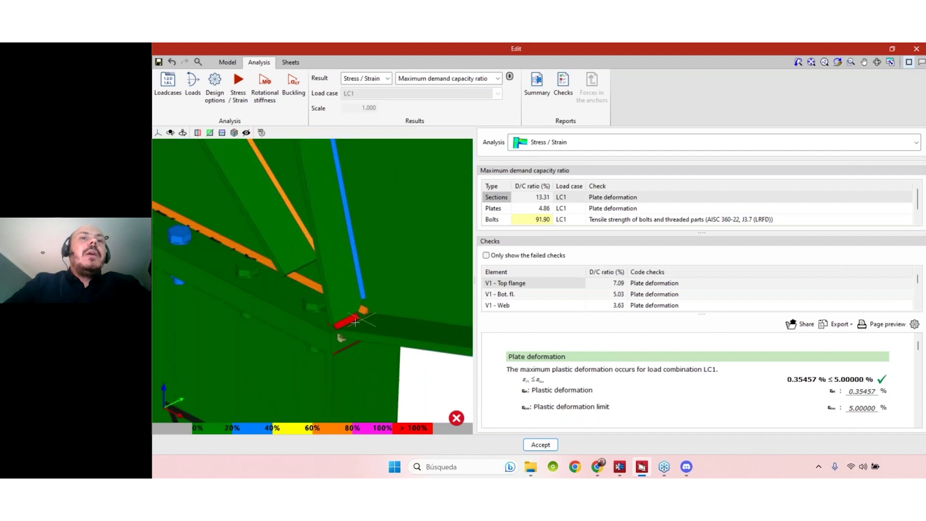
scroll(341, 320, down, 1)
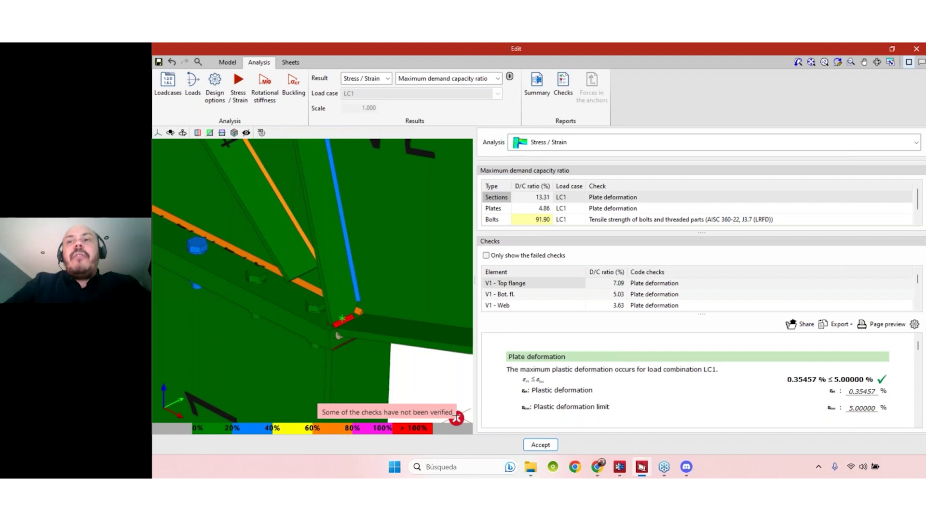
- Browse the element checks and review the plate deformation of V1 - Bot. fl., V1 - Web and V2 - Web
scroll(627, 294, down, 4)
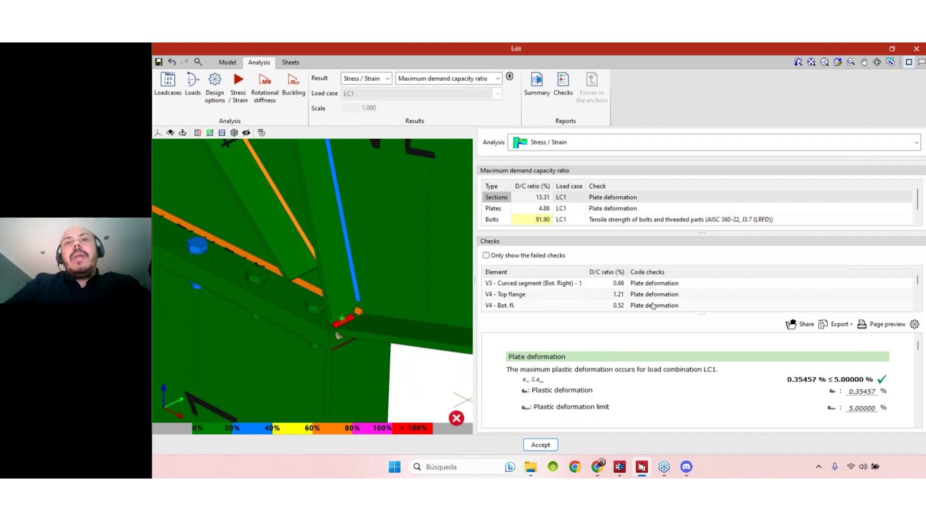
scroll(670, 340, down, 1)
scroll(670, 343, up, 1)
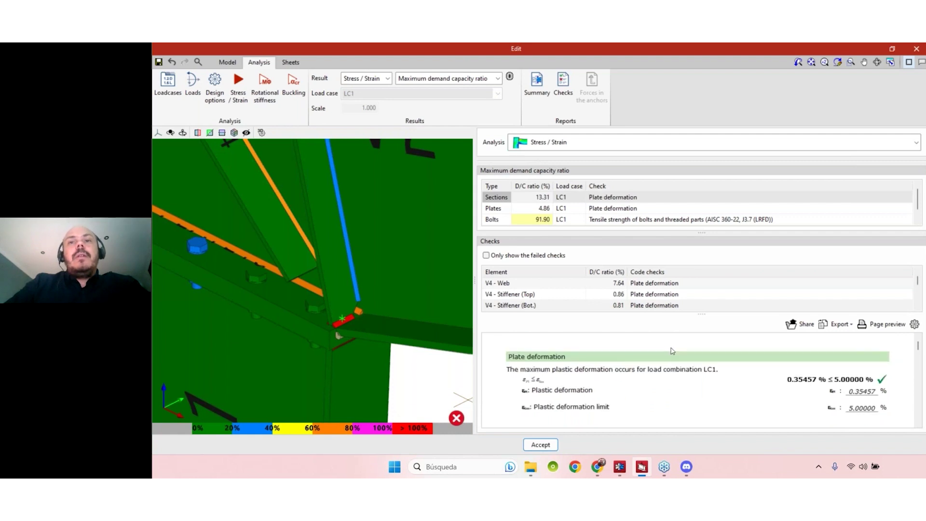
scroll(665, 338, down, 1)
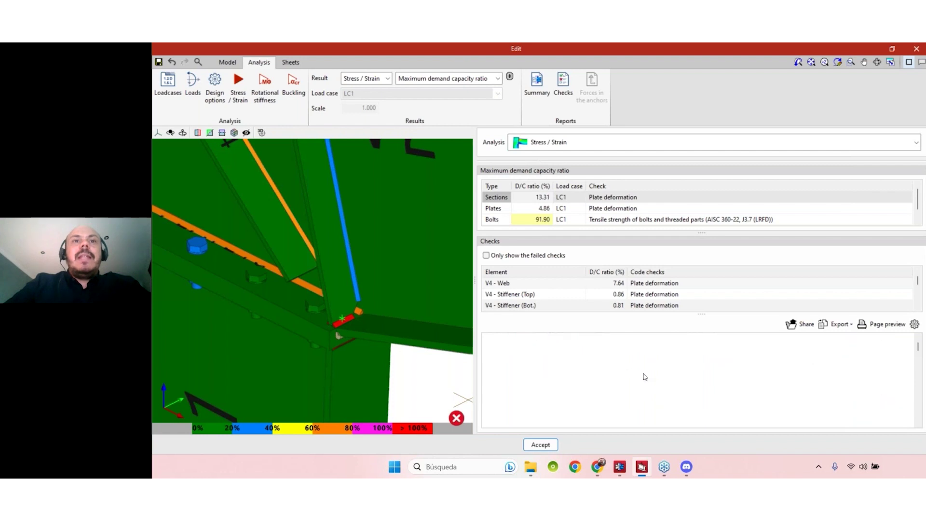
scroll(531, 292, up, 3)
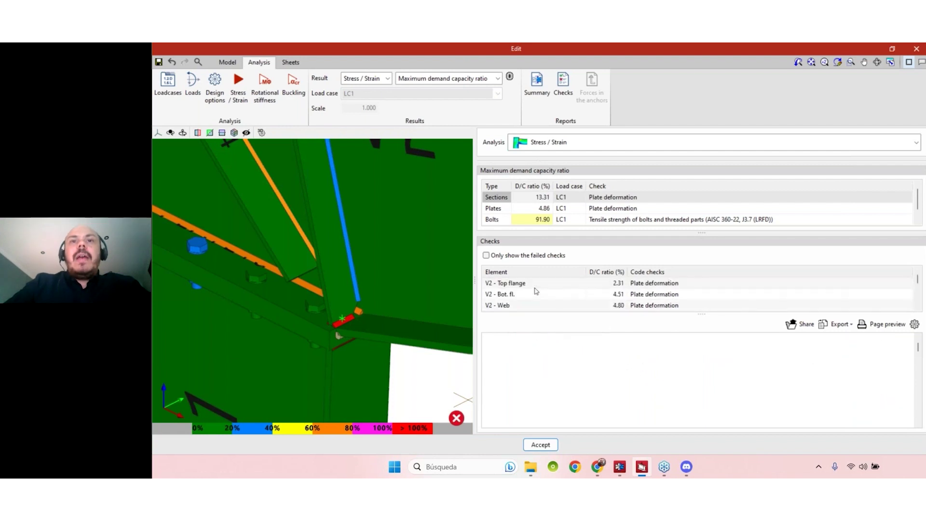
scroll(539, 292, up, 2)
click(536, 295)
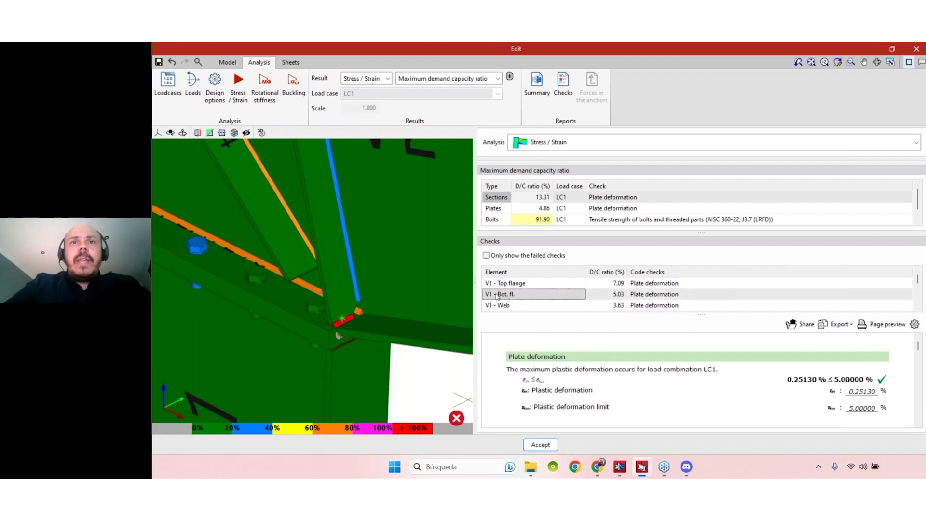
click(506, 305)
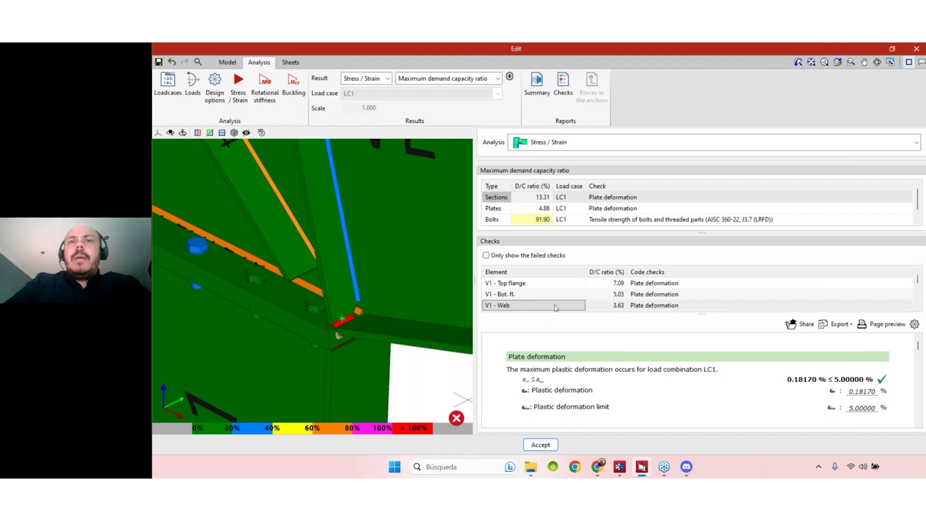
scroll(542, 309, down, 2)
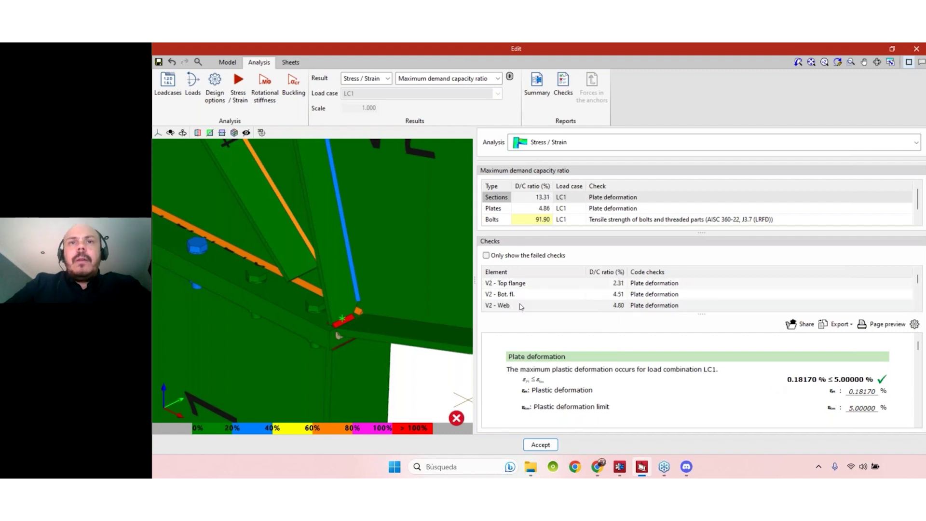
click(535, 305)
- Show only the failed checks and open the fillet weld strength check of ADJUSTMENT1 - Top flange - Back 1
scroll(609, 299, down, 2)
scroll(608, 299, down, 1)
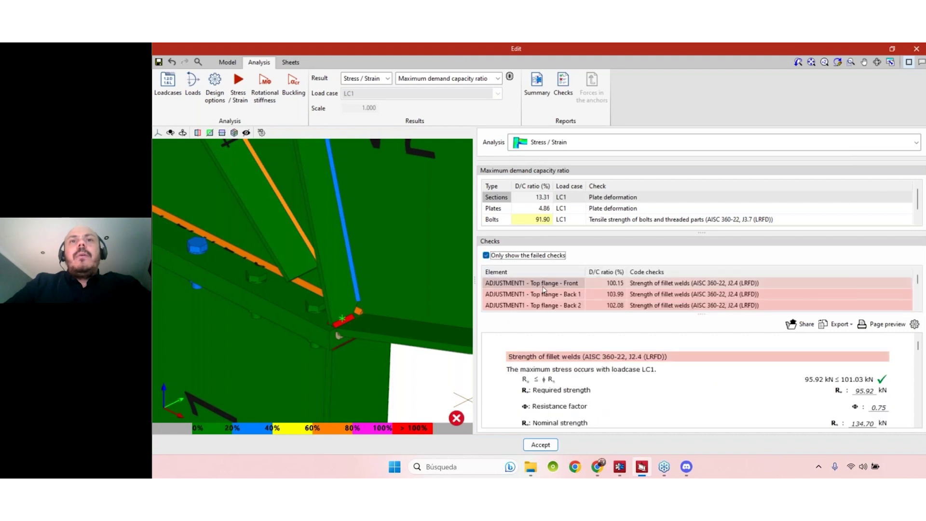
click(528, 298)
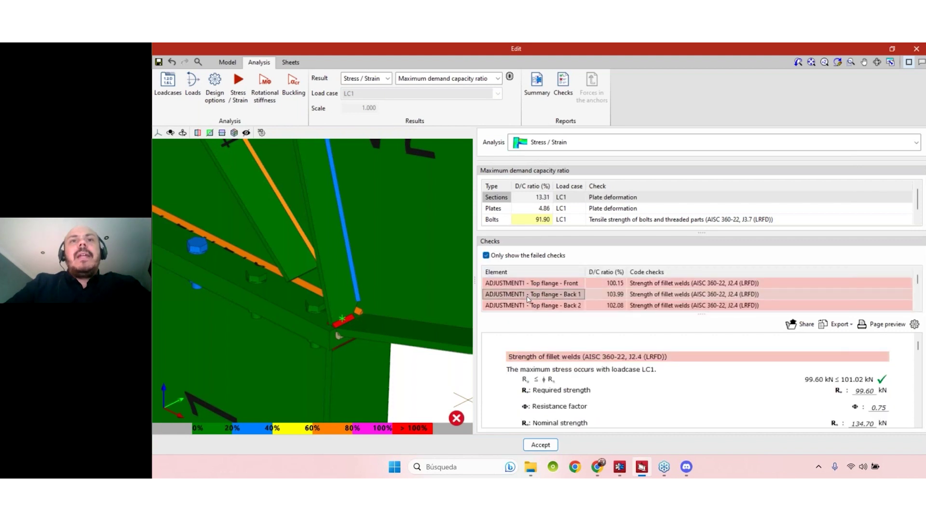
- Review the maximum fillet weld size check of ADJUSTMENT2 - Web - Back and the weld strength check of WELD4 - Front
scroll(532, 306, down, 3)
click(536, 296)
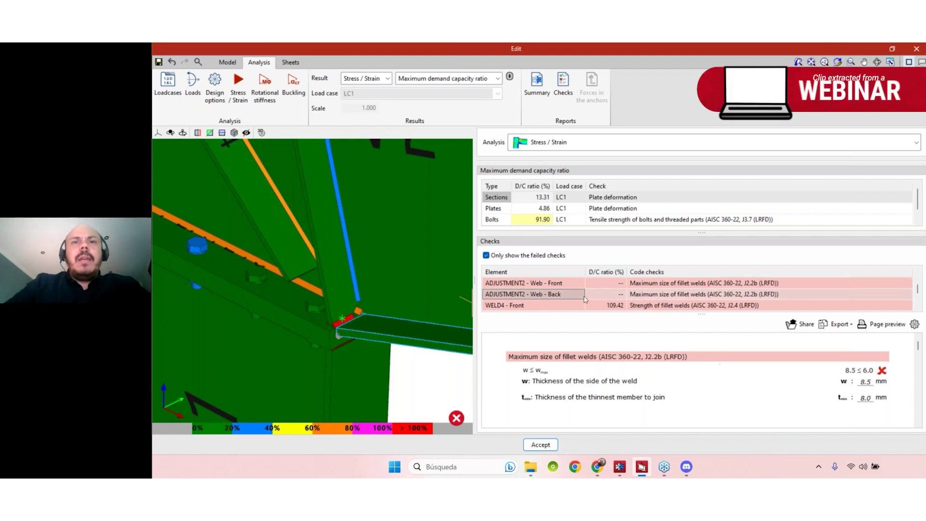
click(532, 307)
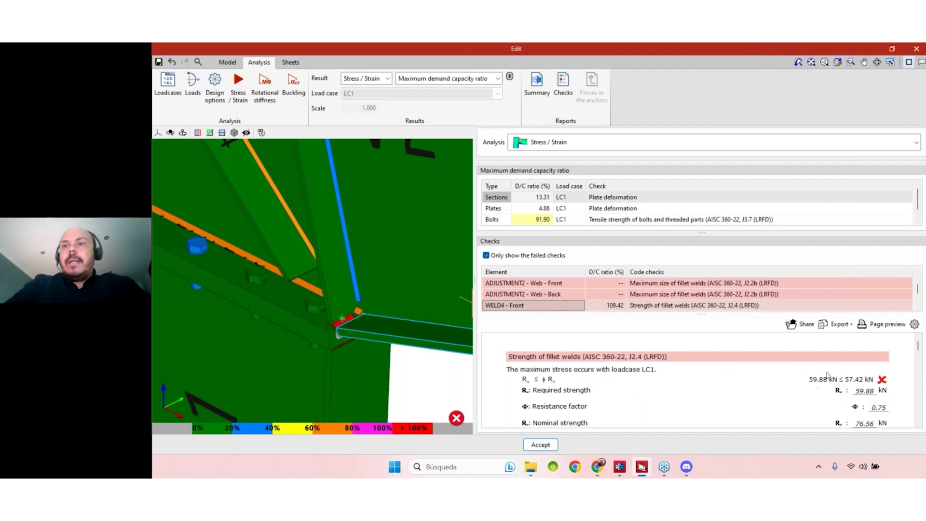
scroll(805, 386, down, 1)
scroll(683, 301, up, 3)
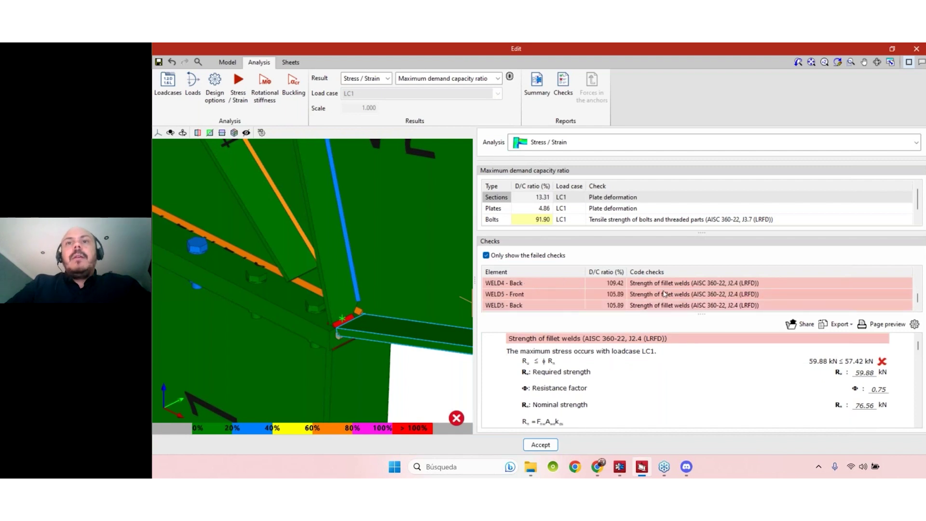
scroll(552, 291, down, 2)
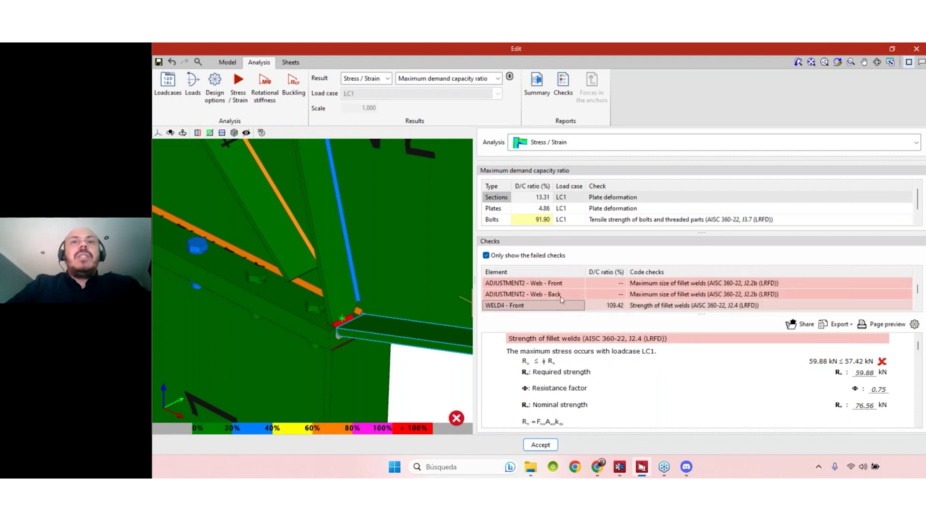
scroll(560, 298, up, 2)
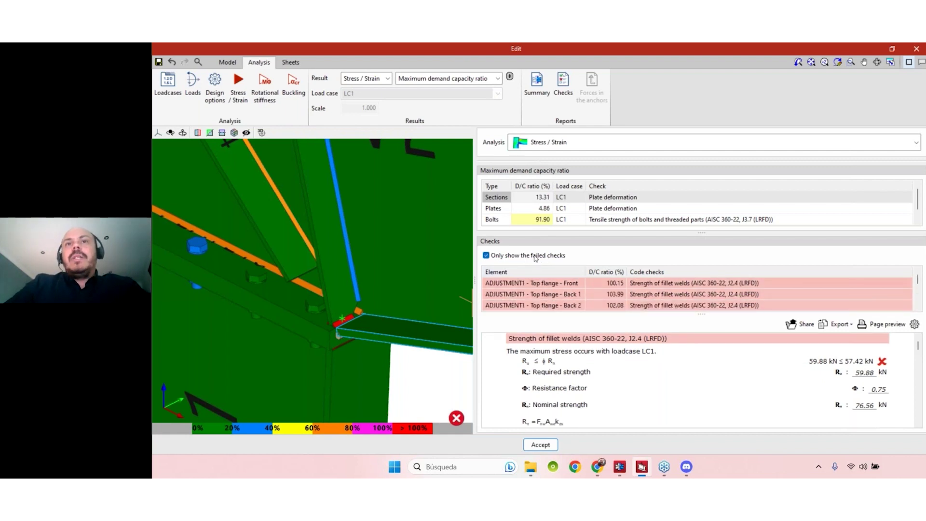